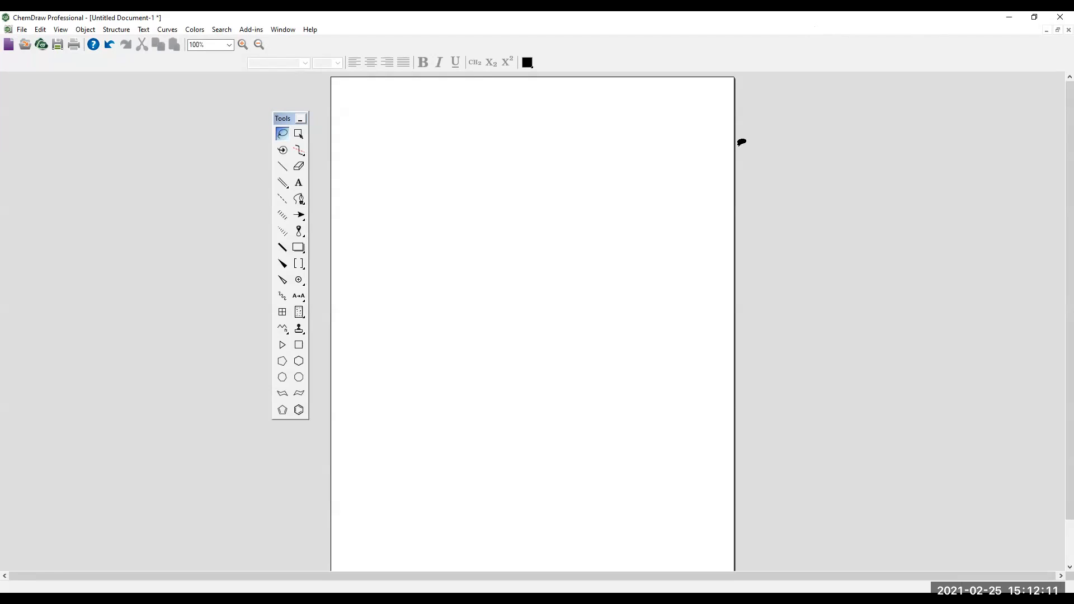
pyautogui.hotkey('alt', 'Tab')
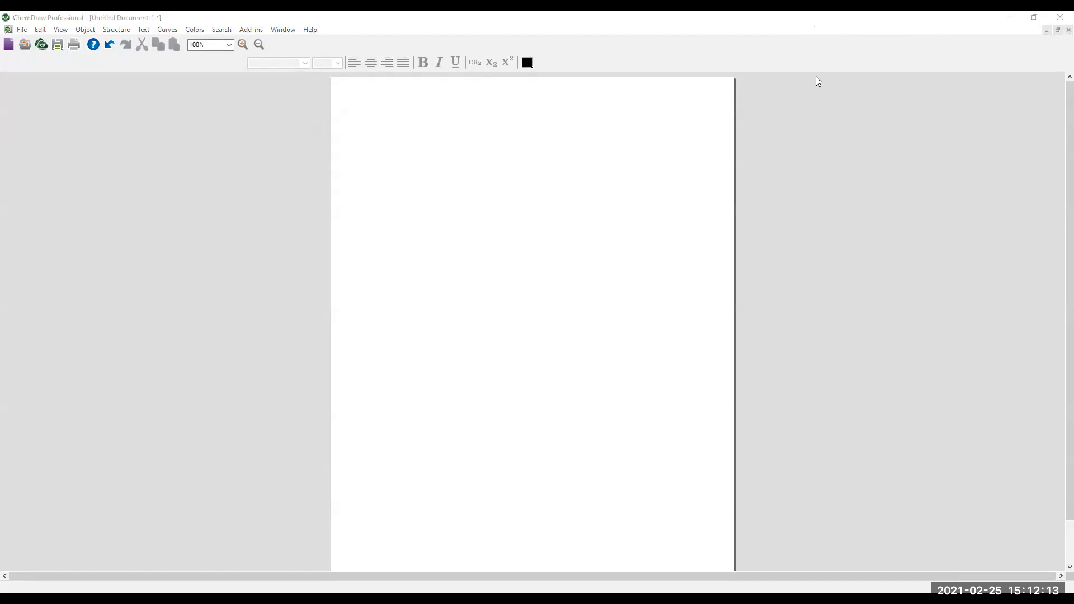
pyautogui.click(267, 215)
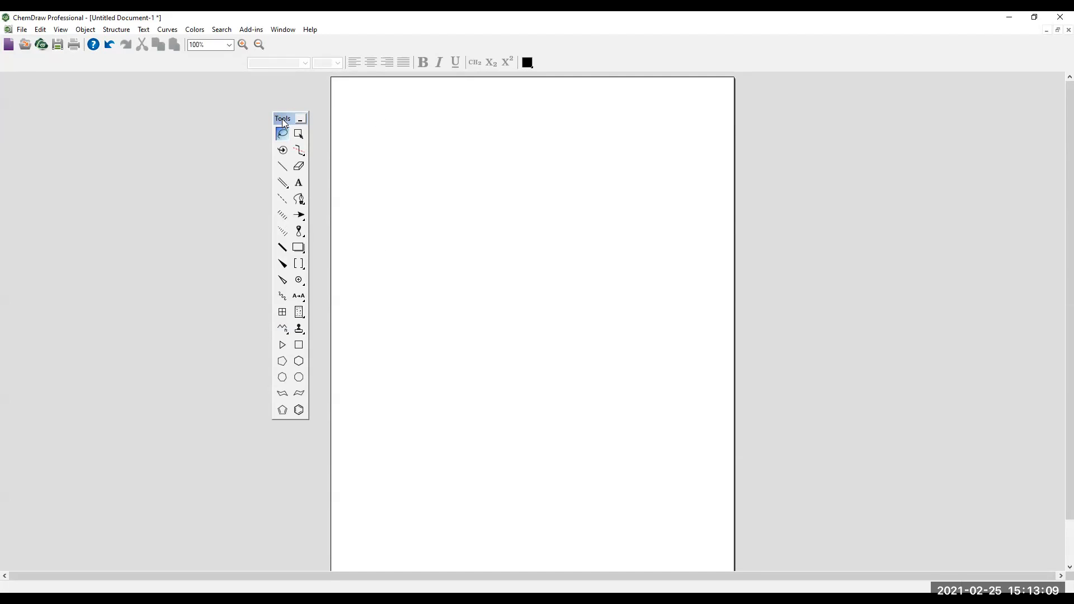
pyautogui.moveTo(282, 118); pyautogui.dragTo(357, 128)
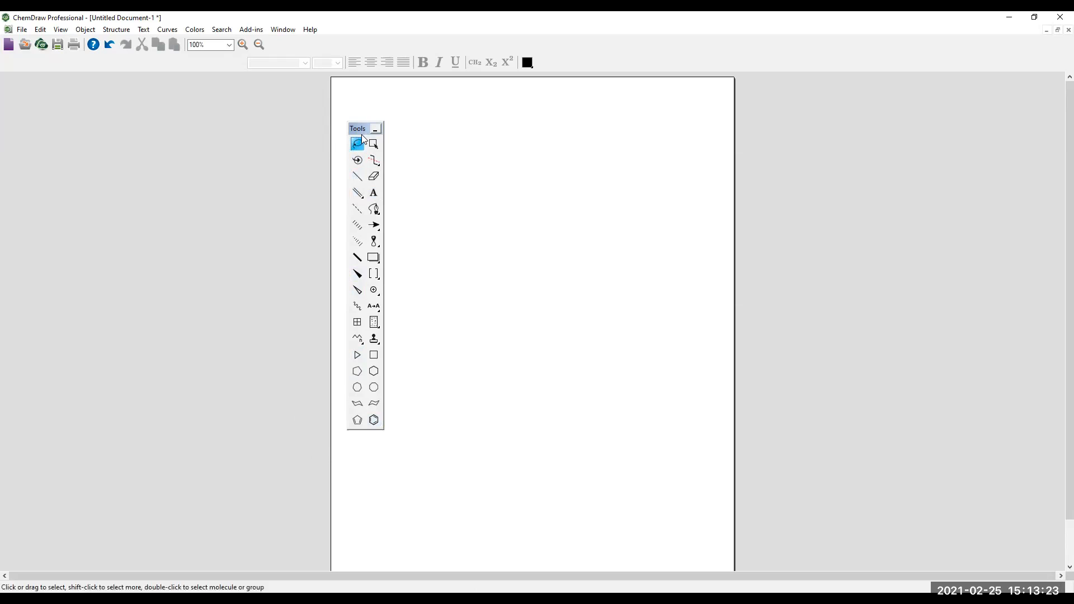
pyautogui.moveTo(302, 138); pyautogui.dragTo(291, 126)
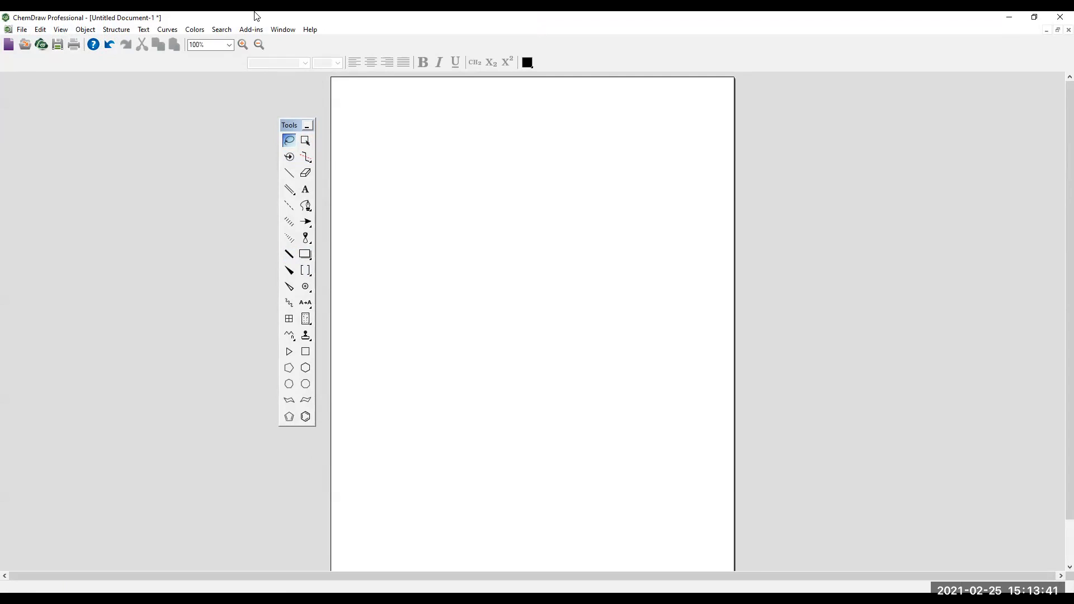
# Draw a two-bond bent carbon chain near the upper part of the page with the Solid Bond tool.
pyautogui.click(290, 173)
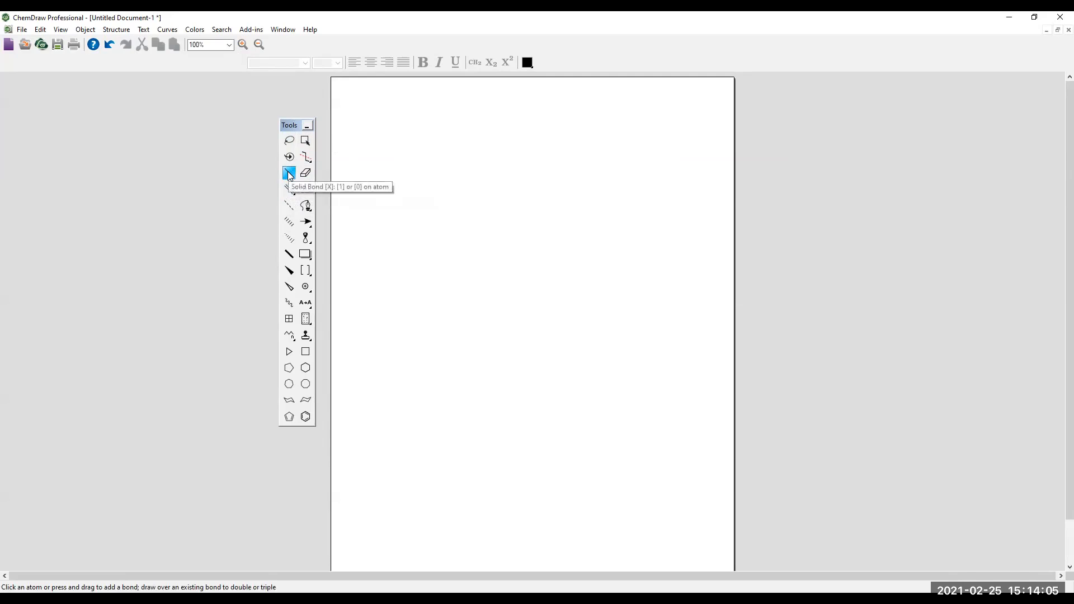
pyautogui.click(394, 167)
pyautogui.click(413, 155)
# Move the Tools palette off the page and add an upward double bond to the chain's central carbon.
pyautogui.click(242, 44)
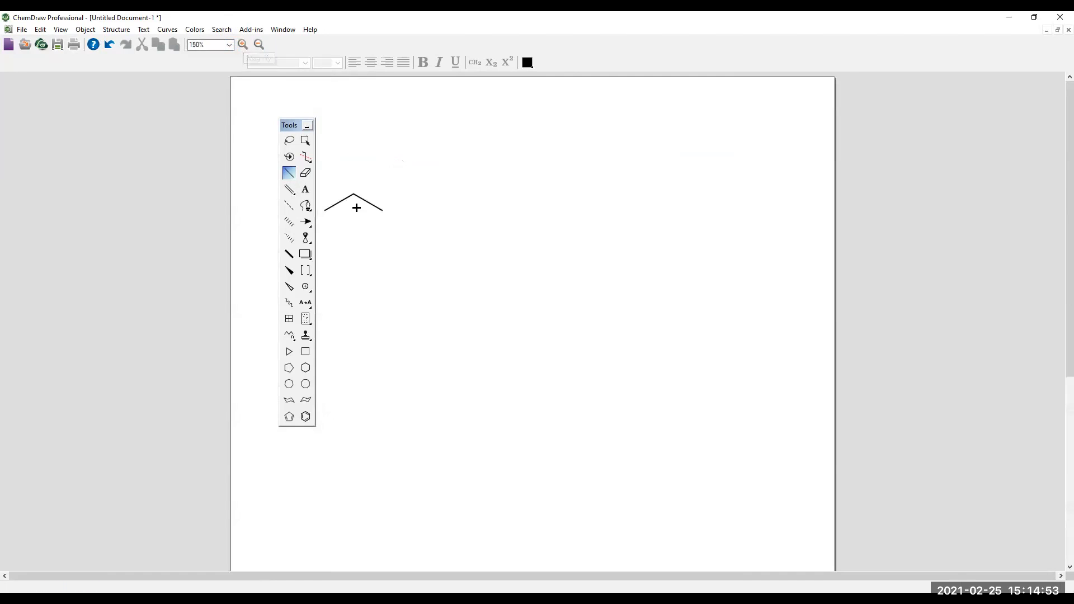
pyautogui.moveTo(233, 128); pyautogui.dragTo(196, 127)
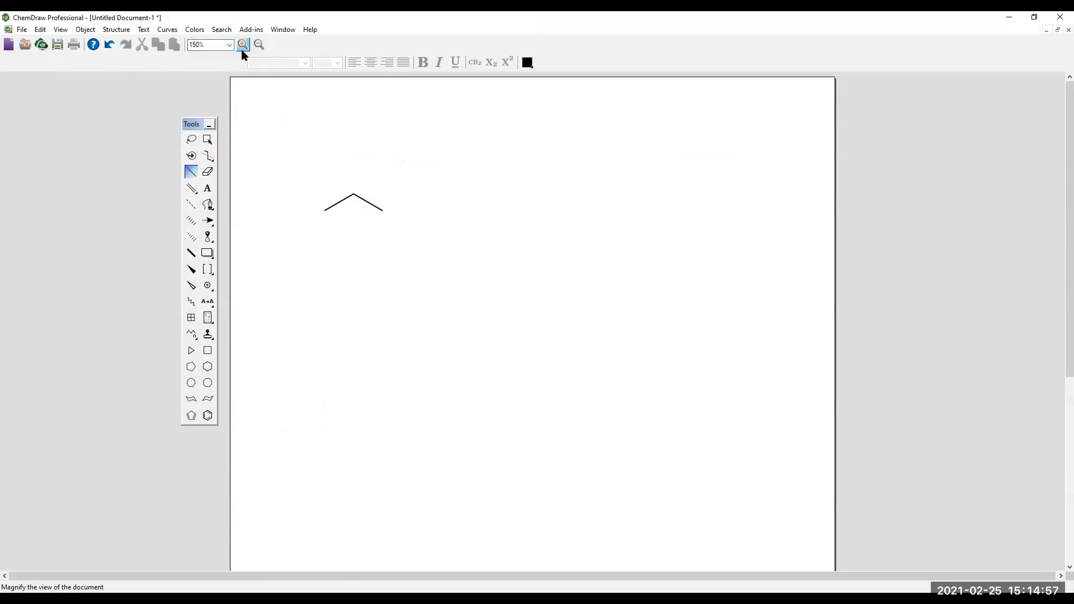
pyautogui.click(243, 45)
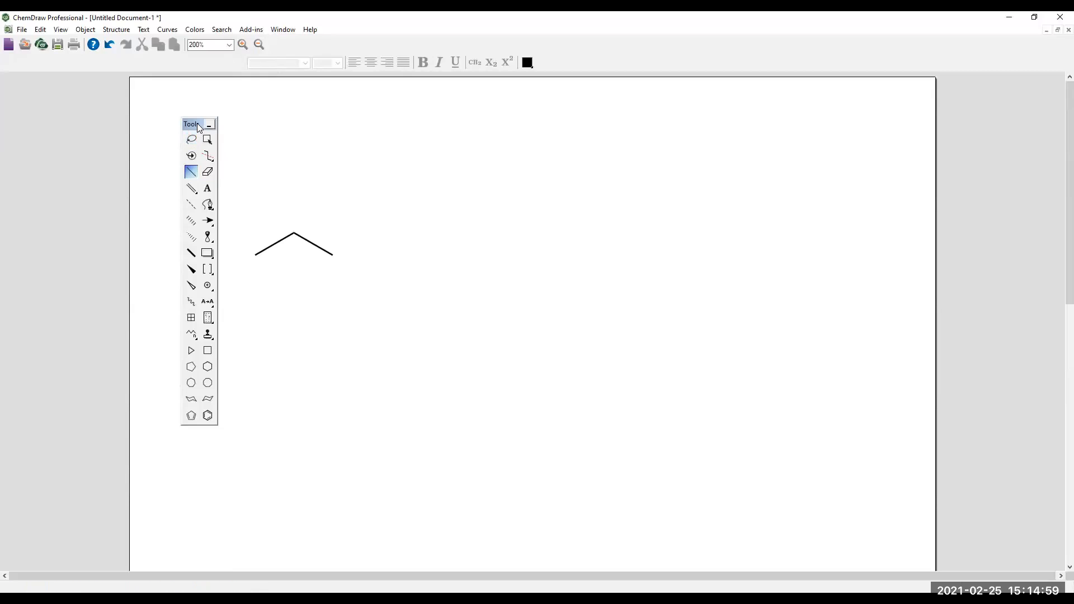
pyautogui.moveTo(122, 127); pyautogui.dragTo(102, 132)
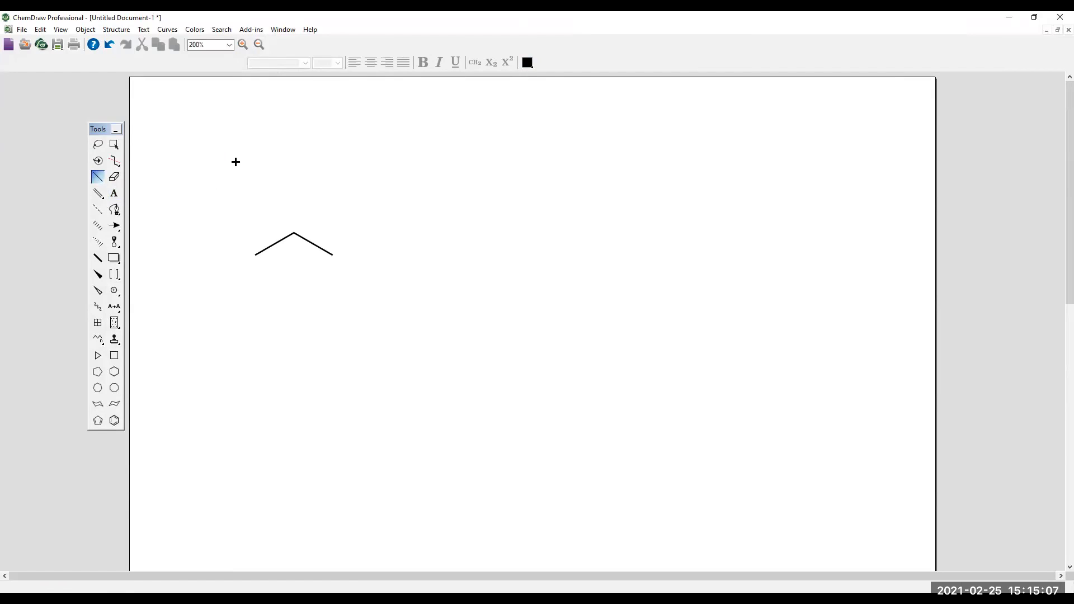
pyautogui.click(98, 198)
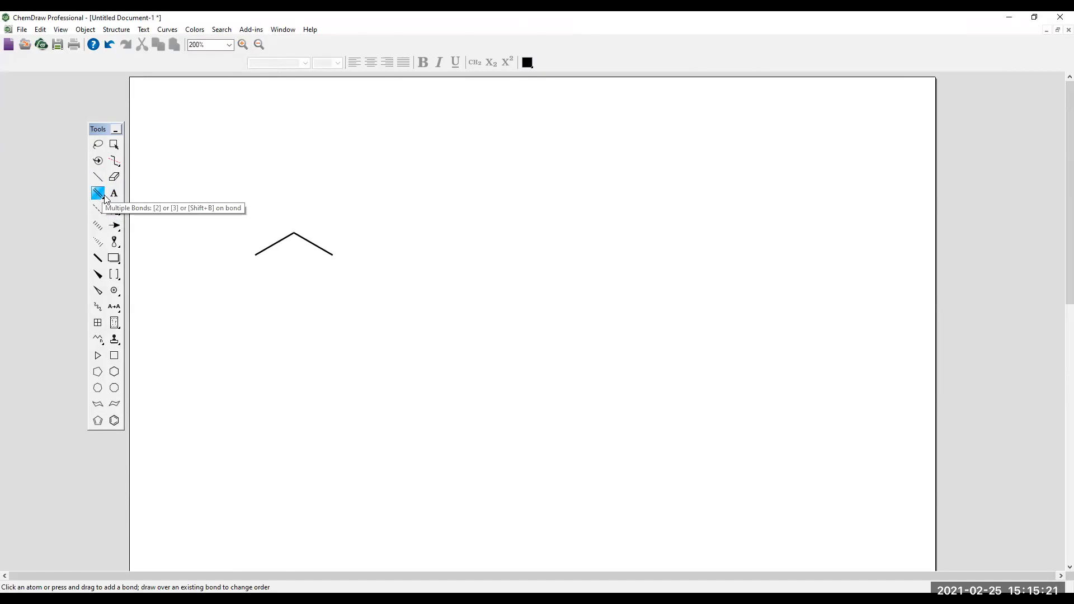
pyautogui.click(295, 233)
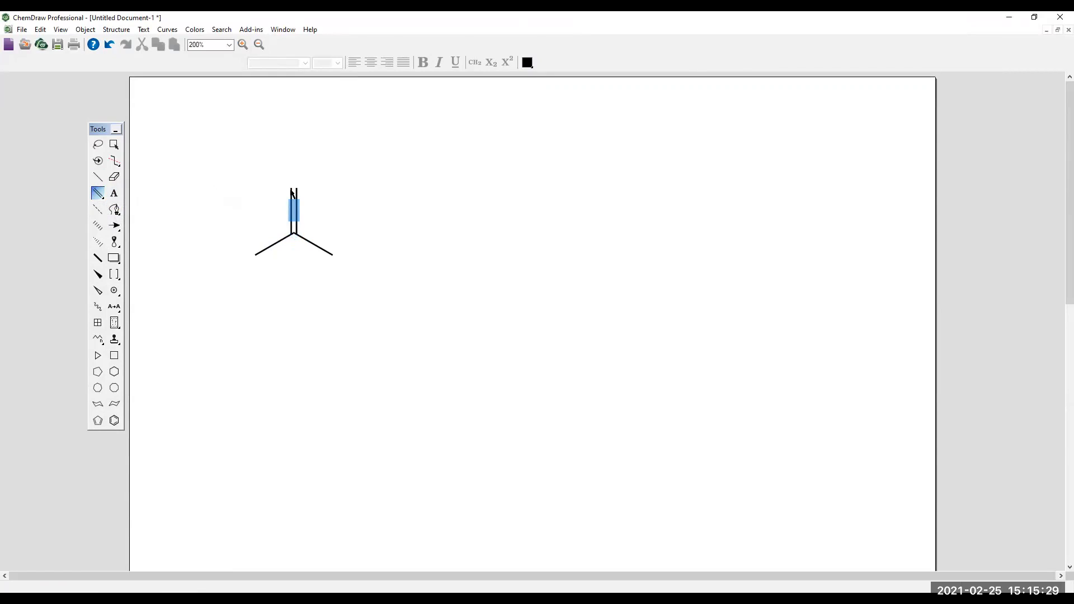
# Draw a separate triple bond to the right of the structure and set the multiple-bond tool back to Double Bond.
pyautogui.click(103, 200)
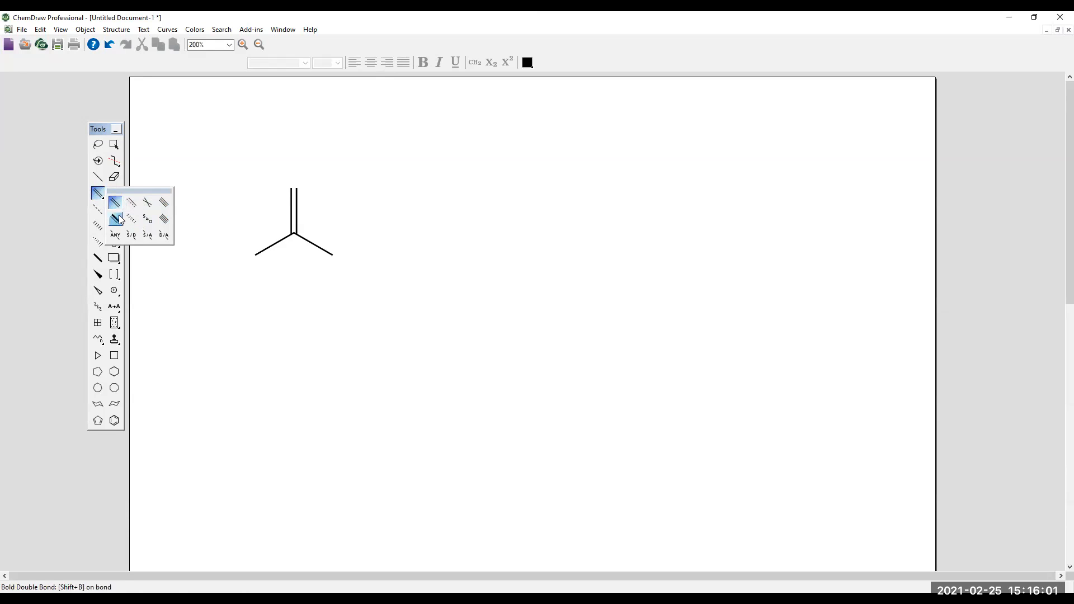
pyautogui.click(164, 203)
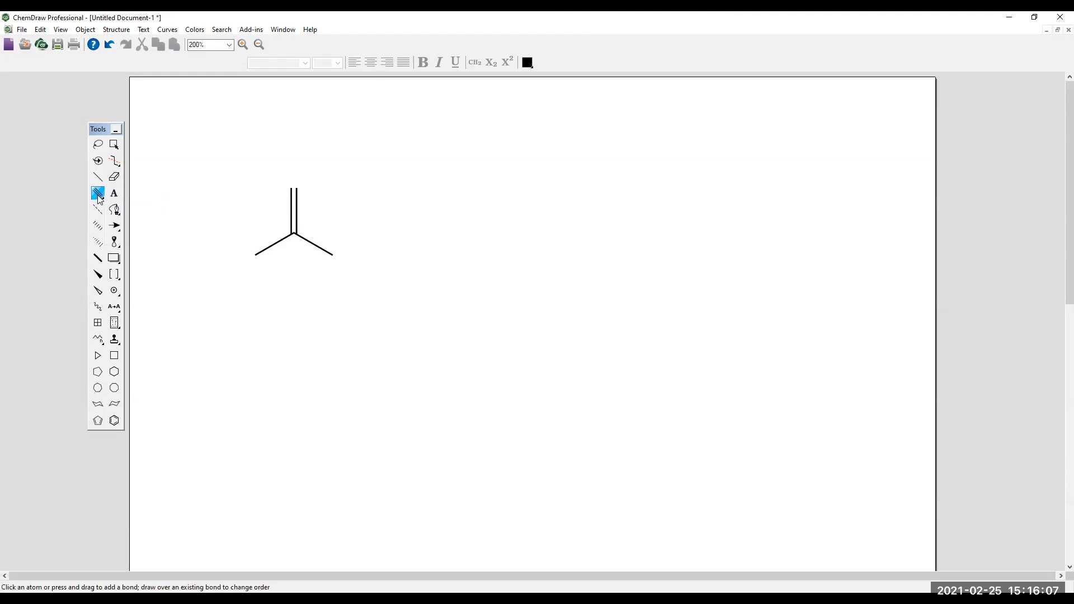
pyautogui.click(408, 209)
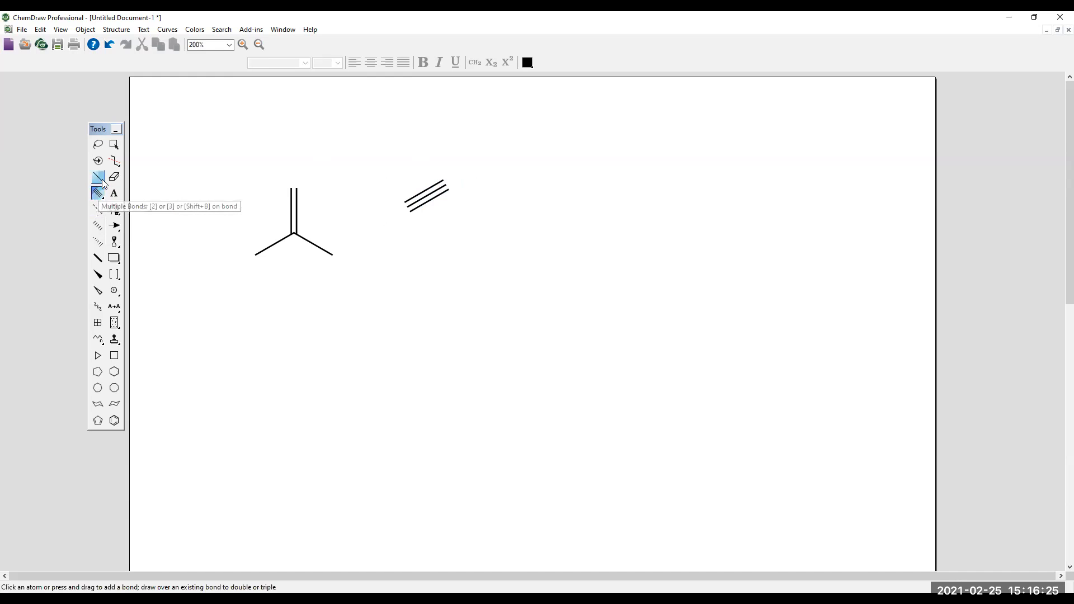
pyautogui.moveTo(104, 203); pyautogui.dragTo(115, 204)
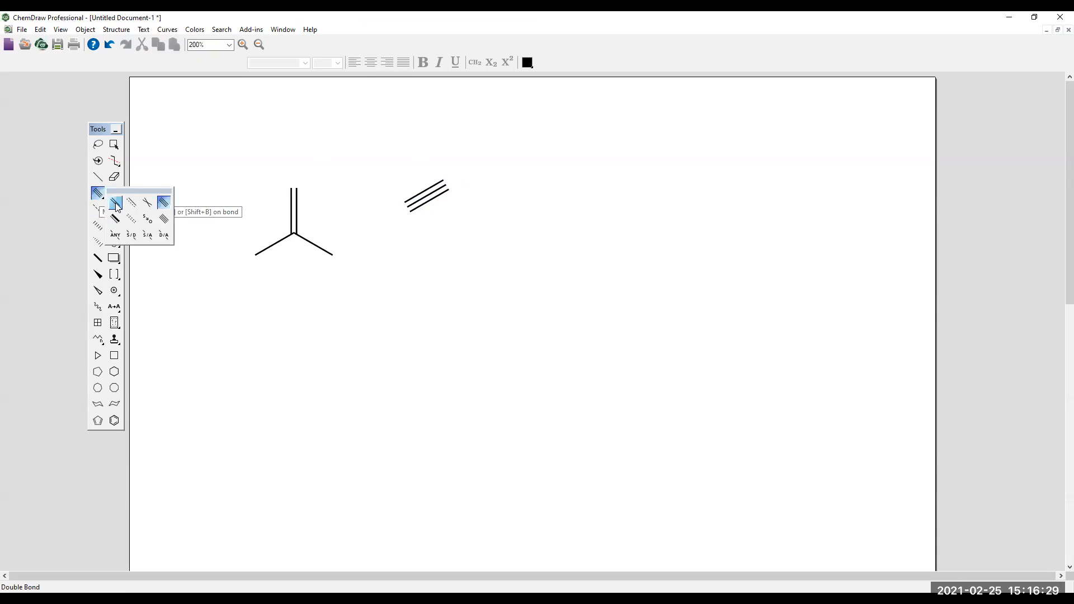
pyautogui.moveTo(117, 207); pyautogui.dragTo(117, 206)
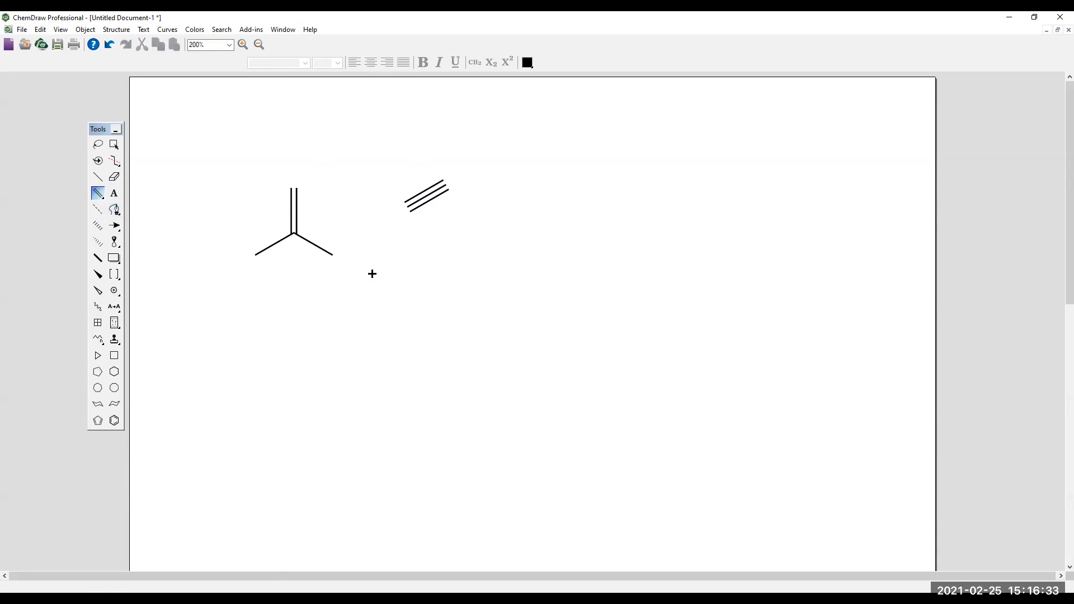
# Extend the chain from its left end with a solid bond and convert that new bond into a double bond.
pyautogui.click(98, 176)
pyautogui.click(254, 255)
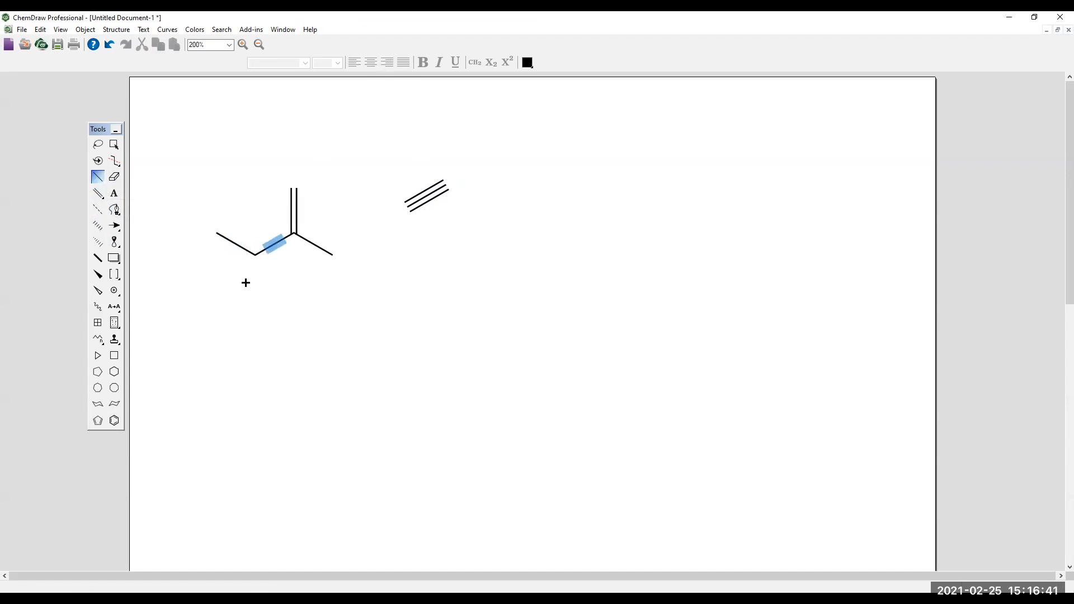
pyautogui.click(236, 247)
pyautogui.click(236, 247)
pyautogui.click(243, 250)
pyautogui.click(236, 248)
pyautogui.click(236, 246)
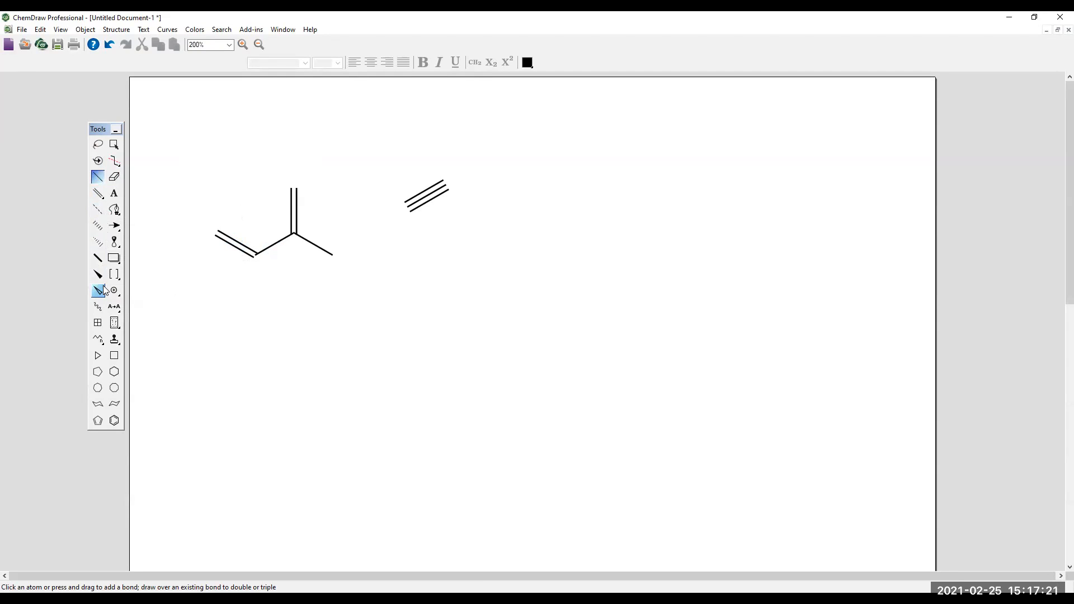
# Add a hashed bond and a solid wedged bond to the carbon at the chain's right end.
pyautogui.click(99, 226)
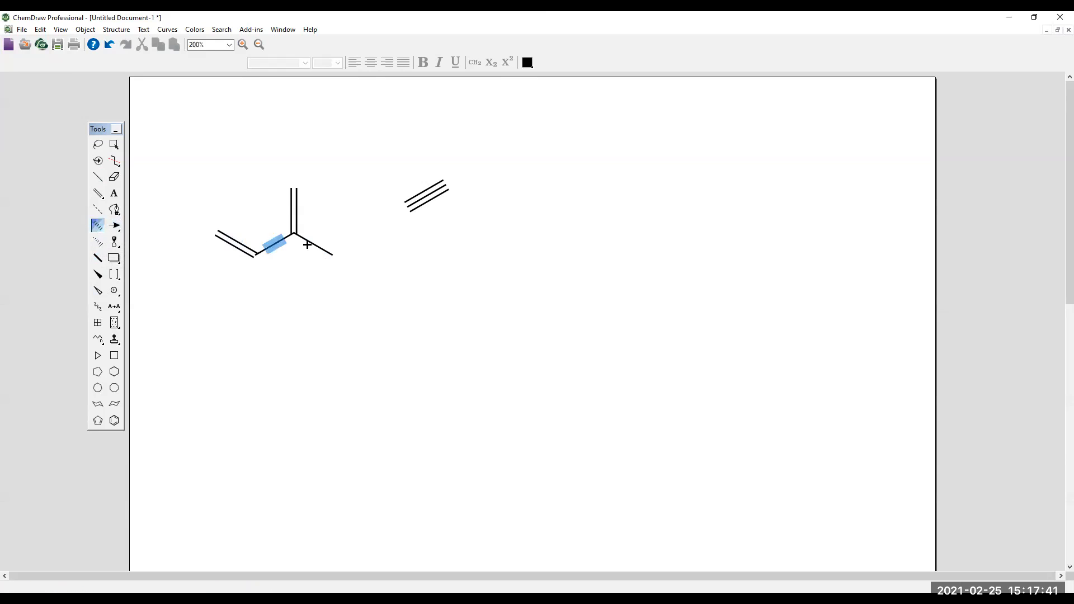
pyautogui.click(332, 255)
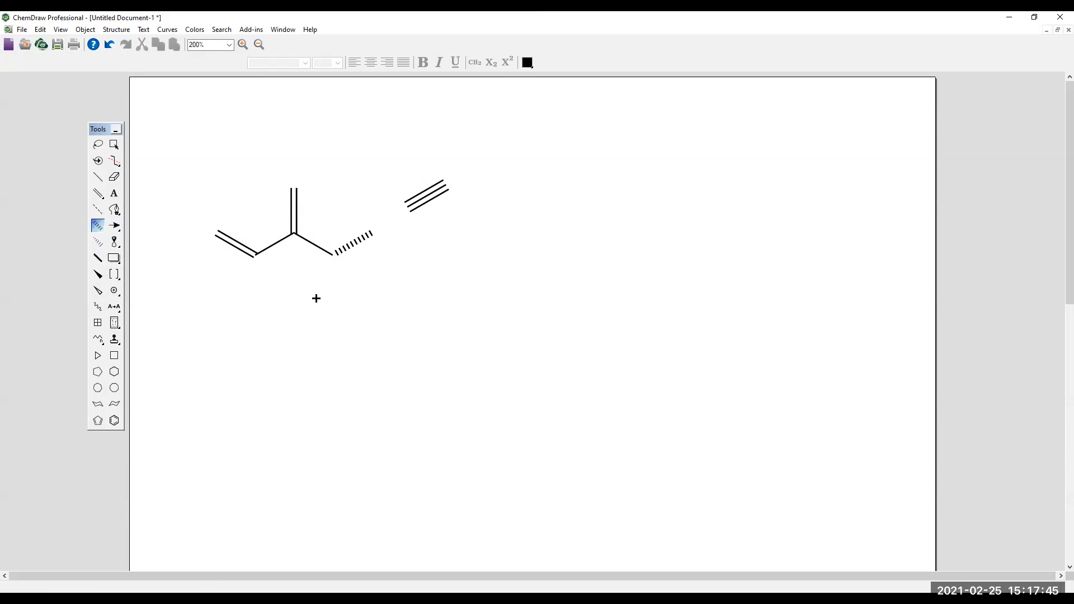
pyautogui.click(98, 274)
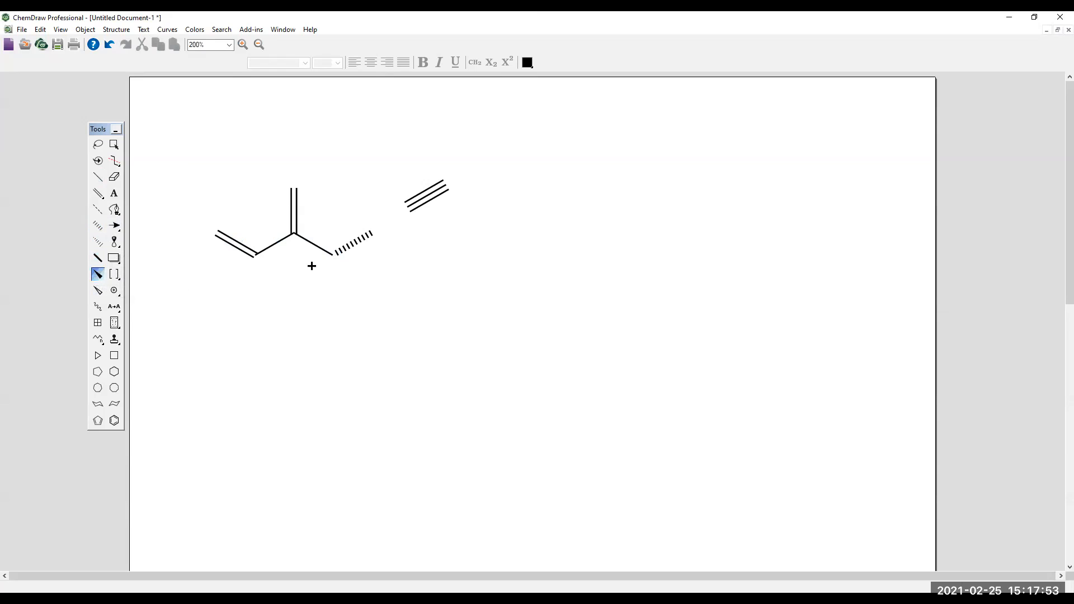
pyautogui.click(333, 256)
# Label the terminal atom of the upward double bond as O with the Text tool.
pyautogui.click(115, 195)
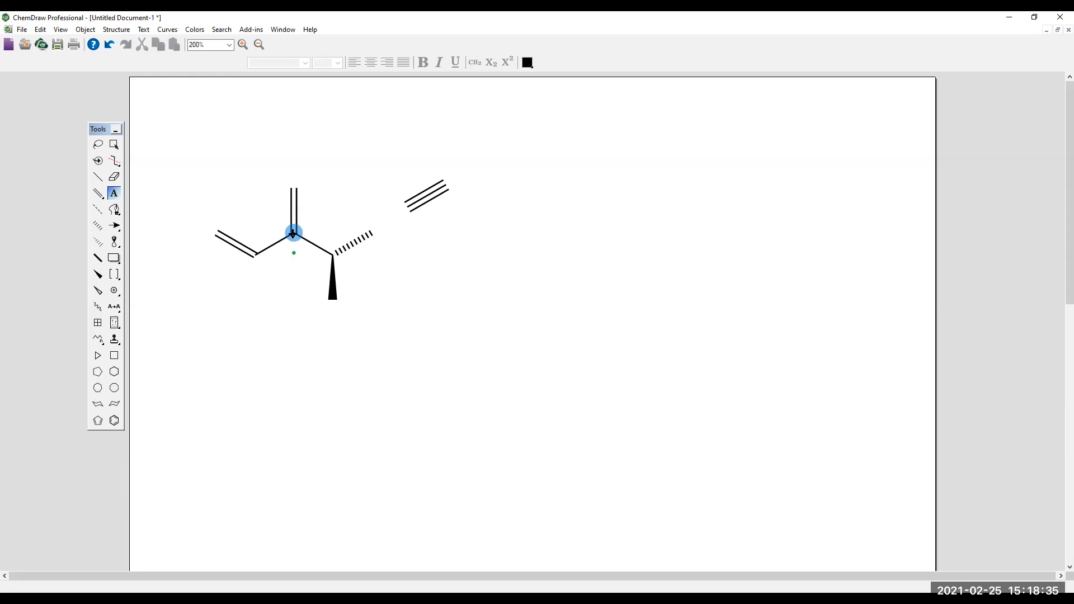
pyautogui.click(294, 188)
pyautogui.click(373, 162)
pyautogui.click(293, 189)
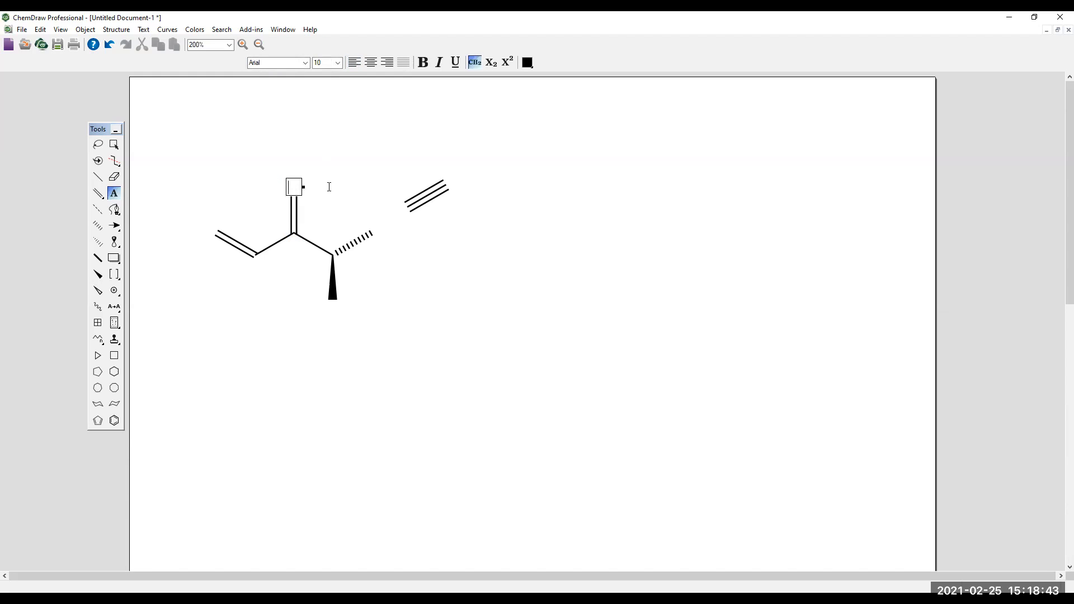
pyautogui.write('O')
# Open an atom label at the chain's left end and show the Periodic Table window.
pyautogui.click(221, 235)
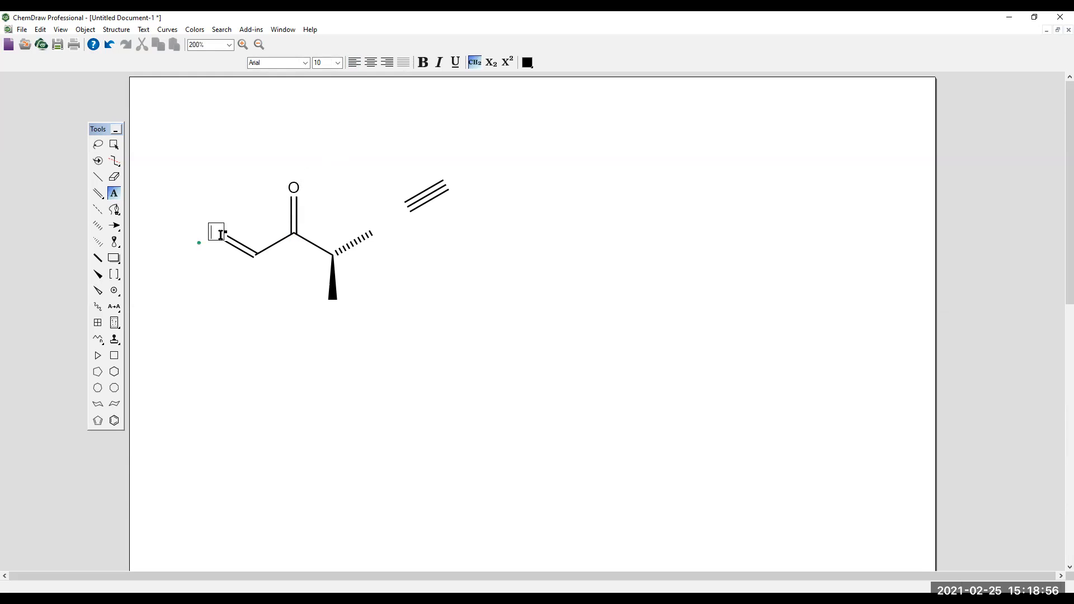
pyautogui.click(116, 30)
pyautogui.moveTo(82, 35)
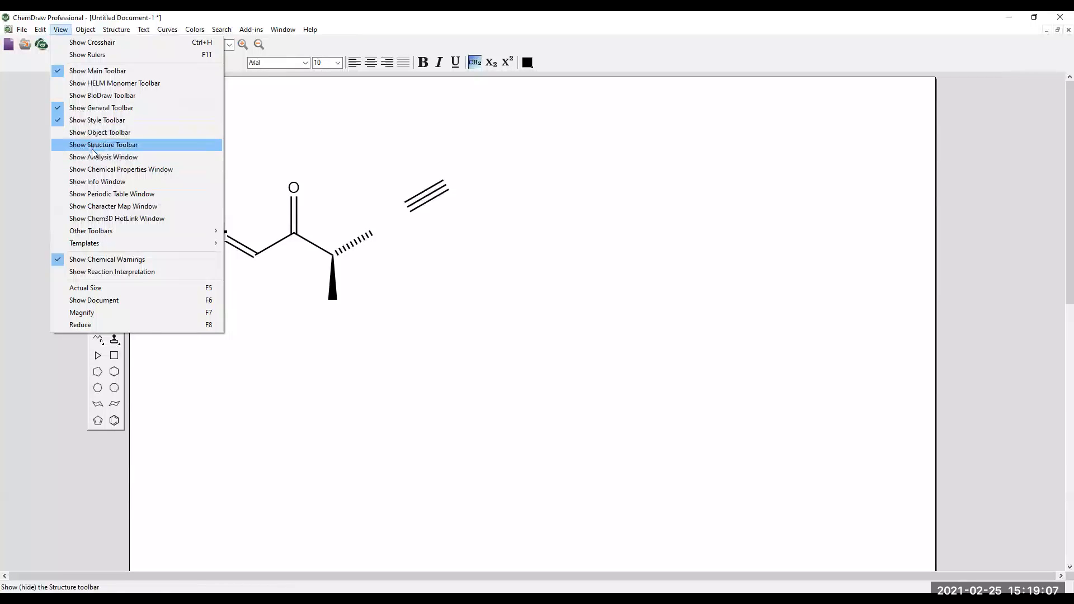
pyautogui.click(97, 196)
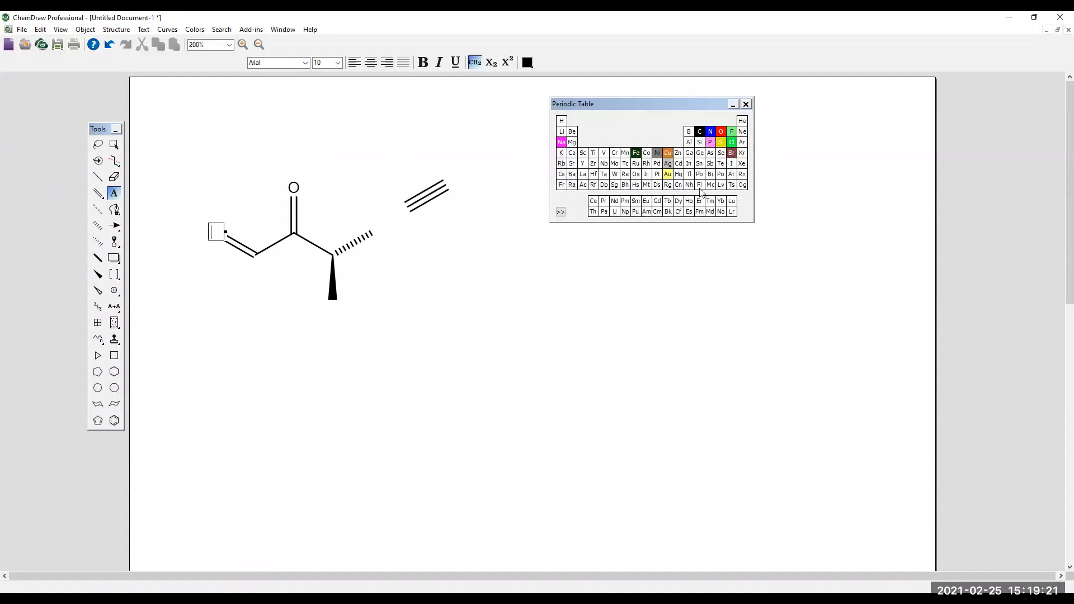
pyautogui.click(722, 133)
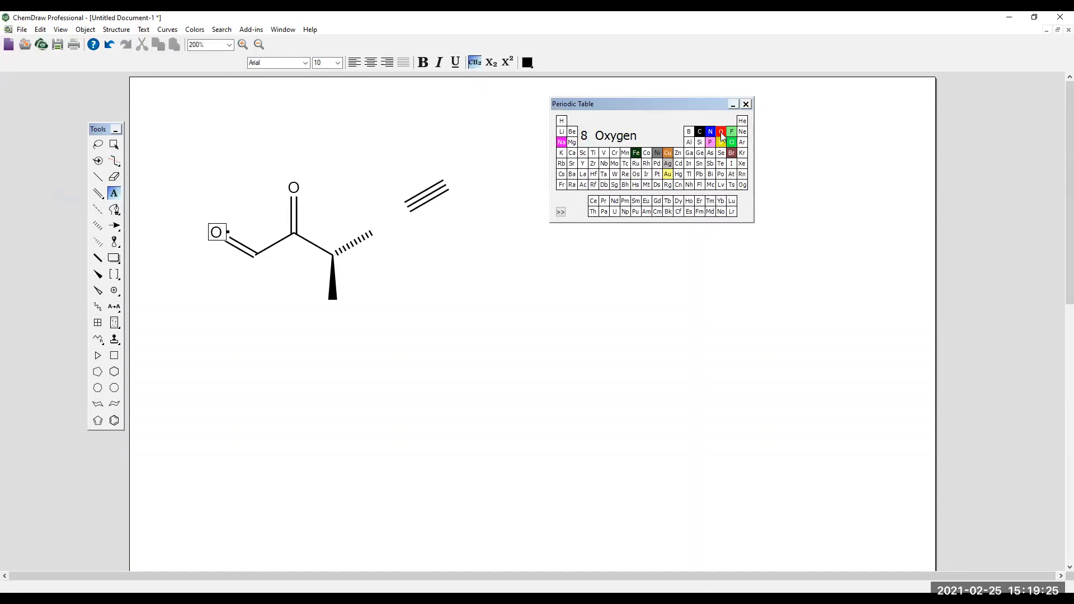
pyautogui.click(691, 144)
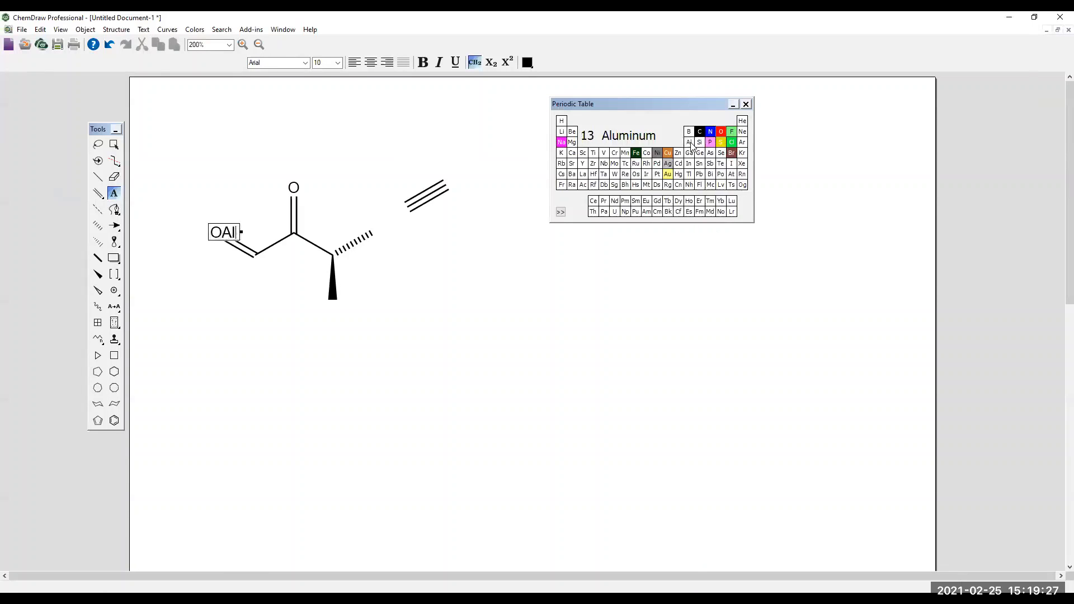
pyautogui.press('BackSpace')
pyautogui.press('BackSpace')
pyautogui.press('BackSpace')
# Label the chain's left terminal atom Pd from the periodic table, and close the Periodic Table window.
pyautogui.click(656, 163)
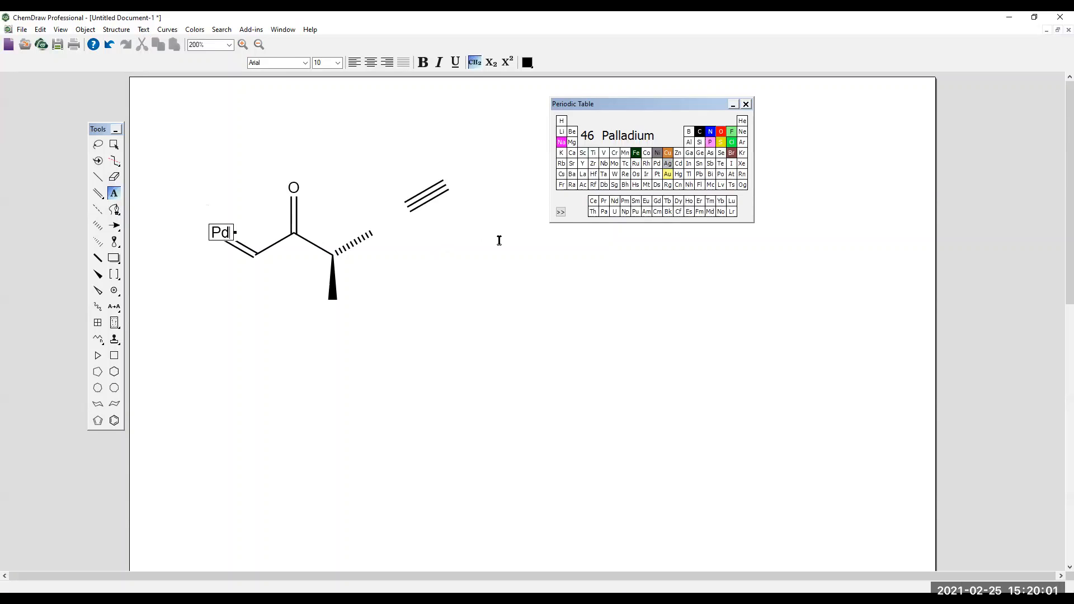
pyautogui.click(746, 105)
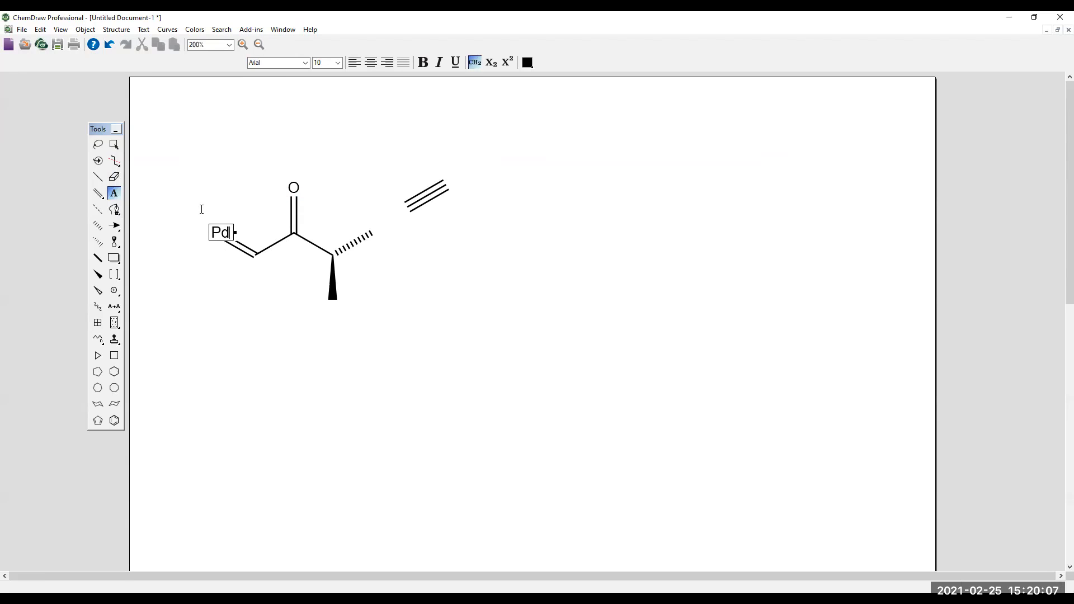
pyautogui.click(480, 292)
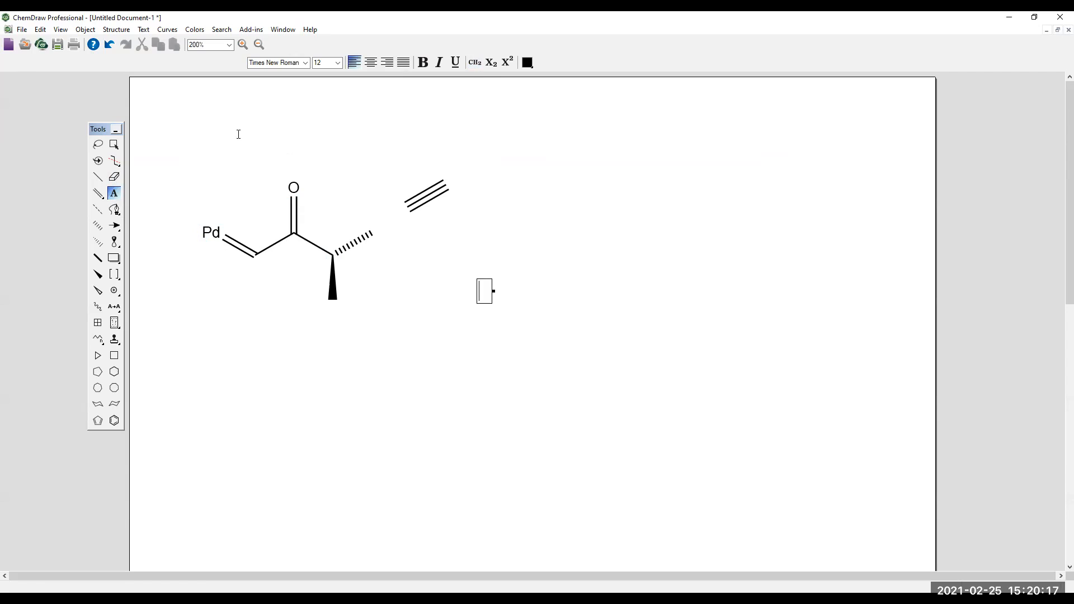
# Erase the hashed bond at the right end of the structure.
pyautogui.click(116, 176)
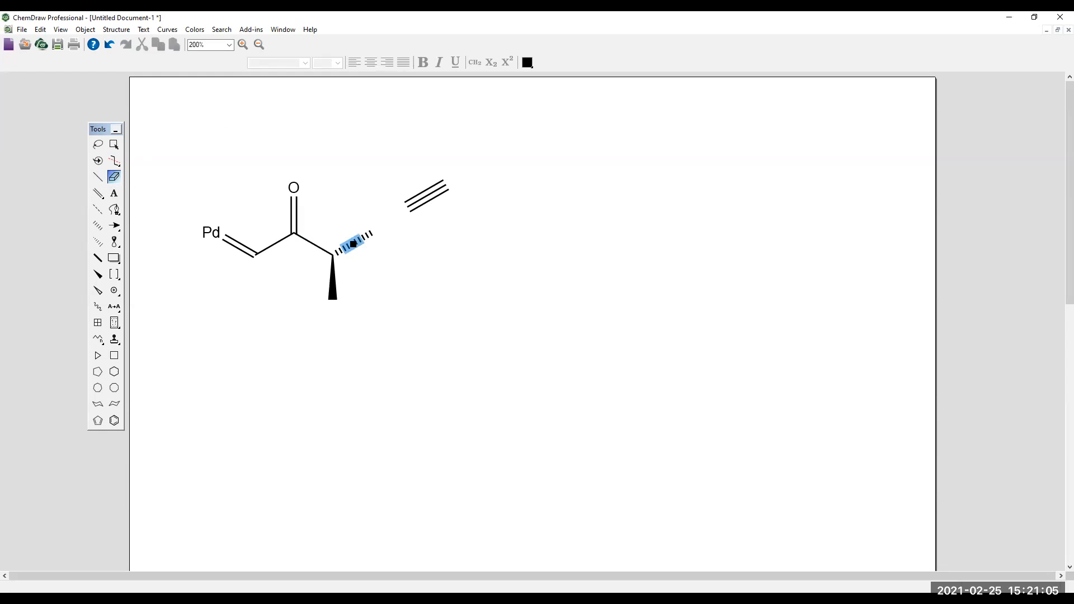
pyautogui.click(353, 244)
# Select the Pd-labelled structure with the Lasso tool and delete it, keeping the separate triple bond.
pyautogui.click(99, 146)
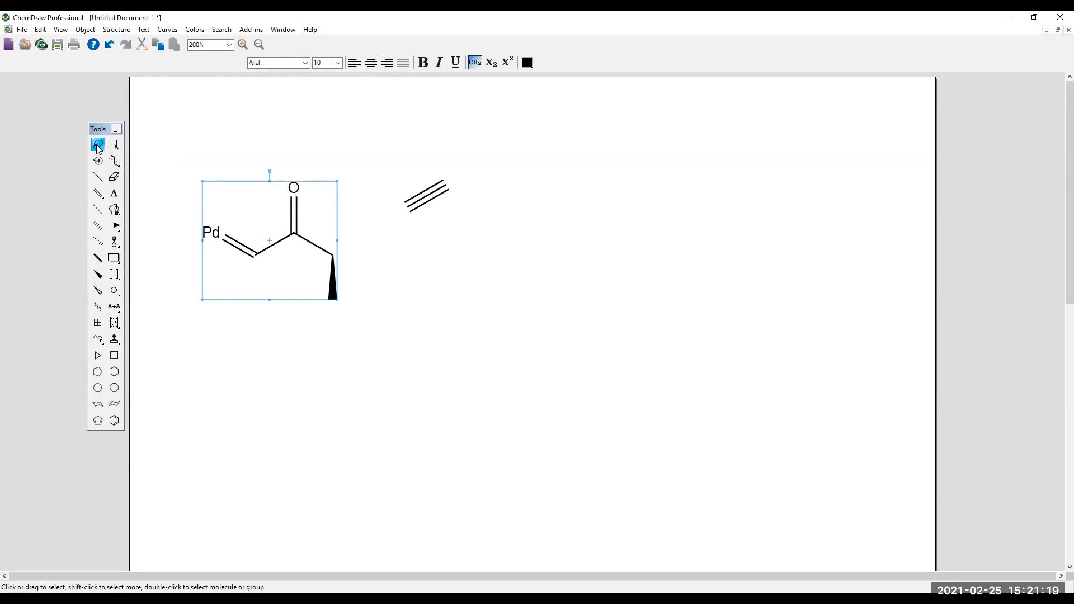
pyautogui.click(118, 145)
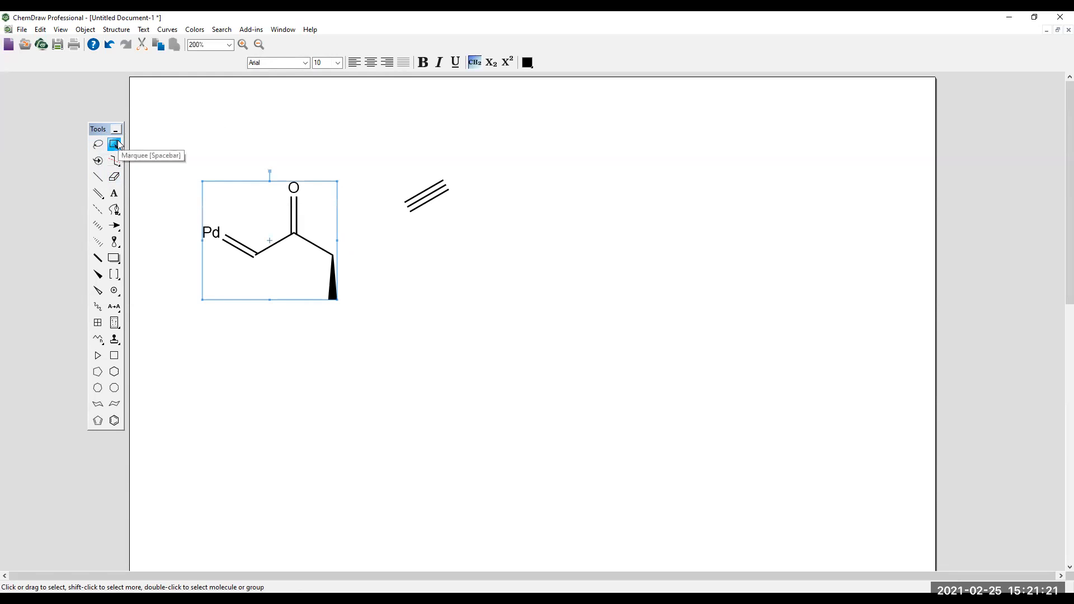
pyautogui.click(98, 144)
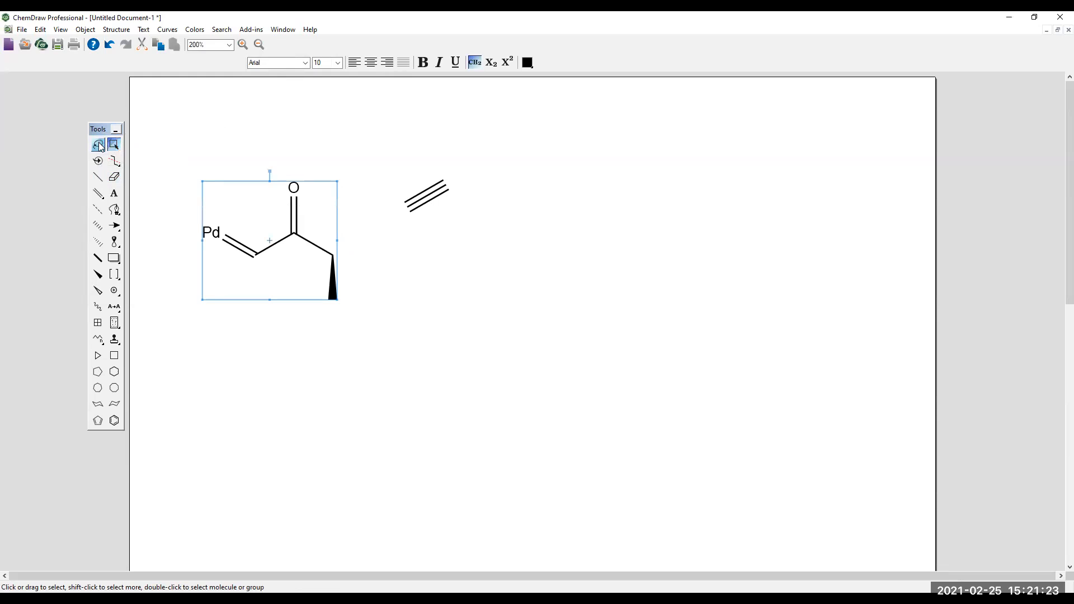
pyautogui.click(208, 155)
pyautogui.moveTo(242, 168)
pyautogui.mouseDown()
pyautogui.moveTo(307, 168)
pyautogui.moveTo(353, 270)
pyautogui.moveTo(185, 254)
pyautogui.moveTo(228, 195)
pyautogui.mouseUp()
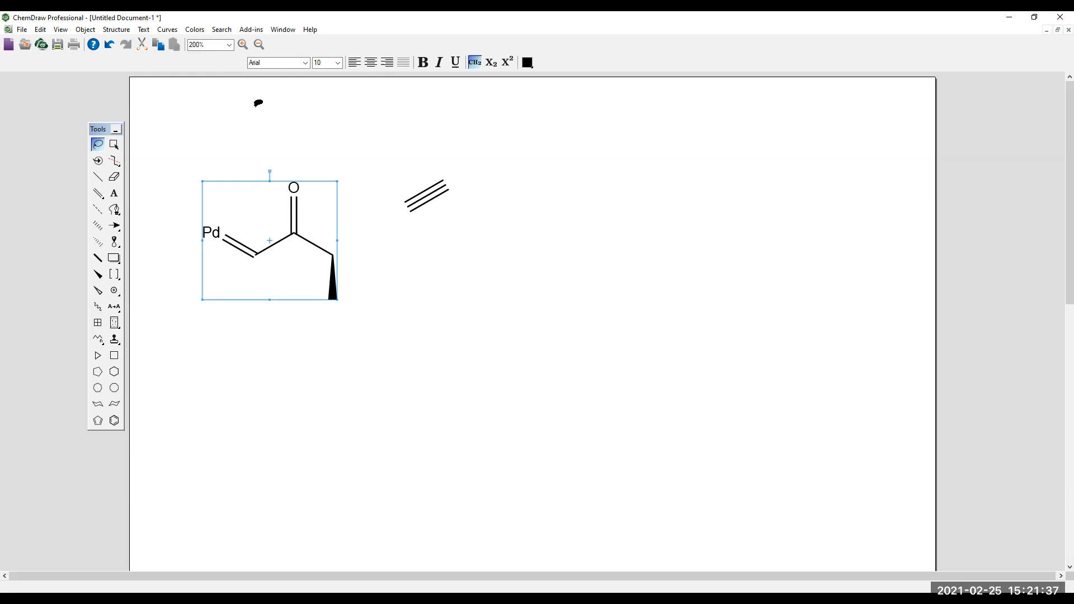
pyautogui.press('Delete')
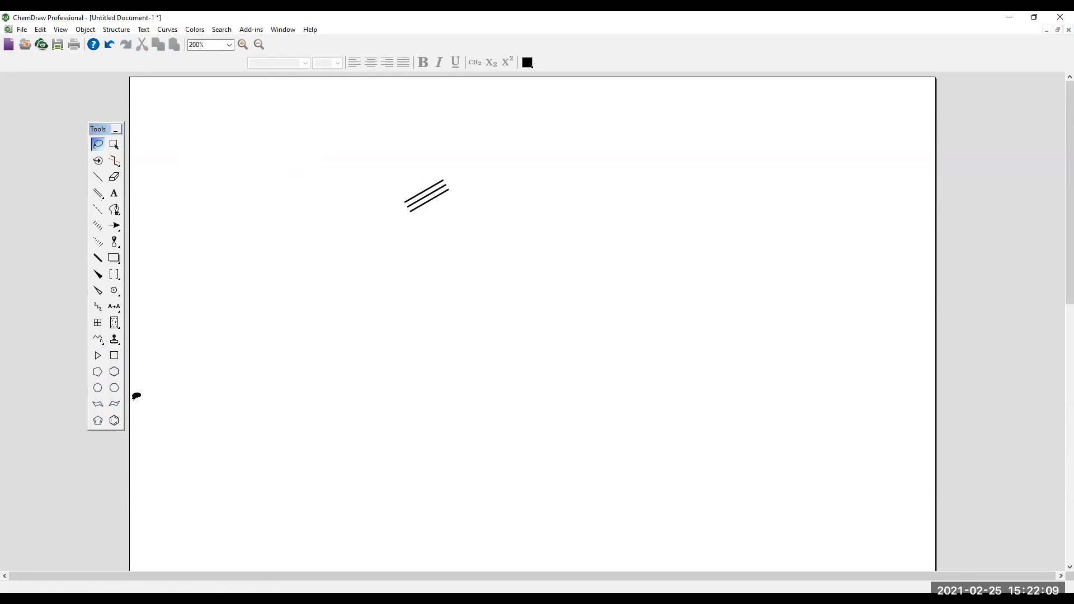
# Draw a benzene ring with the Benzene tool on the blank page, below and to one side of the triple bond.
pyautogui.click(114, 420)
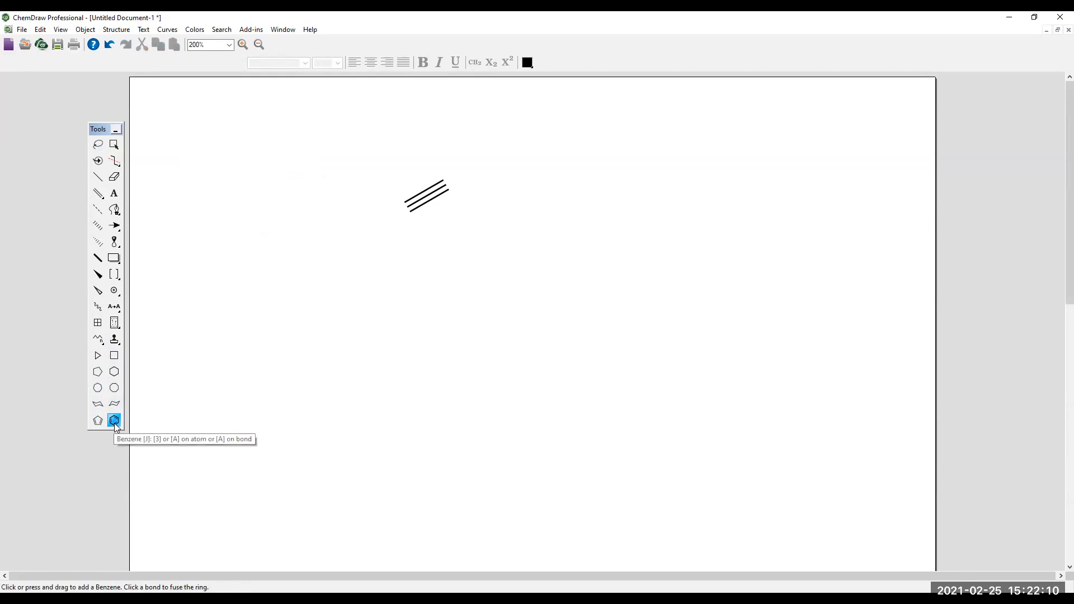
pyautogui.click(317, 303)
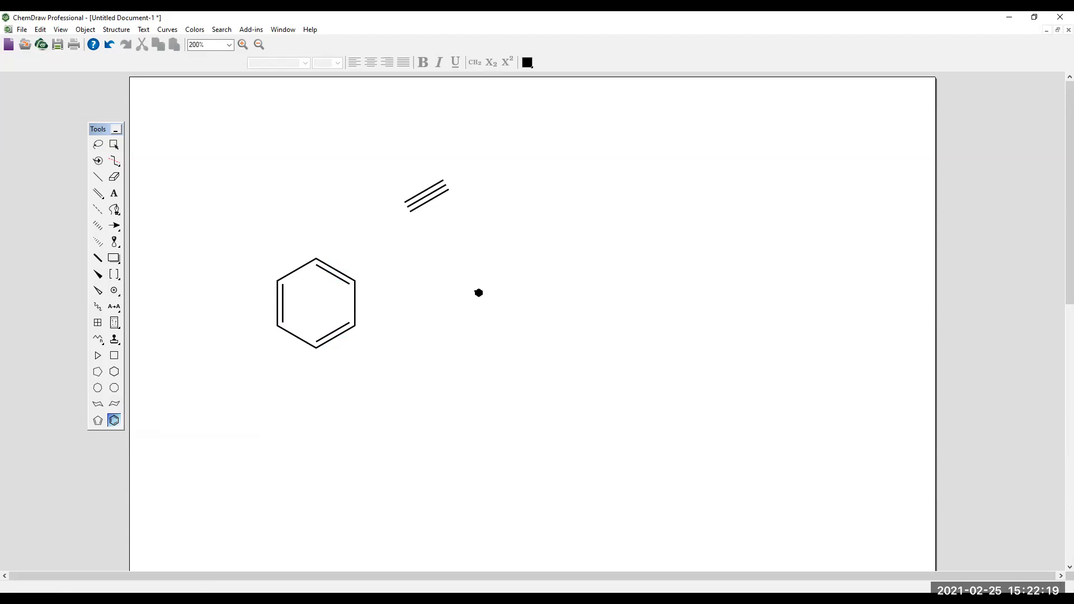
pyautogui.click(97, 372)
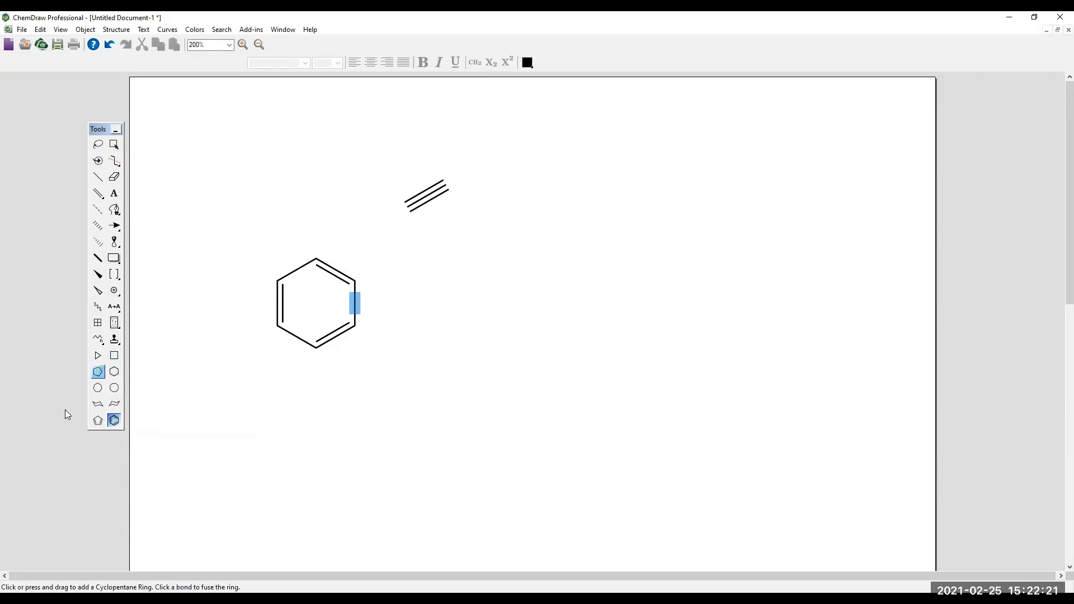
pyautogui.click(114, 421)
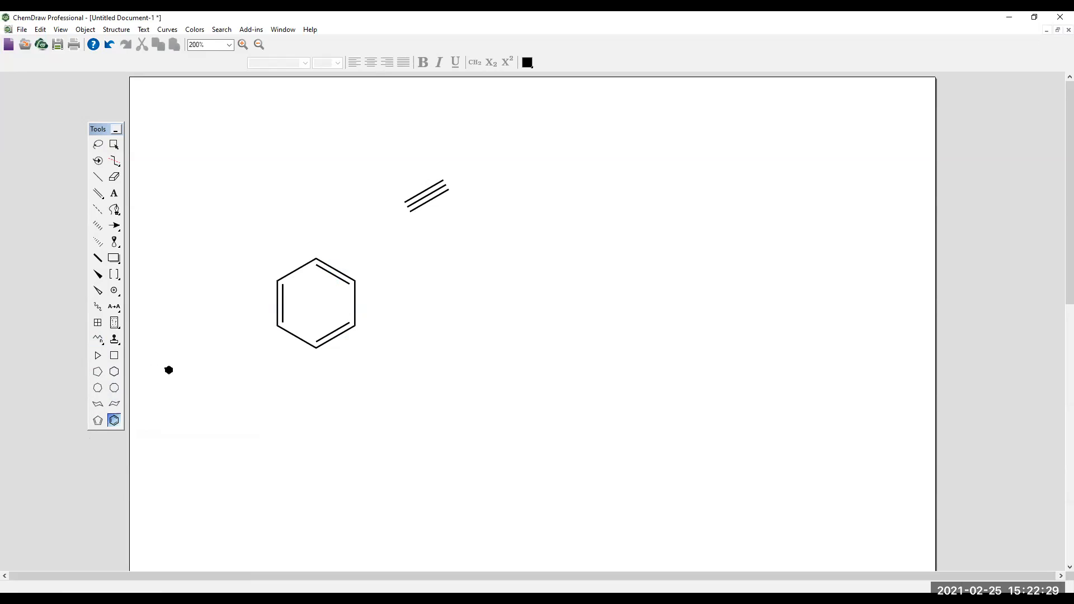
# Add a cyclooctane ring beside the benzene ring and a cyclopropane ring below the cyclooctane.
pyautogui.click(116, 384)
pyautogui.click(472, 294)
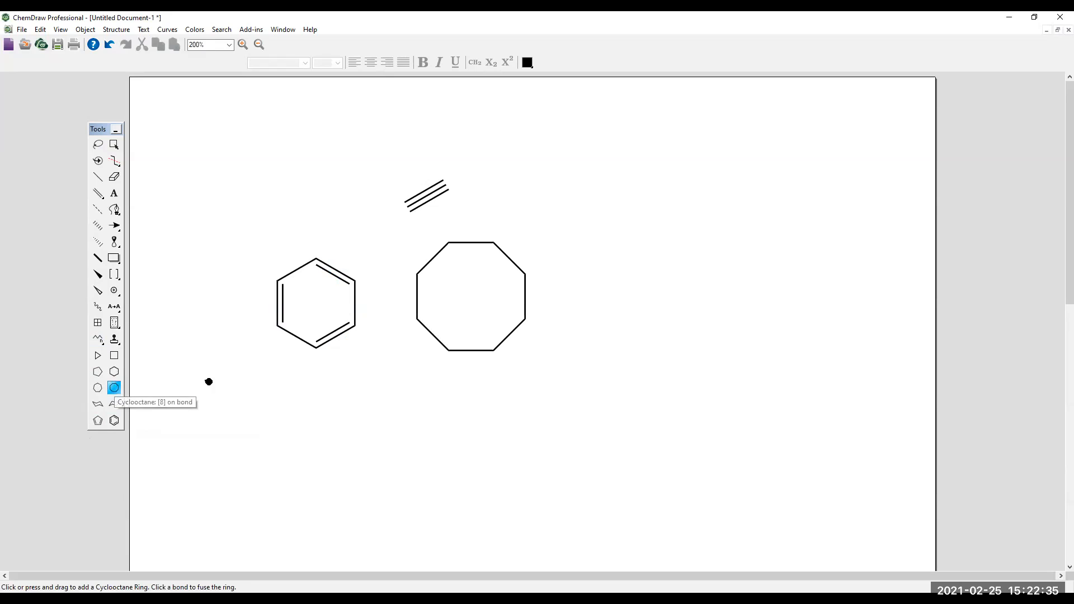
pyautogui.click(98, 356)
pyautogui.click(456, 423)
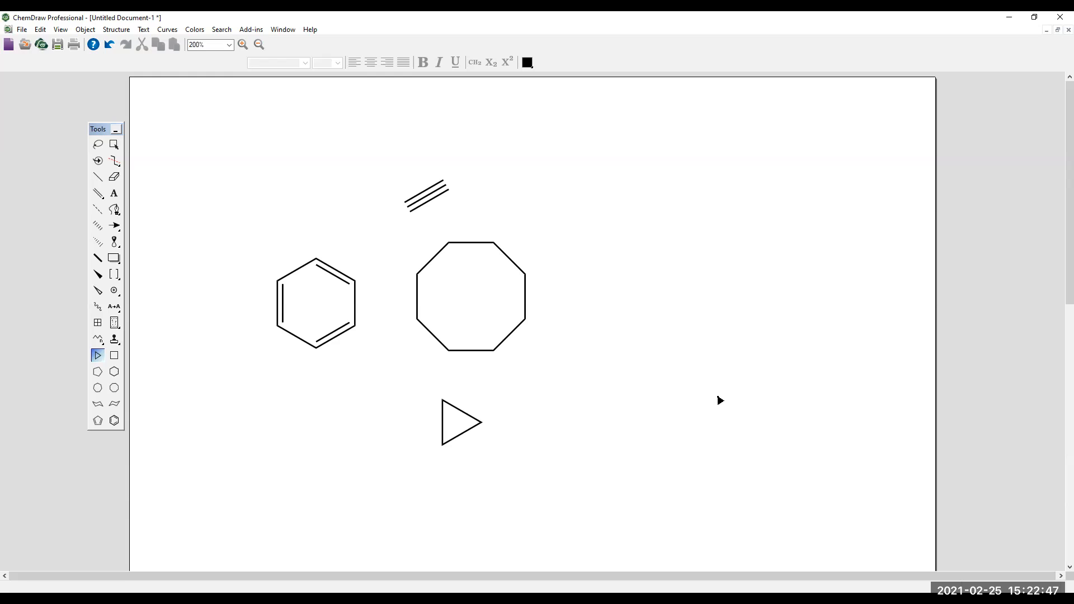
# Select the triple bond and all three rings with the Lasso tool and delete them.
pyautogui.click(98, 144)
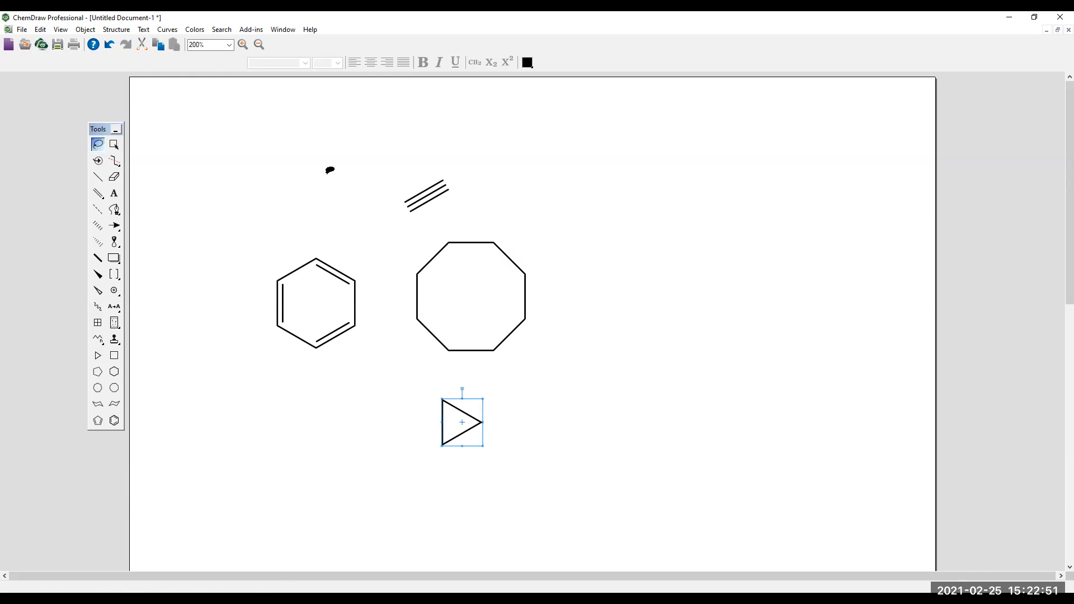
pyautogui.moveTo(324, 177)
pyautogui.mouseDown()
pyautogui.moveTo(512, 185)
pyautogui.moveTo(522, 452)
pyautogui.moveTo(170, 317)
pyautogui.moveTo(274, 244)
pyautogui.mouseUp()
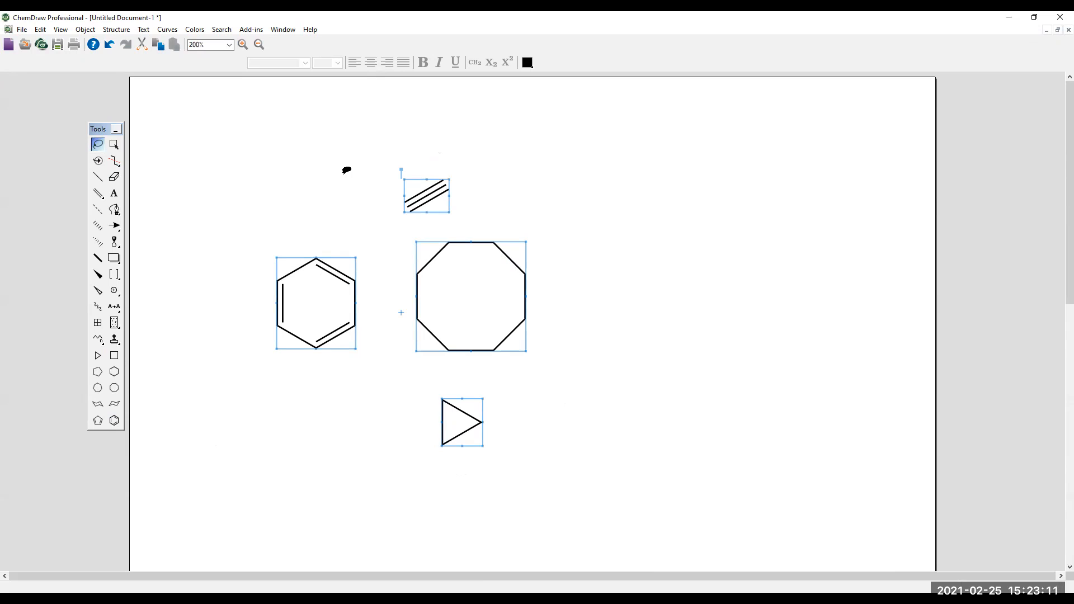
pyautogui.press('Delete')
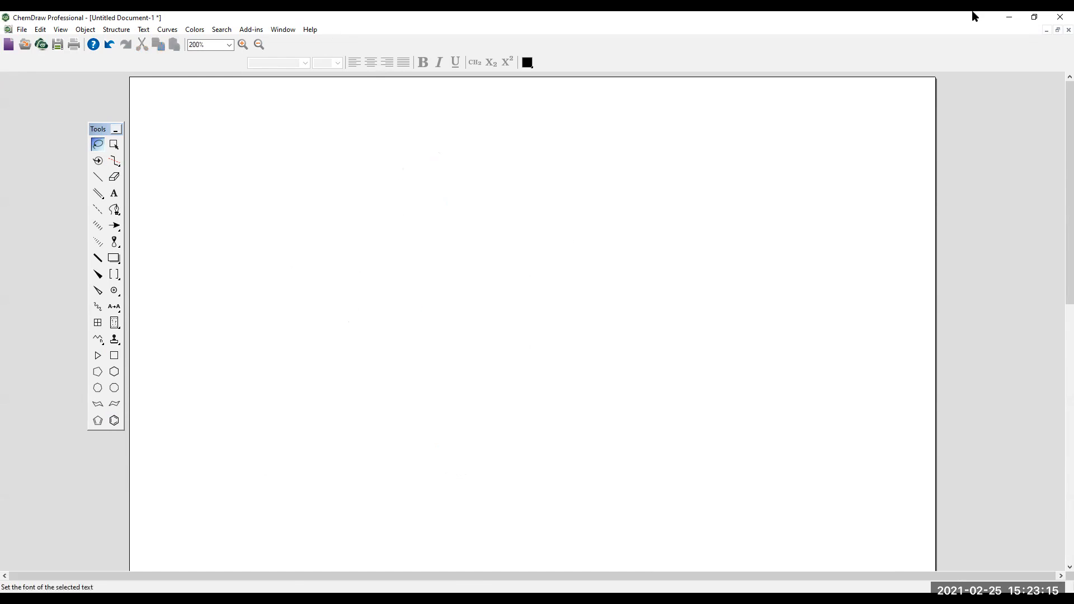
# Switch to the Introduction to ChemDraw presentation in Google Slides.
pyautogui.click(650, 62)
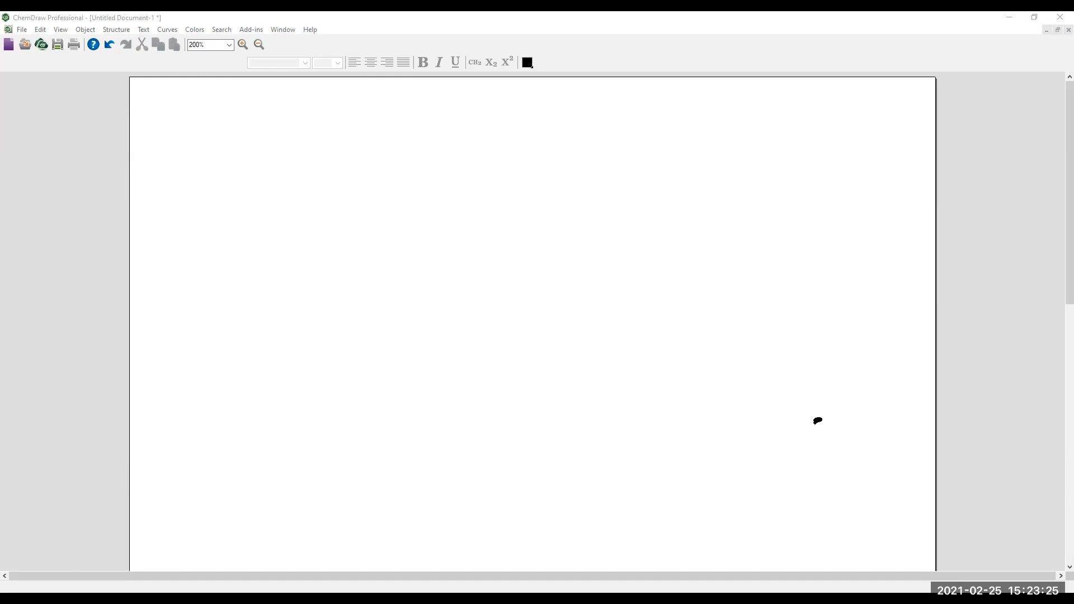
pyautogui.hotkey('alt', 'Tab')
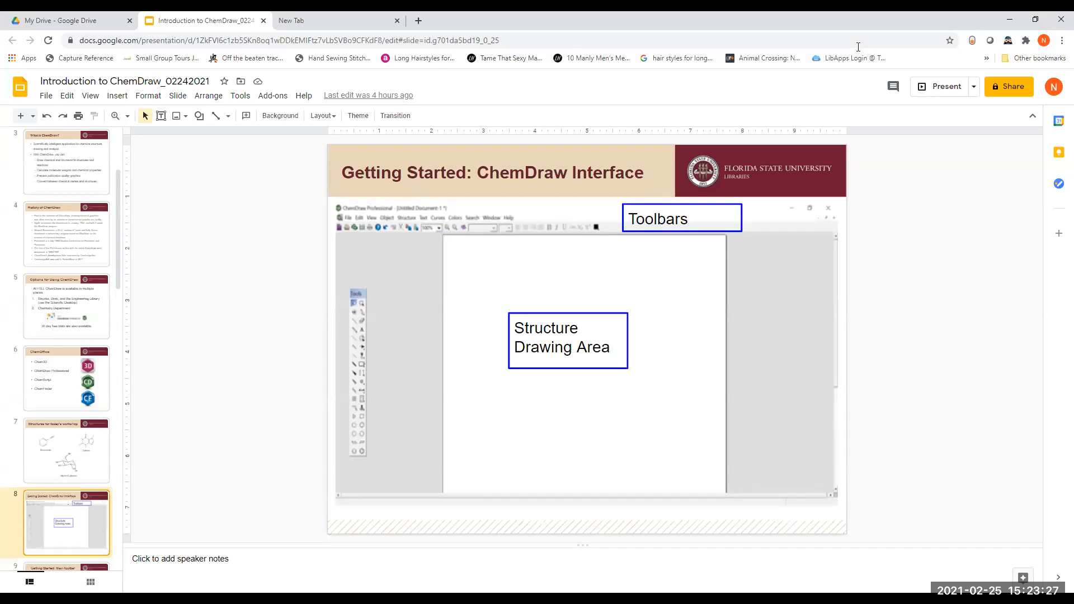
pyautogui.click(594, 188)
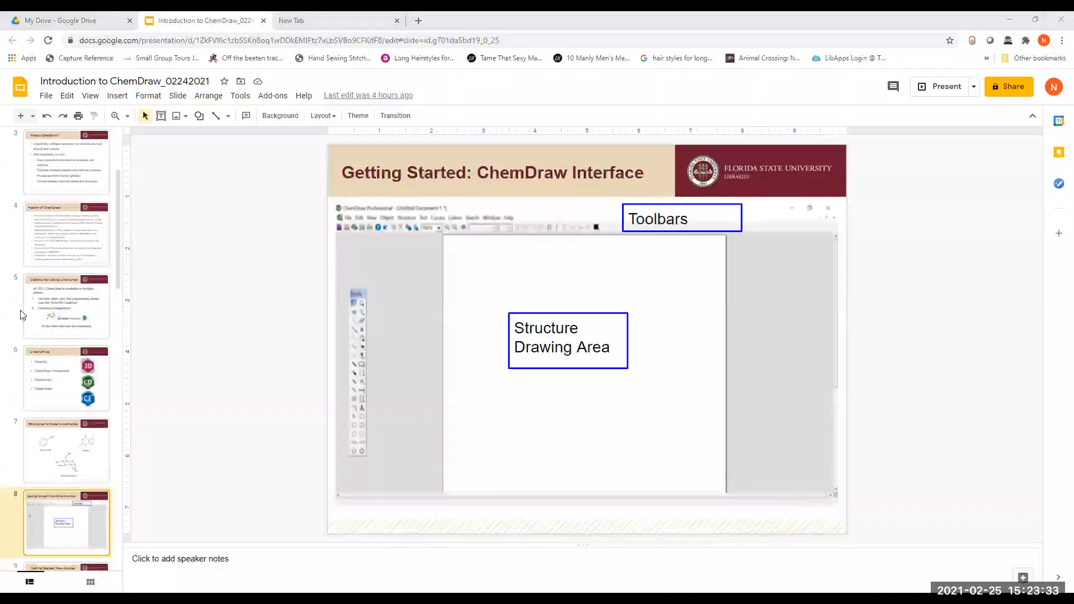
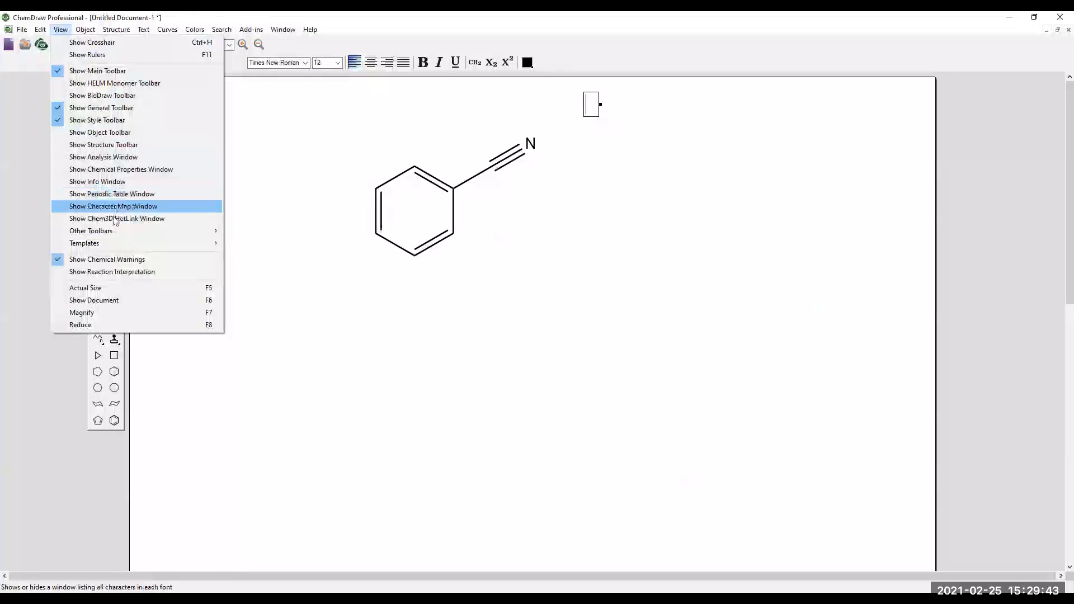
# Show the Analysis window and move it onto the page beside the benzene–nitrile structure.
pyautogui.moveTo(116, 230)
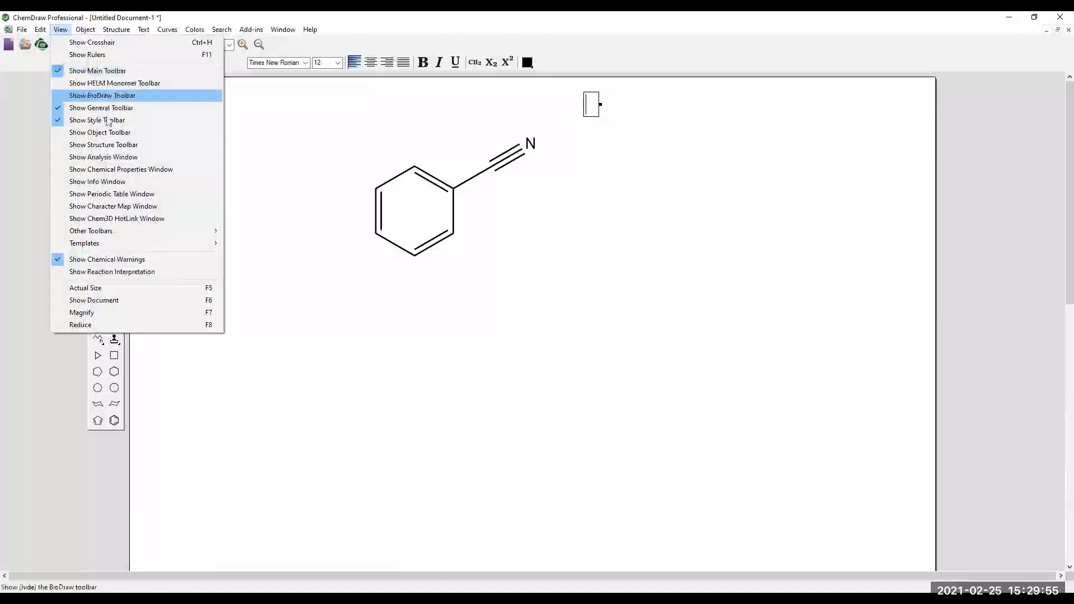
pyautogui.click(108, 156)
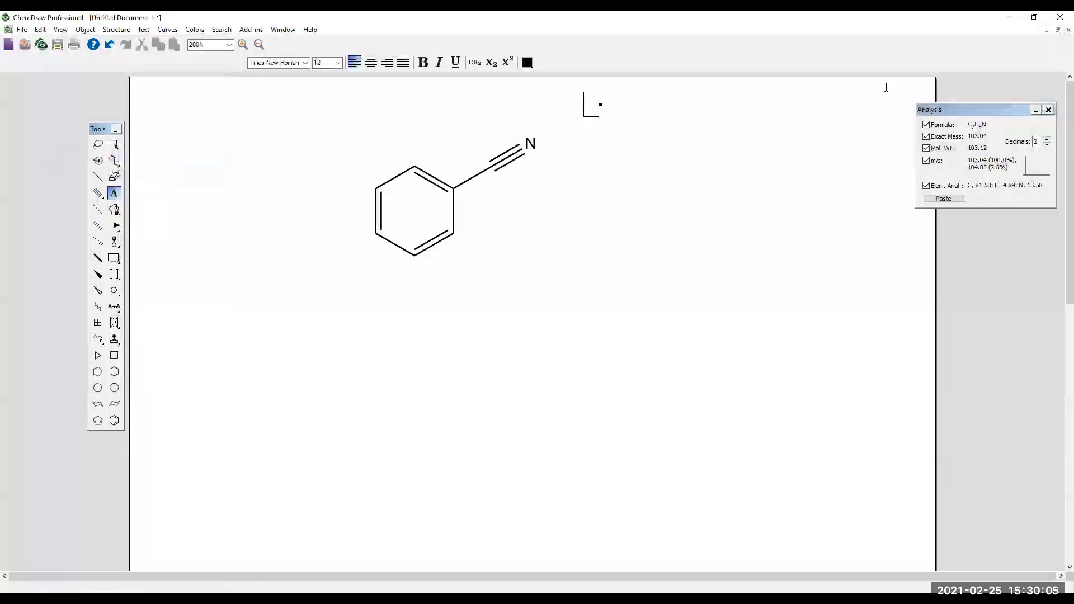
pyautogui.moveTo(979, 112); pyautogui.dragTo(699, 165)
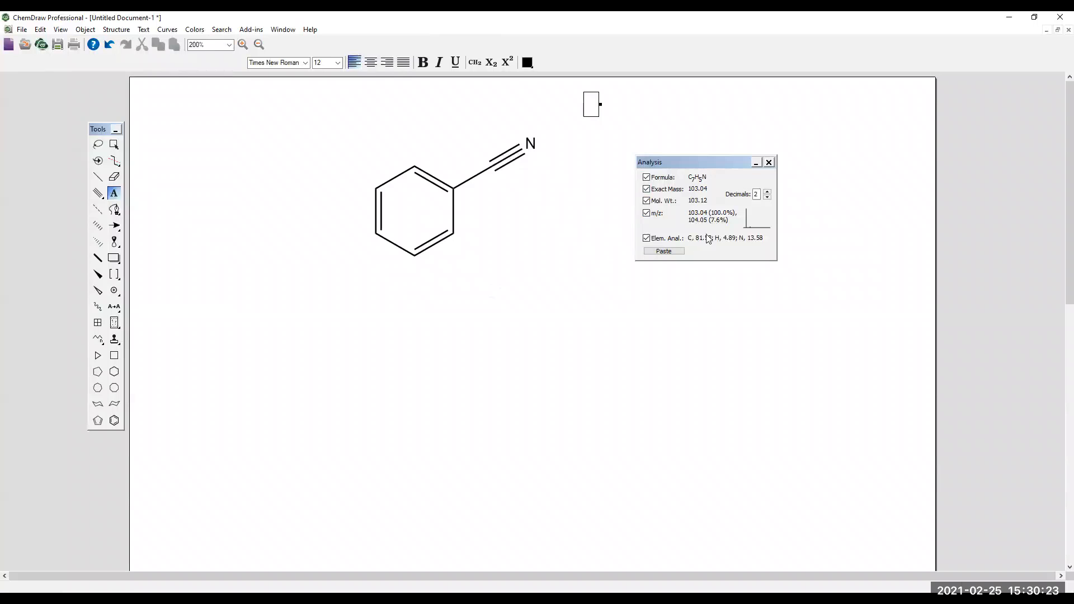
# Try 4 and 0 decimals in the Analysis window, restore 2, and paste all the analysis data into the text box beside the structure.
pyautogui.click(768, 191)
pyautogui.click(768, 192)
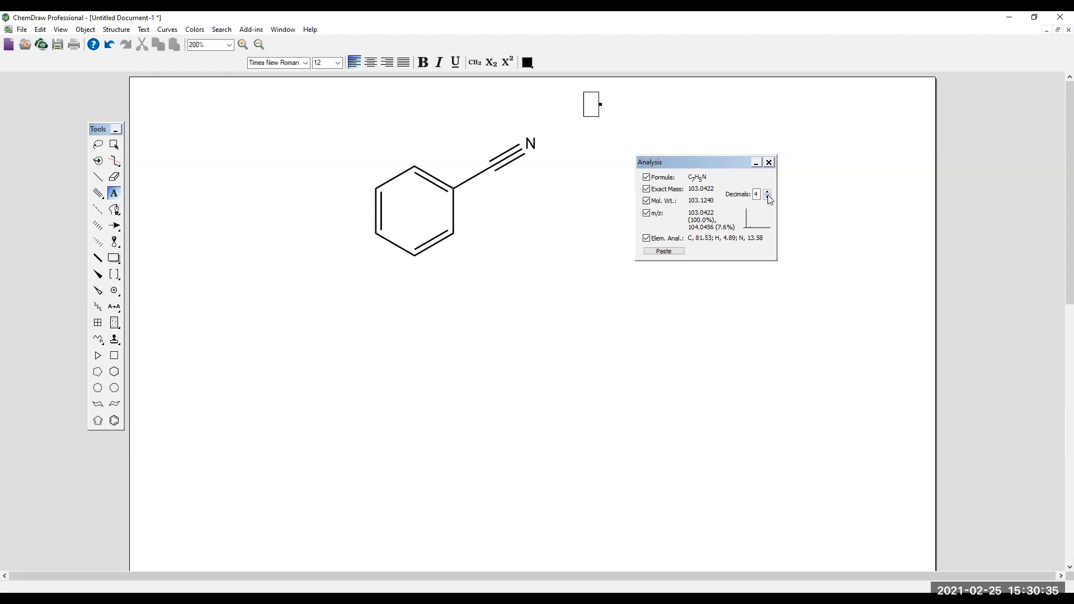
pyautogui.click(768, 193)
pyautogui.click(769, 200)
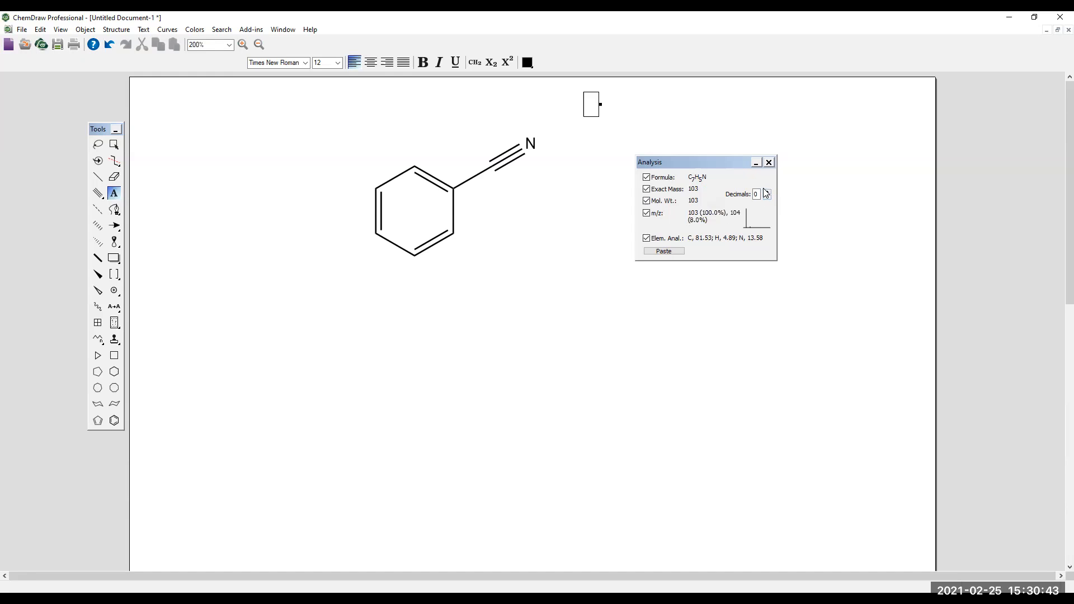
pyautogui.doubleClick(767, 192)
pyautogui.click(667, 252)
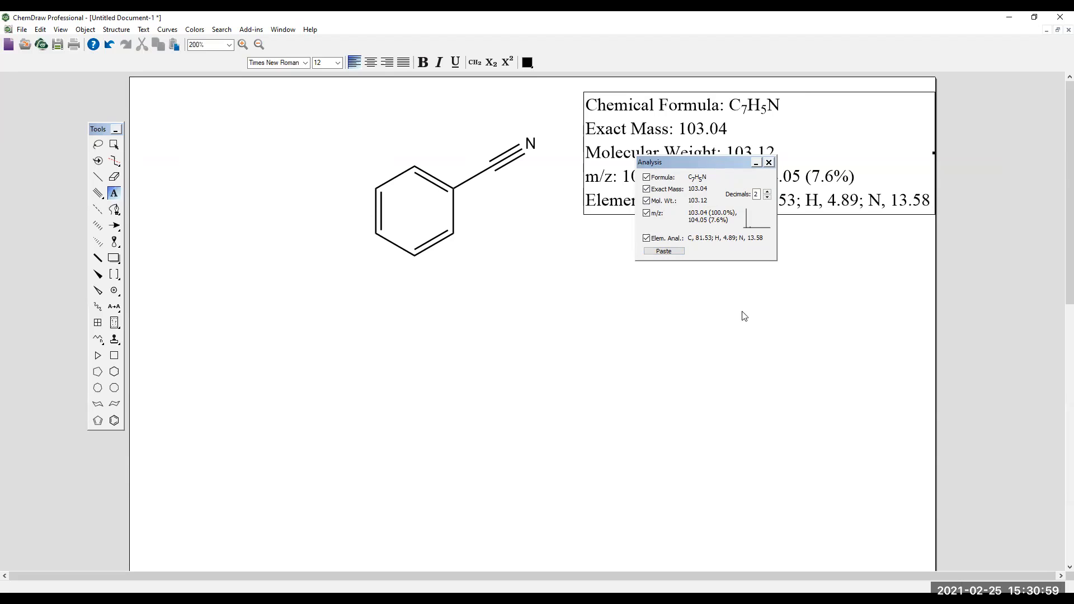
pyautogui.click(899, 98)
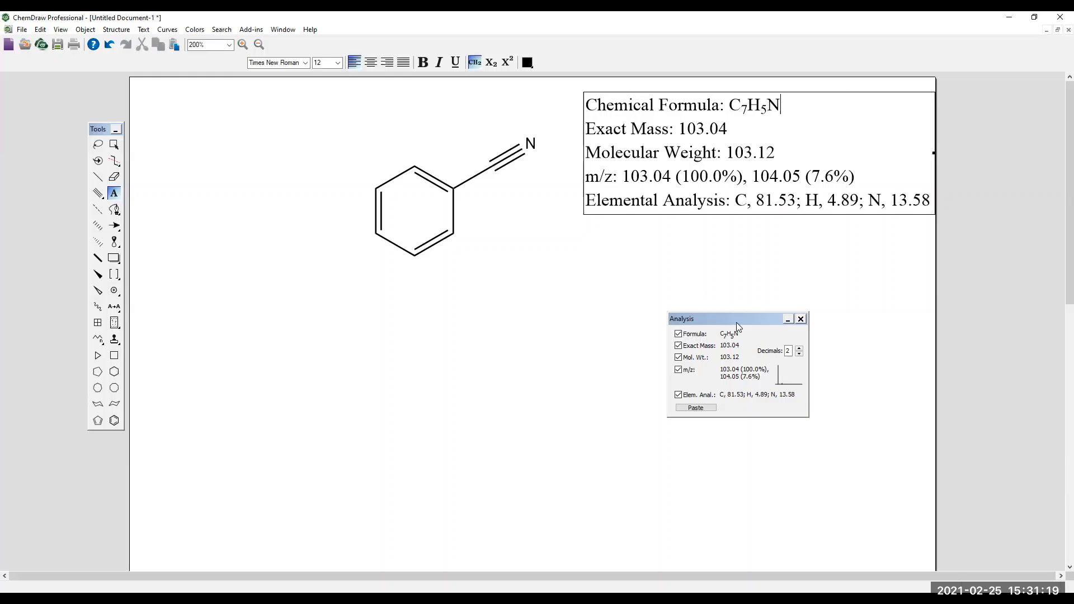
# Exclude m/z and elemental analysis, and paste the formula, exact mass and molecular weight beneath the structure.
pyautogui.click(678, 334)
pyautogui.click(678, 334)
pyautogui.click(678, 370)
pyautogui.click(678, 395)
pyautogui.click(665, 270)
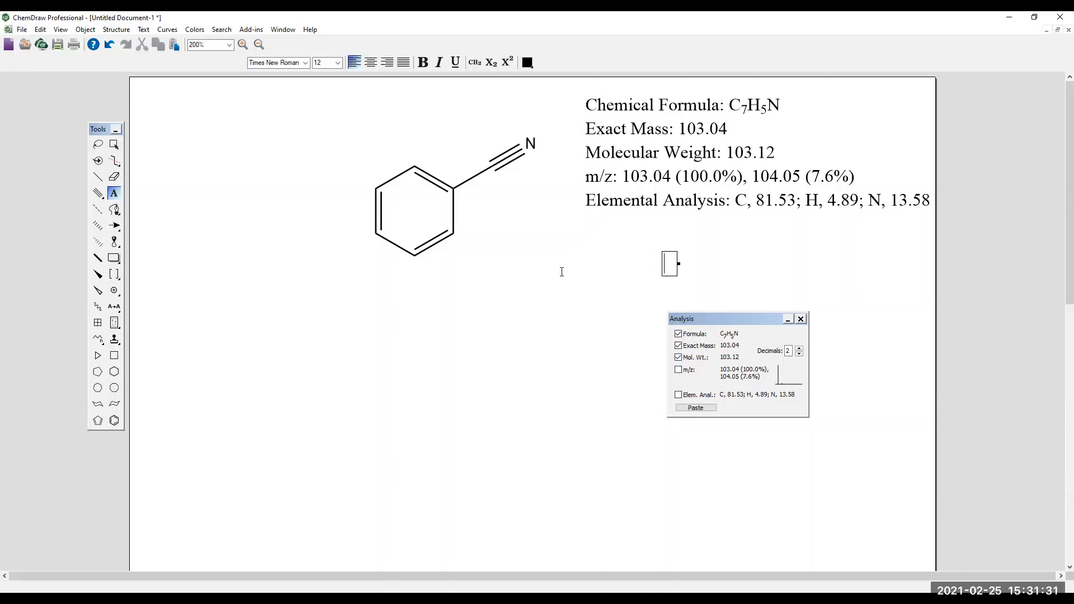
pyautogui.click(98, 144)
pyautogui.click(392, 300)
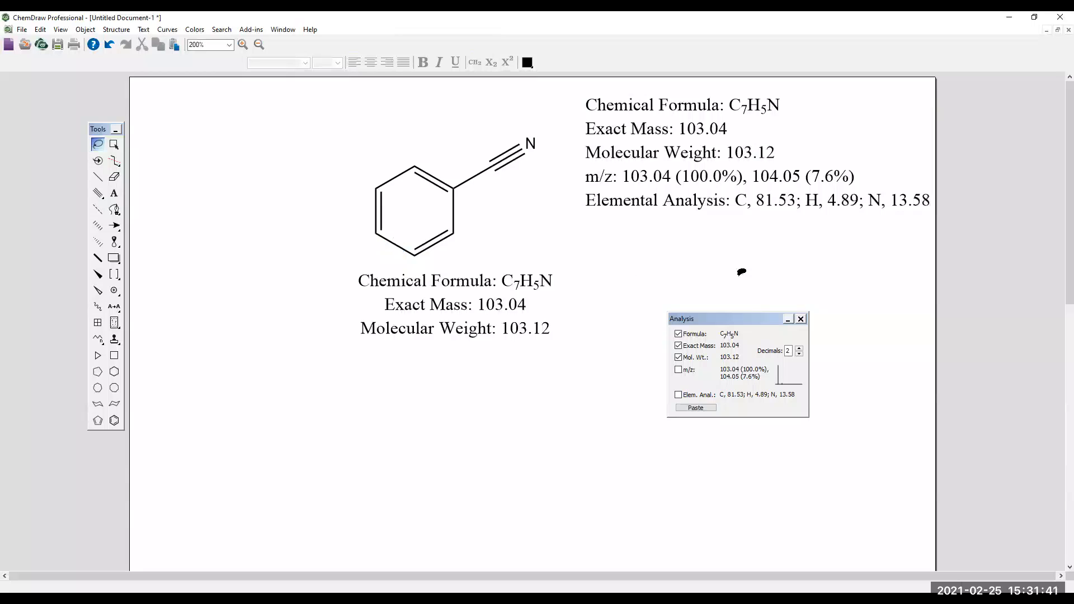
# Delete the full analysis text block beside the structure and move the Analysis window up into the freed space.
pyautogui.click(608, 118)
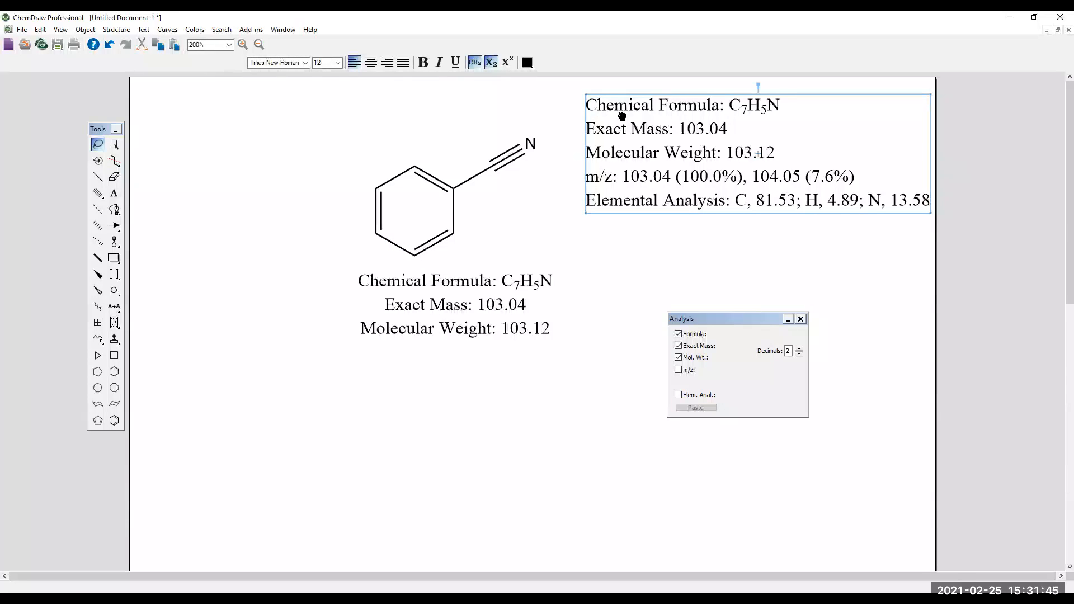
pyautogui.press('Delete')
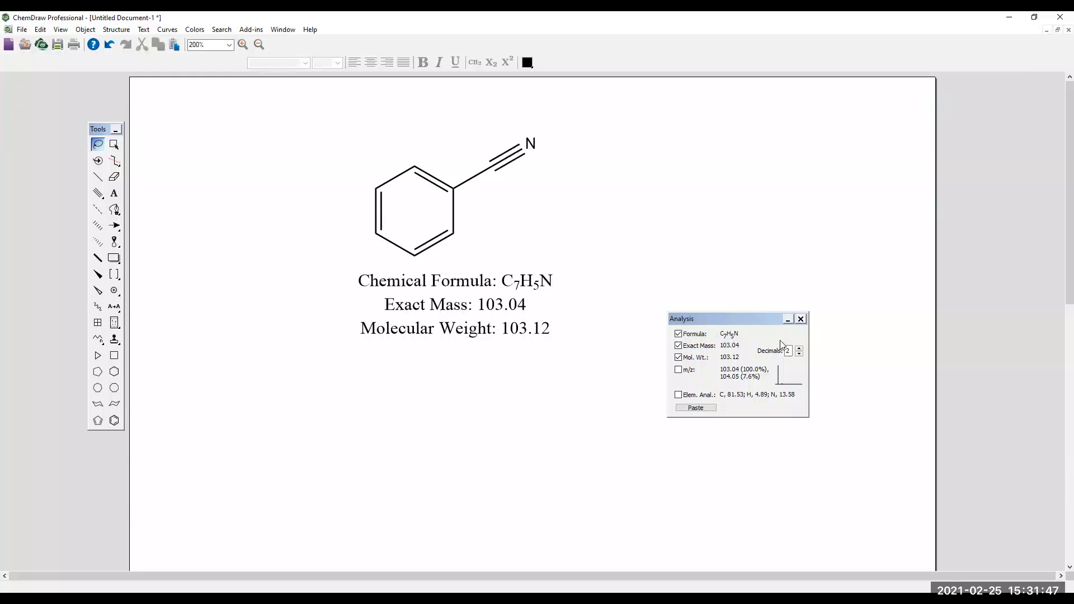
pyautogui.moveTo(747, 321); pyautogui.dragTo(802, 238)
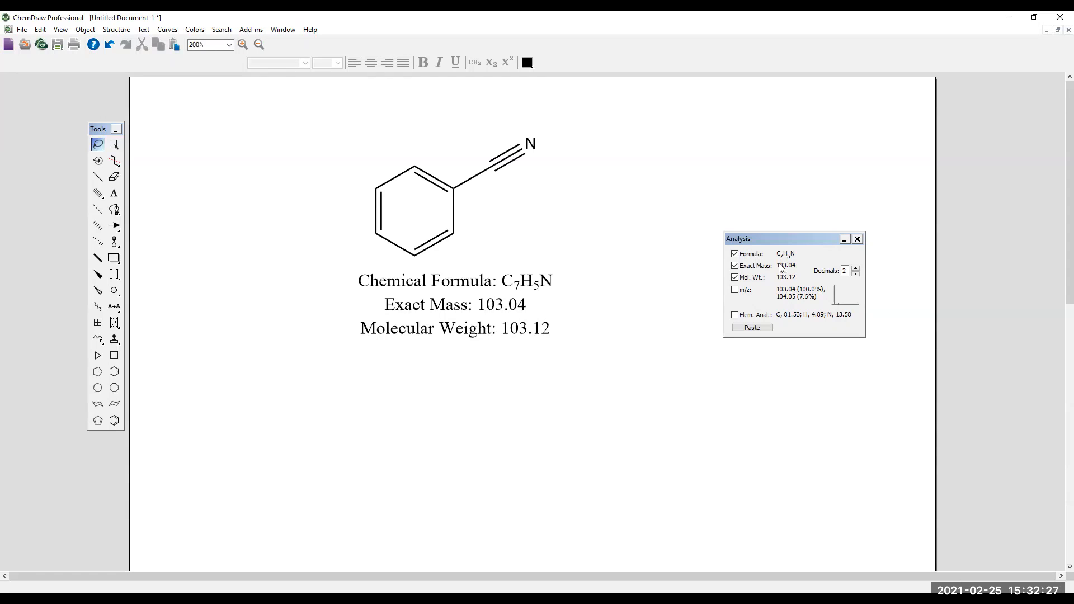
# Show the Chemical Properties window and arrange it on the page below the Analysis window, clear of the structure.
pyautogui.click(91, 28)
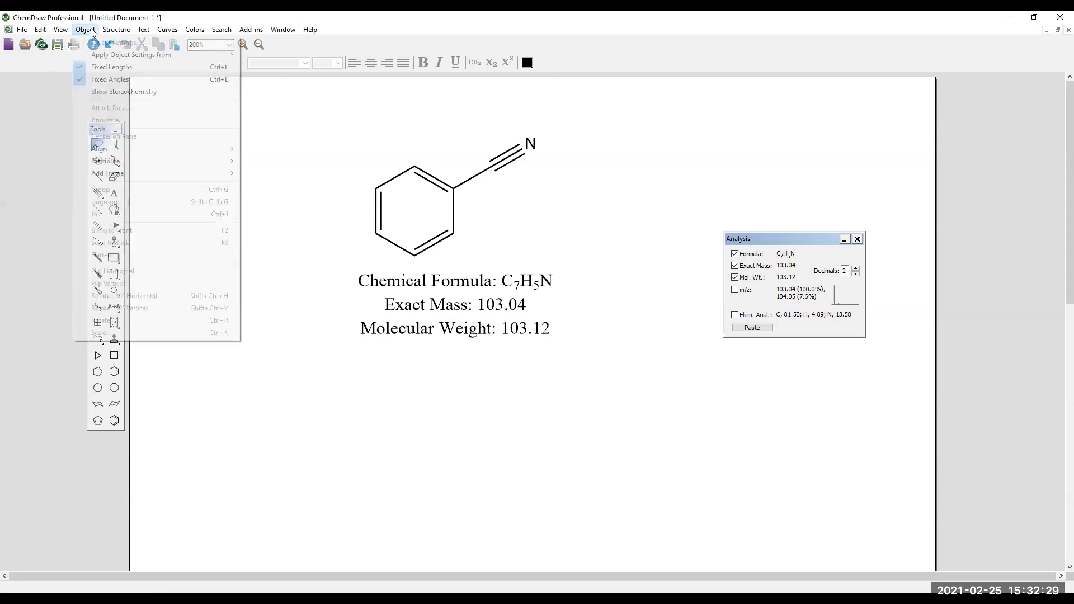
pyautogui.moveTo(56, 32)
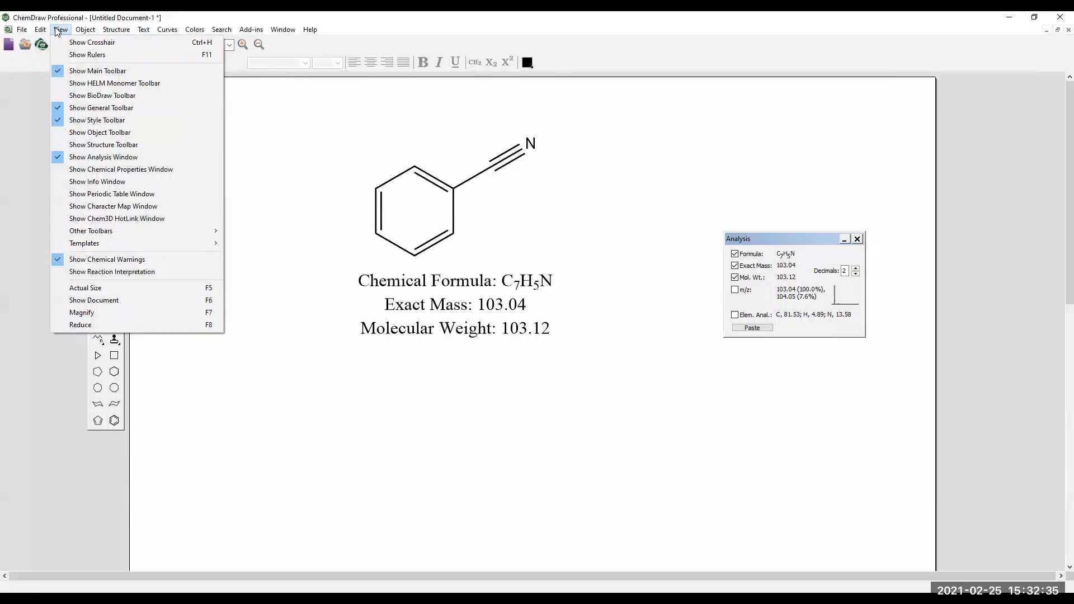
pyautogui.click(92, 170)
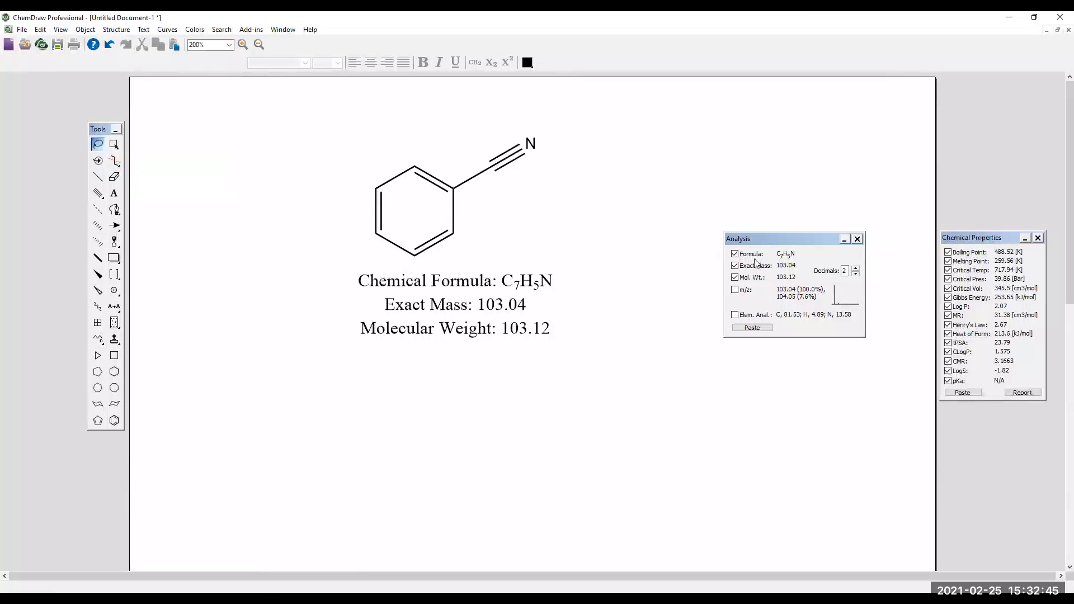
pyautogui.moveTo(653, 249); pyautogui.dragTo(652, 284)
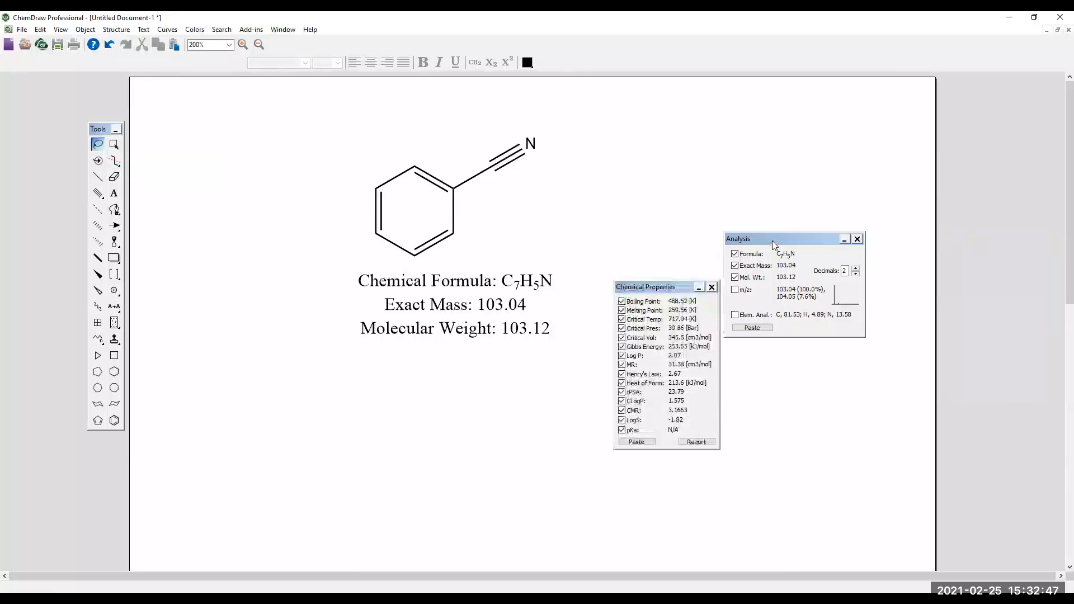
pyautogui.moveTo(795, 115); pyautogui.dragTo(793, 103)
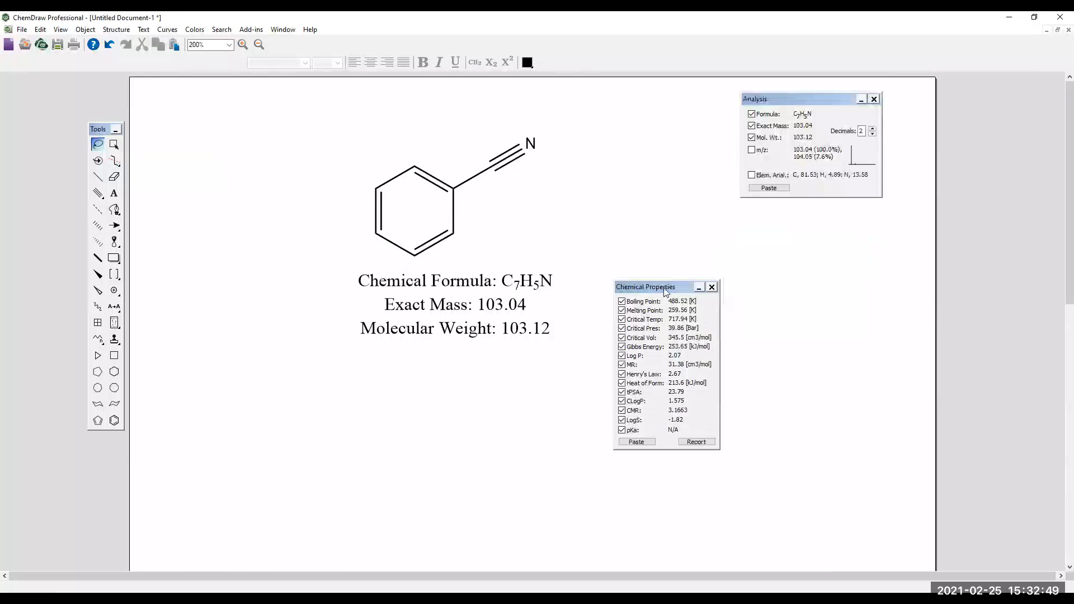
# Move the Chemical Properties window up beside the structure and request its properties report.
pyautogui.moveTo(673, 231); pyautogui.dragTo(677, 220)
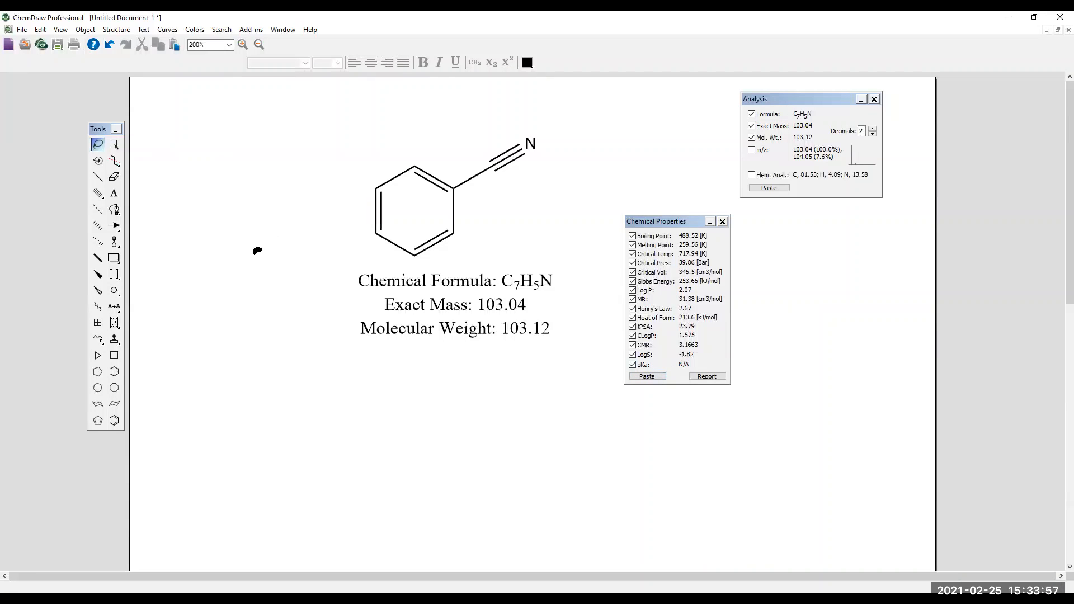
pyautogui.click(713, 381)
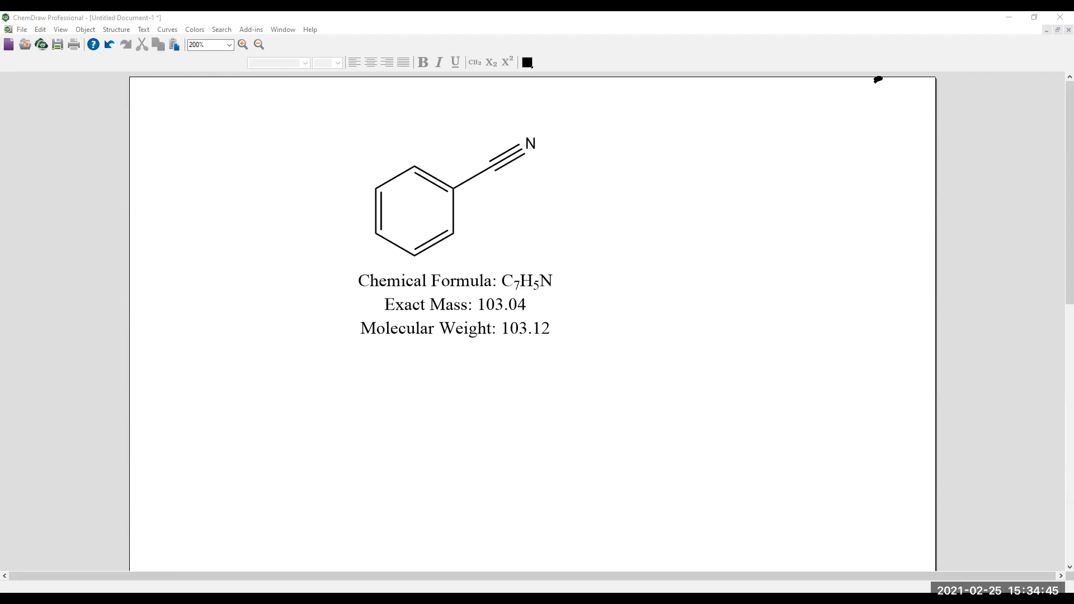
pyautogui.click(879, 84)
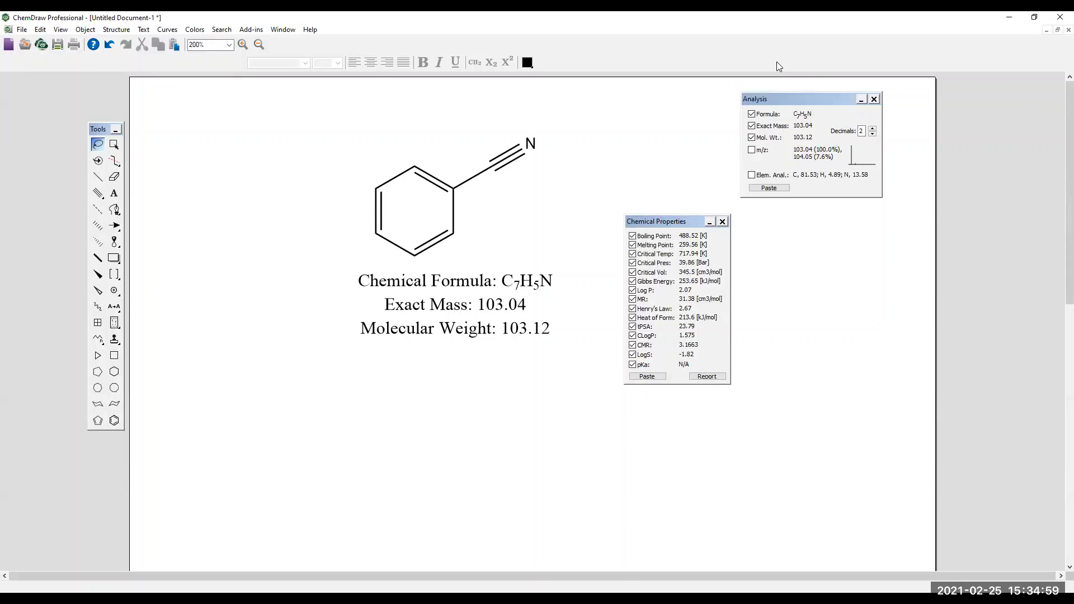
pyautogui.hotkey('alt', 'Tab')
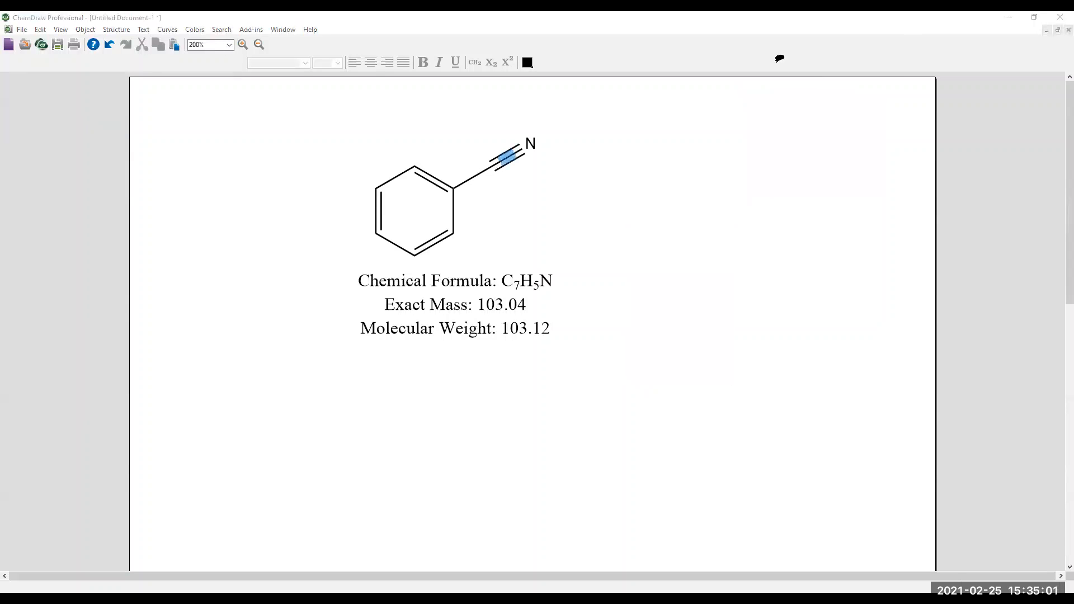
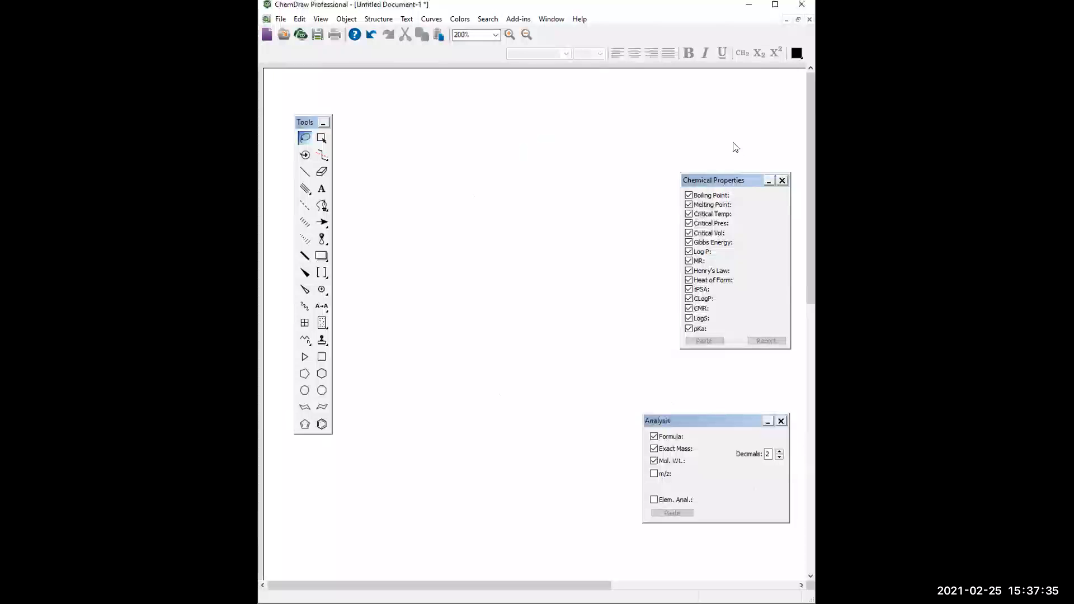
# Move the Chemical Properties and Analysis windows up the empty page and draw a cyclohexane ring beside the Tools palette.
pyautogui.moveTo(740, 174); pyautogui.dragTo(743, 137)
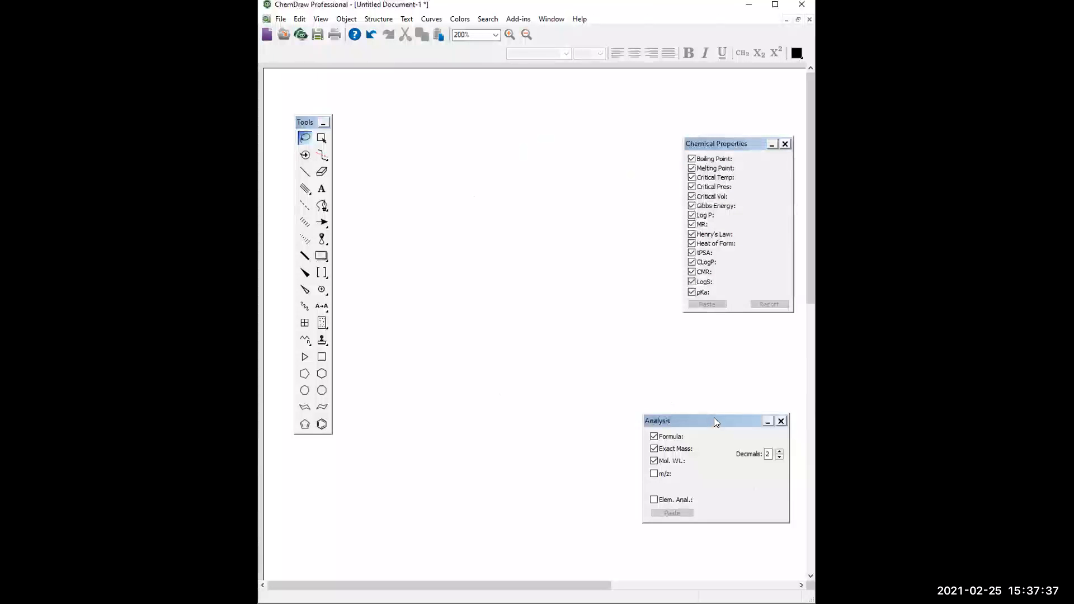
pyautogui.moveTo(713, 416); pyautogui.dragTo(727, 354)
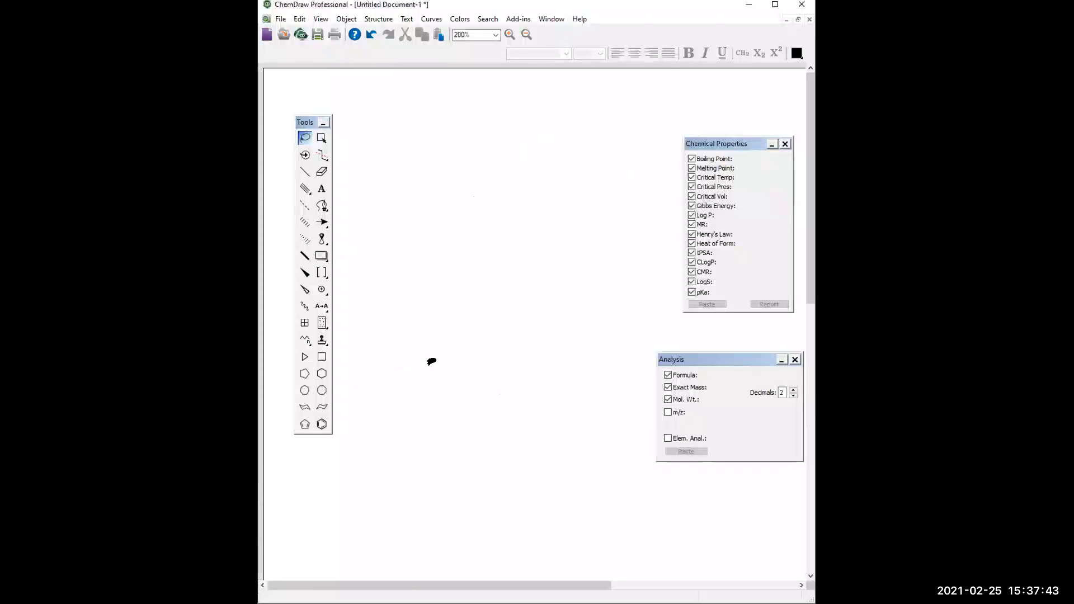
pyautogui.click(322, 376)
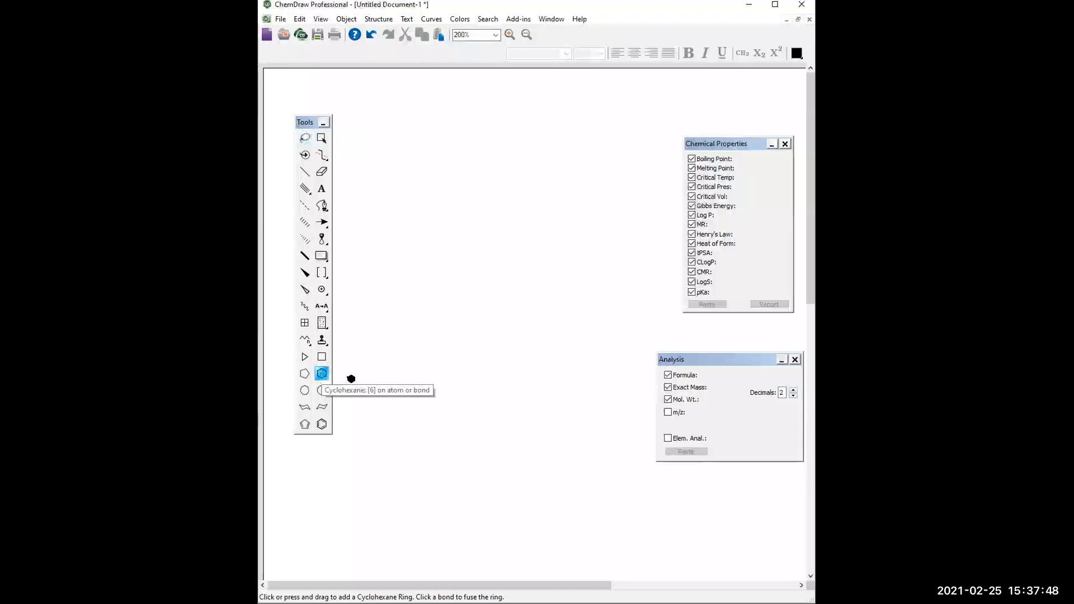
pyautogui.click(412, 202)
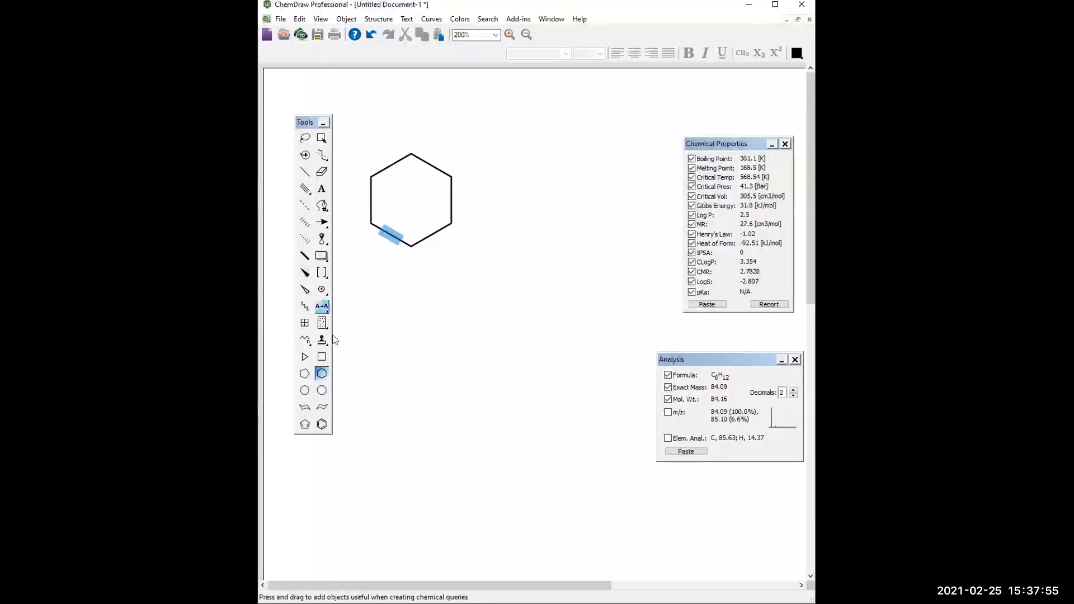
# Fuse a cyclopentadiene ring onto the right-hand vertical bond of the cyclohexane ring, with a double bond at the shared edge.
pyautogui.click(304, 423)
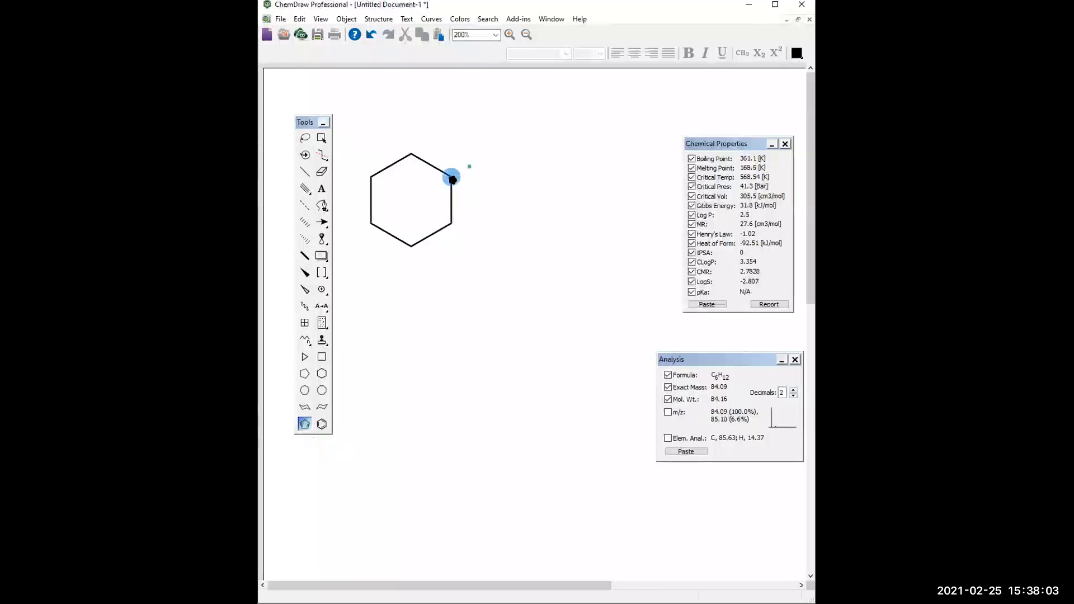
pyautogui.click(456, 179)
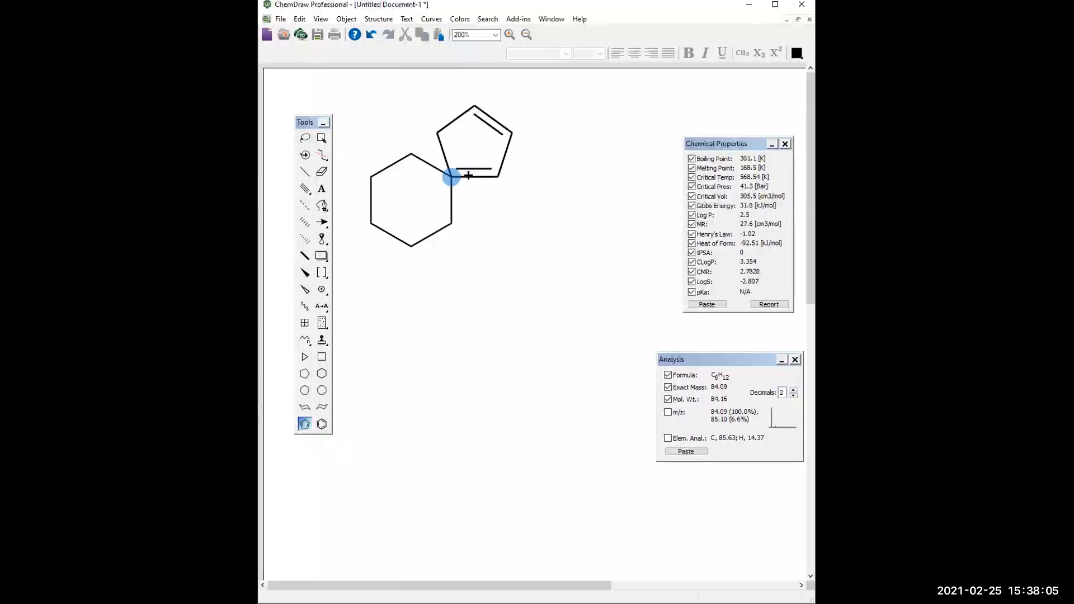
pyautogui.moveTo(496, 173); pyautogui.dragTo(503, 186)
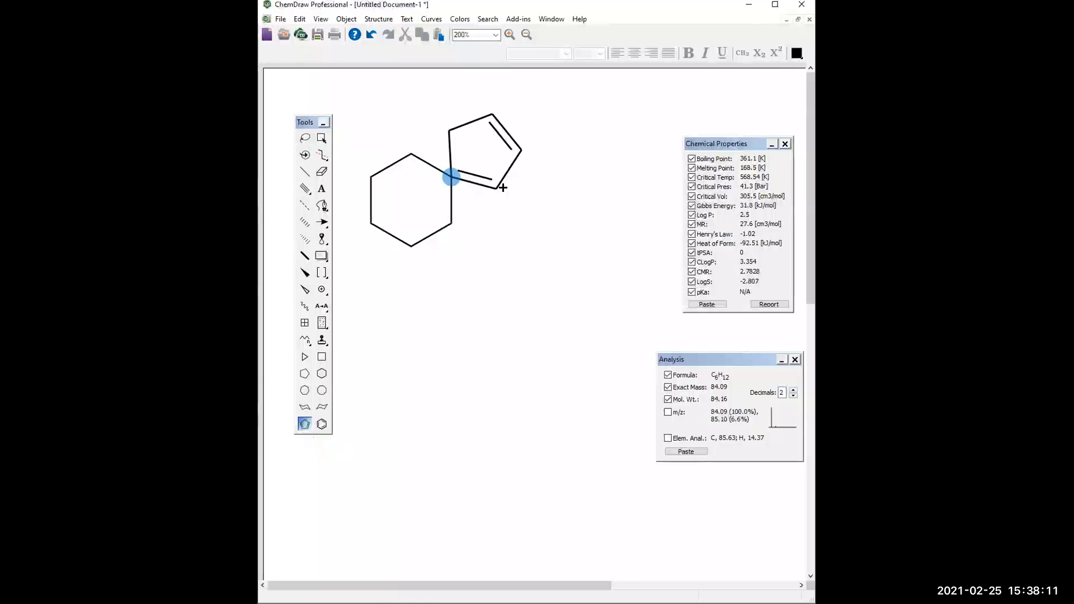
pyautogui.moveTo(503, 197)
pyautogui.mouseDown()
pyautogui.moveTo(501, 217)
pyautogui.moveTo(506, 184)
pyautogui.moveTo(505, 230)
pyautogui.moveTo(457, 260)
pyautogui.mouseUp()
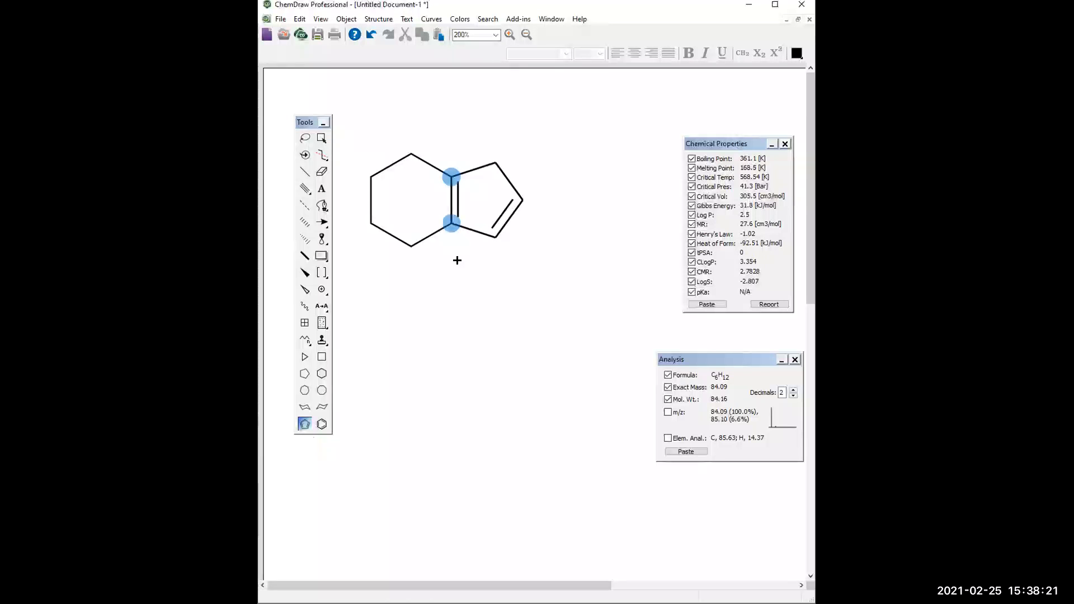
pyautogui.moveTo(457, 260); pyautogui.dragTo(457, 260)
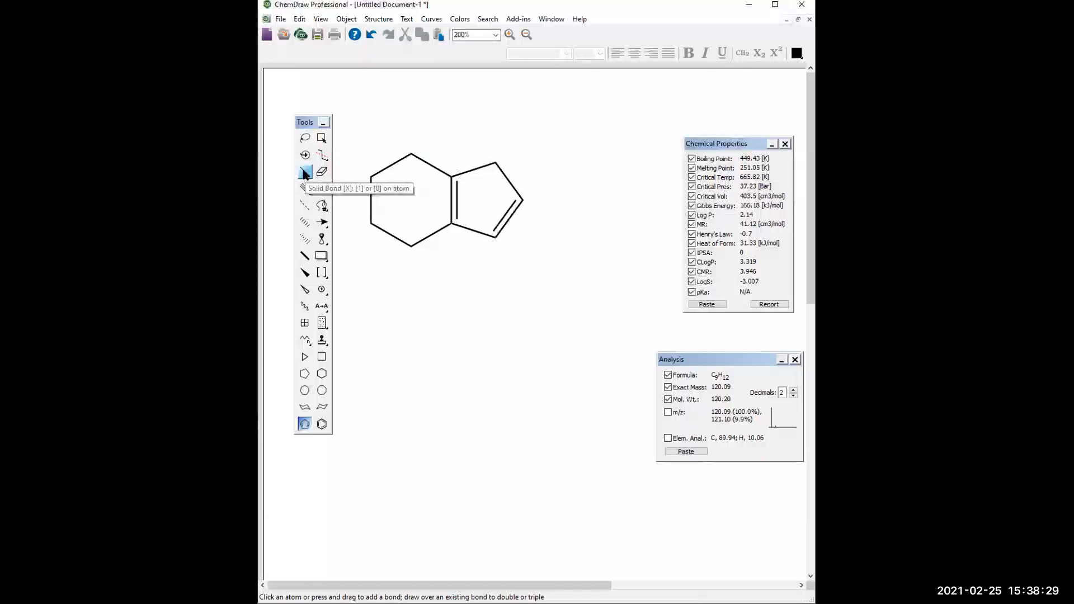
# Attach single bonds at the six-membered ring's upper-left and bottom atoms and the five-membered ring's upper atom, moving the Tools palette clear.
pyautogui.click(303, 169)
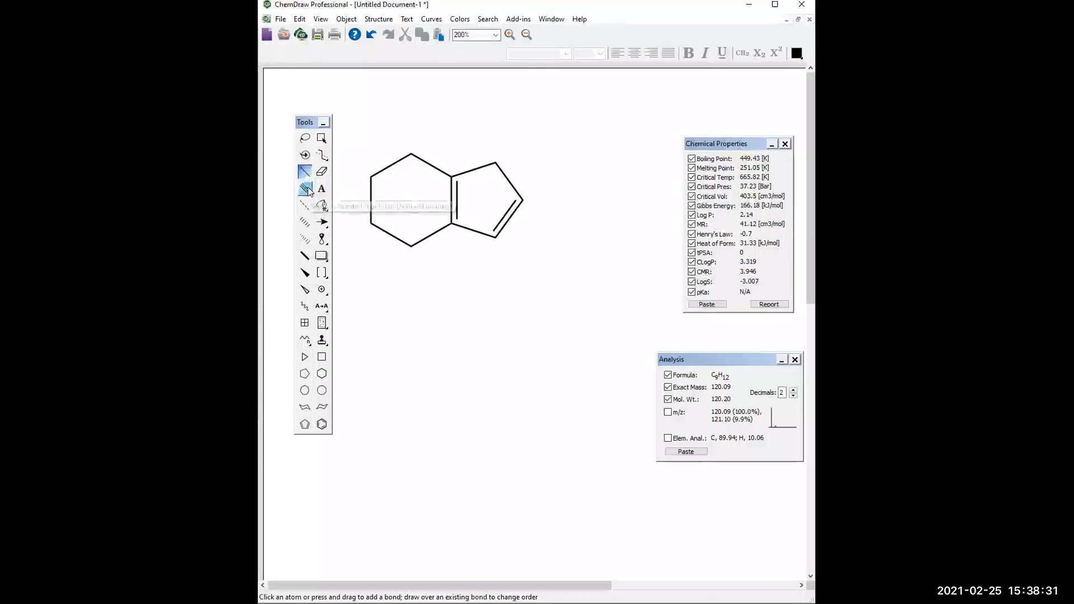
pyautogui.click(370, 177)
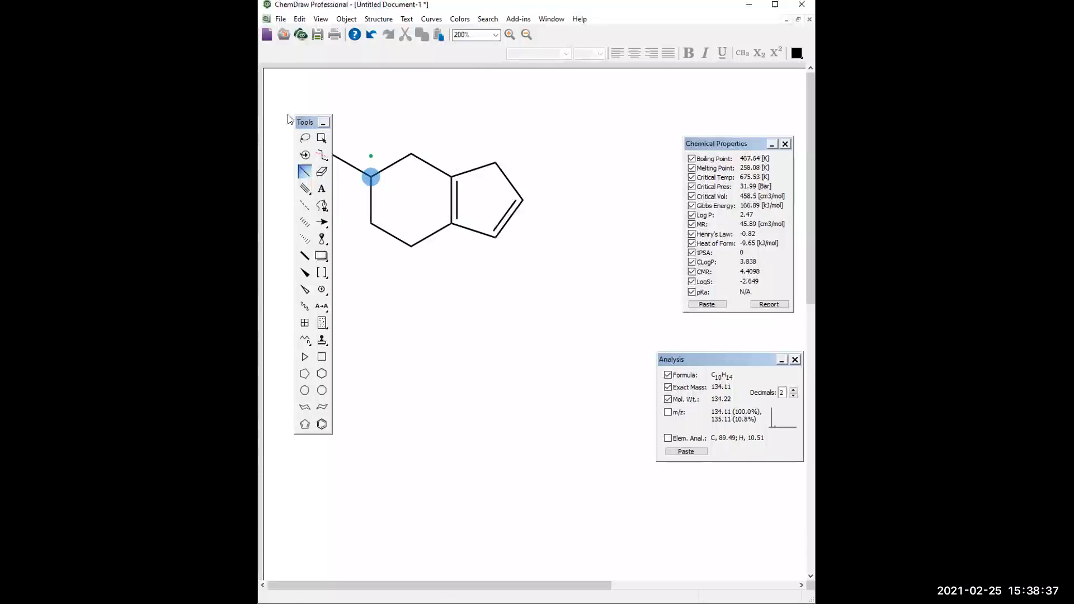
pyautogui.moveTo(290, 119); pyautogui.dragTo(269, 116)
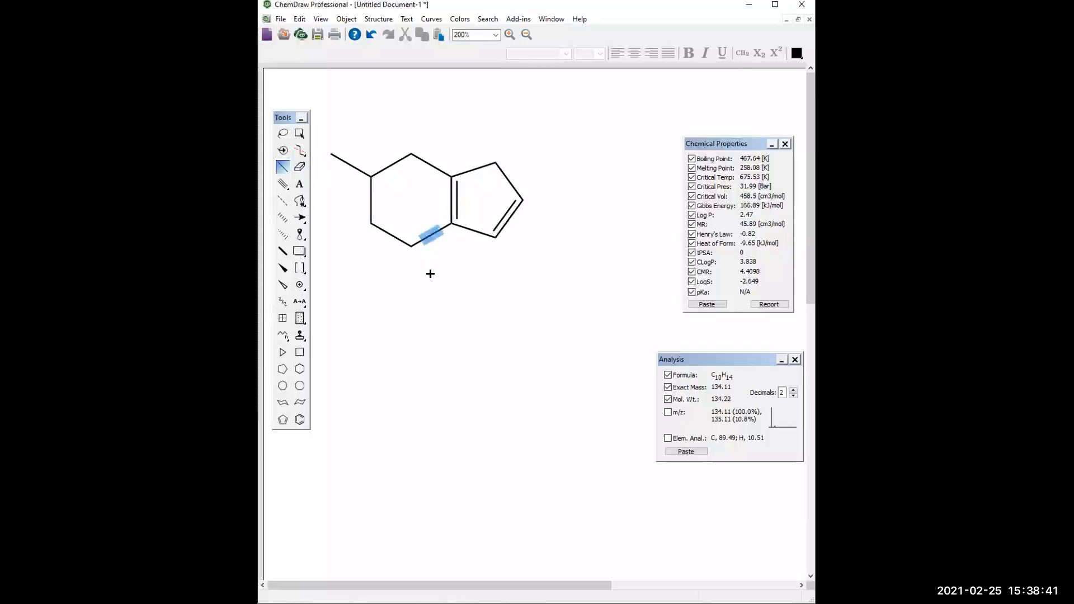
pyautogui.click(411, 246)
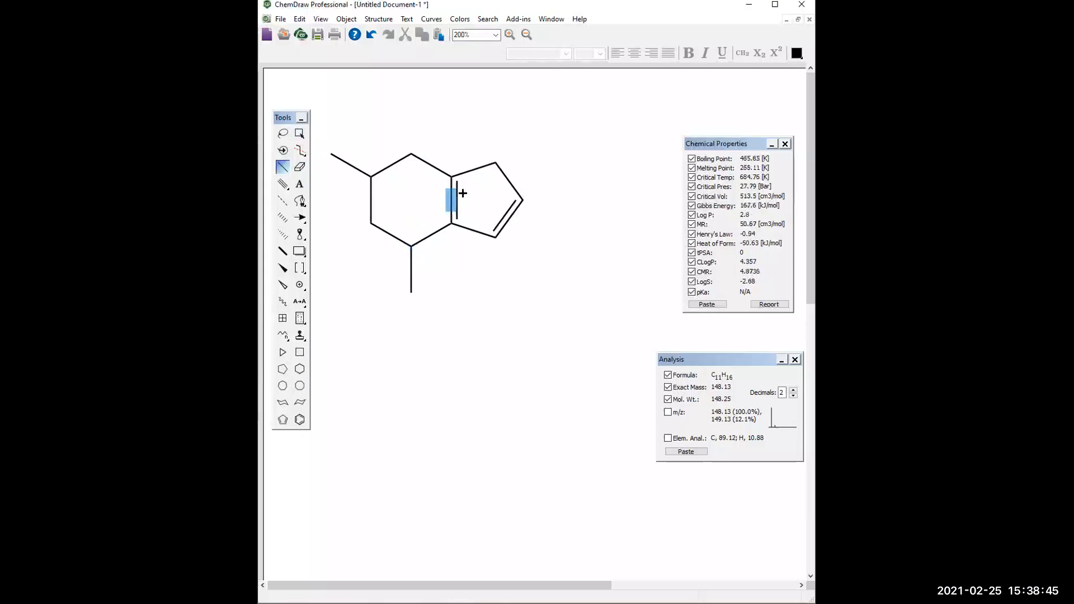
pyautogui.click(497, 161)
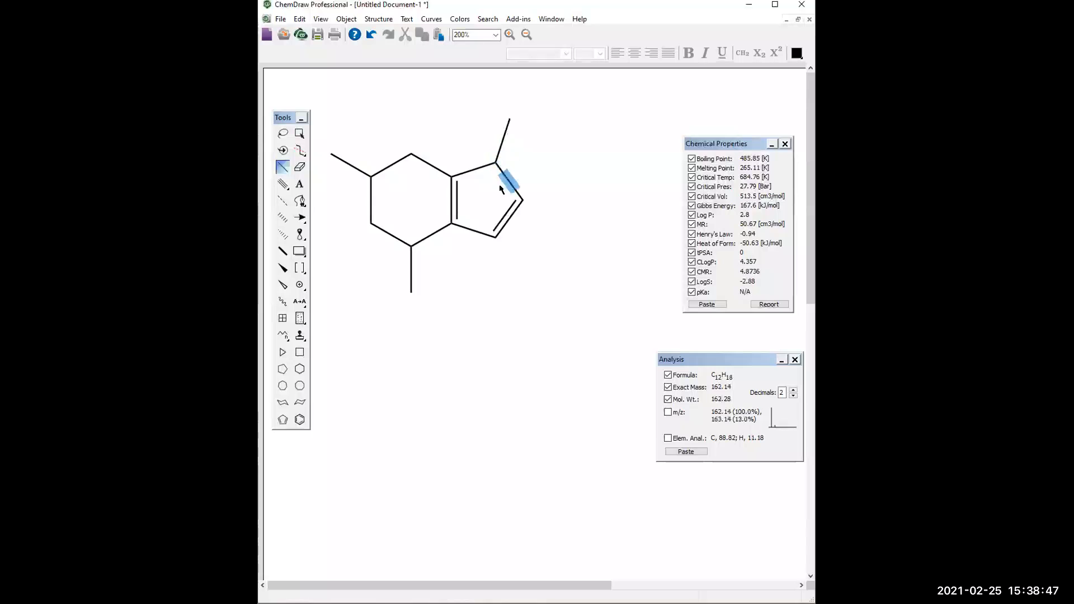
# Attach outward double bonds to the six-membered ring's top and lower-left atoms.
pyautogui.moveTo(283, 184); pyautogui.dragTo(300, 194)
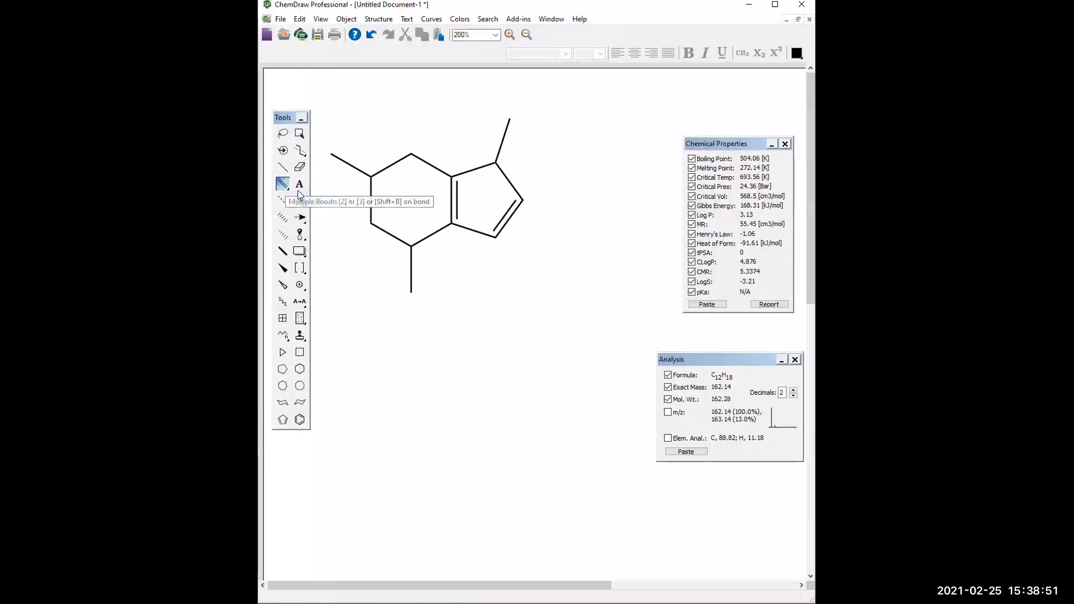
pyautogui.click(409, 153)
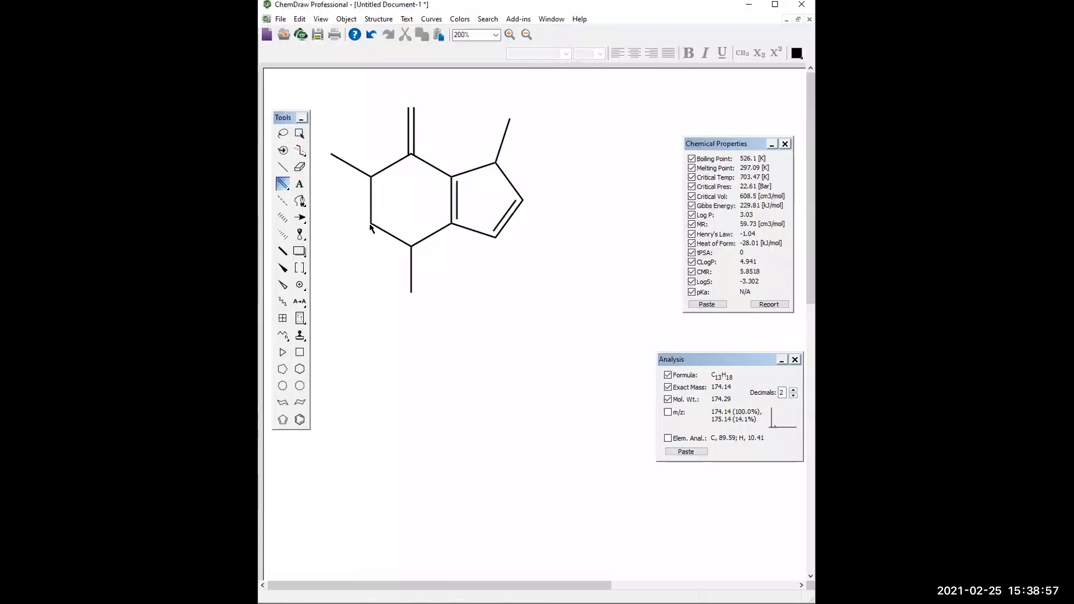
pyautogui.click(370, 225)
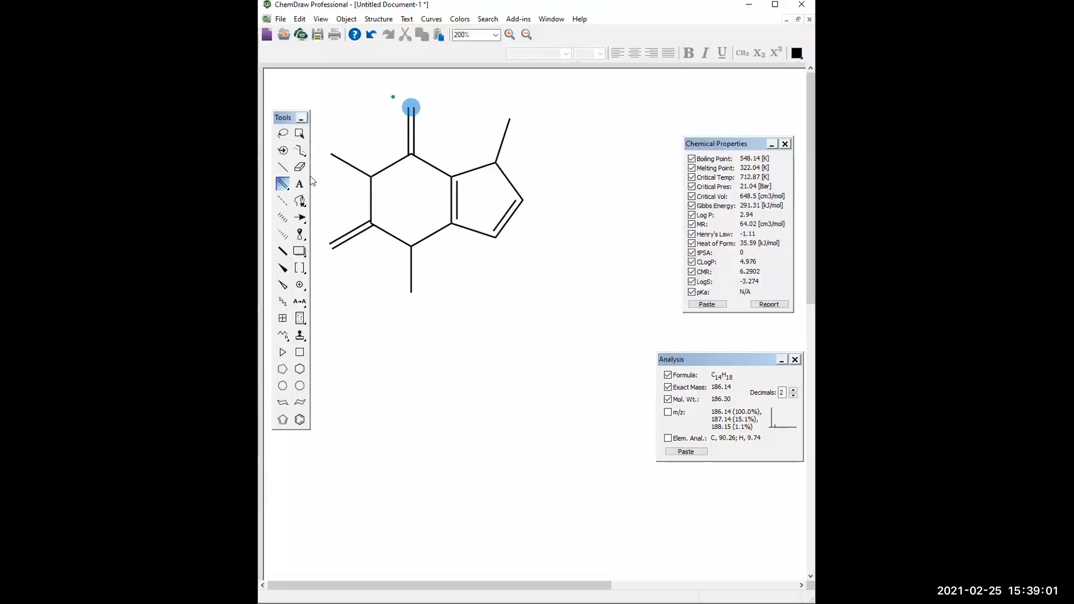
# Label the six-membered ring's upper-left and bottom atoms and the five-membered ring's upper atom as N.
pyautogui.click(299, 185)
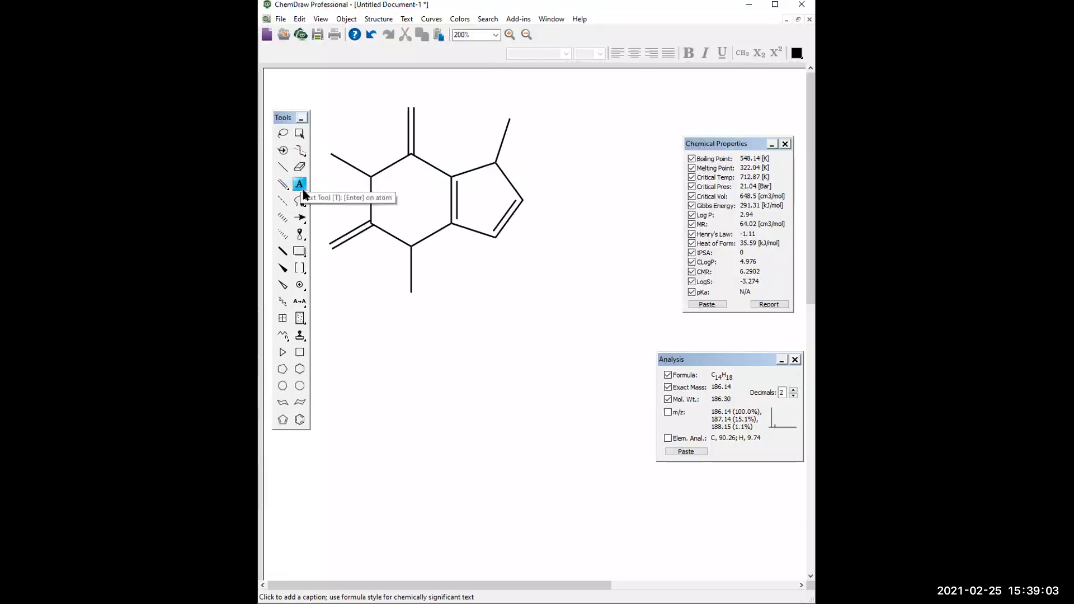
pyautogui.click(369, 176)
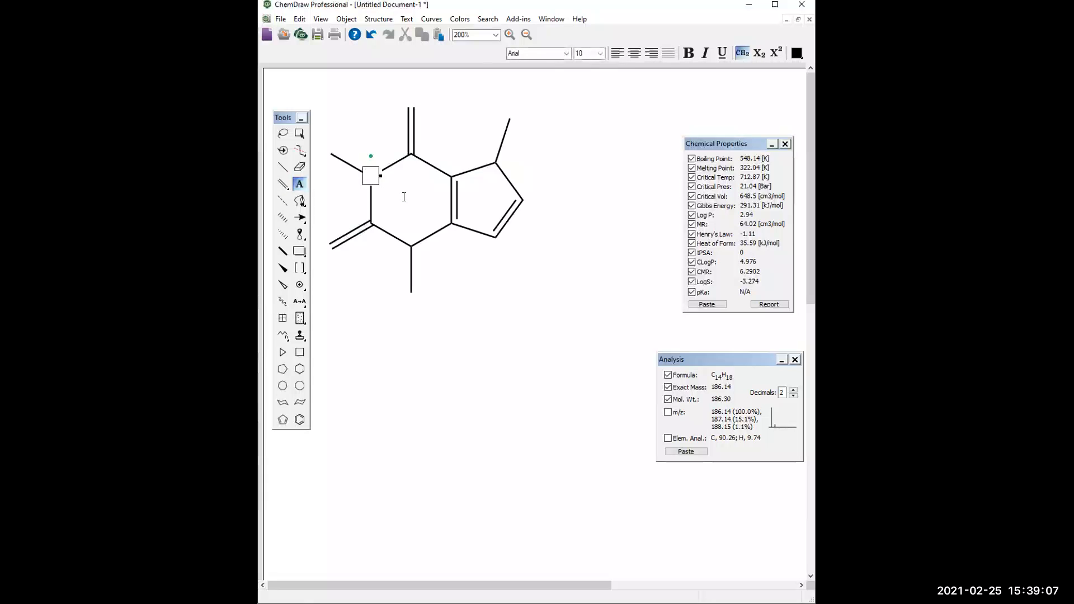
pyautogui.write('N')
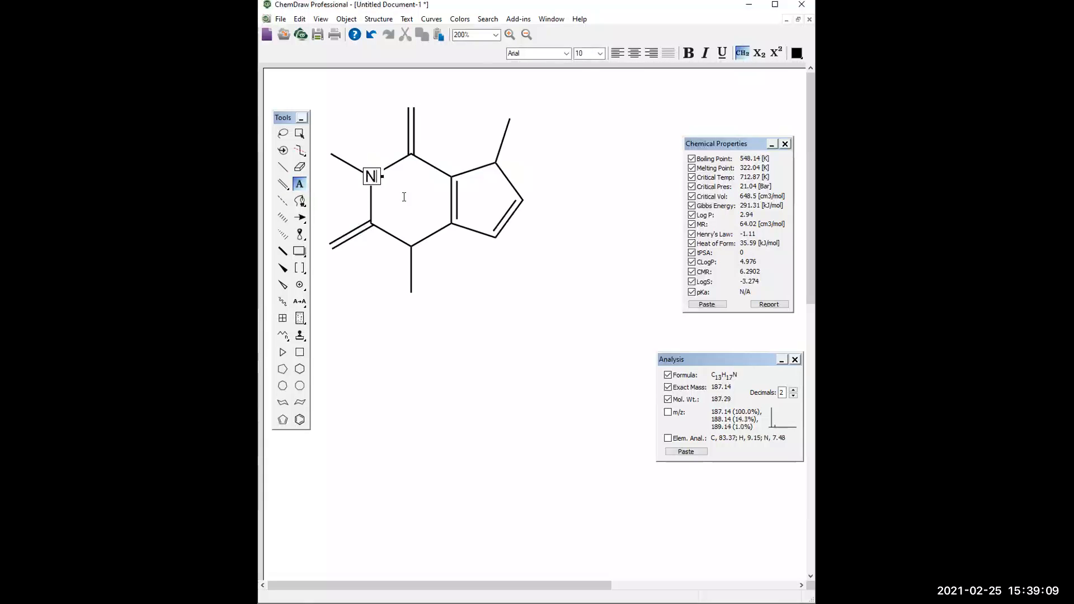
pyautogui.click(410, 247)
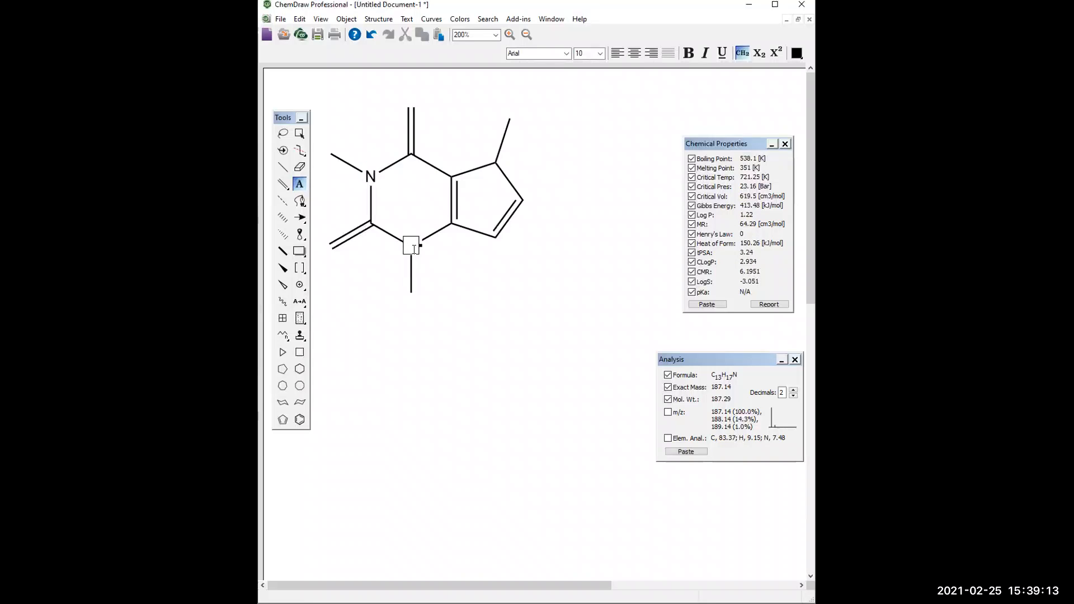
pyautogui.write('N')
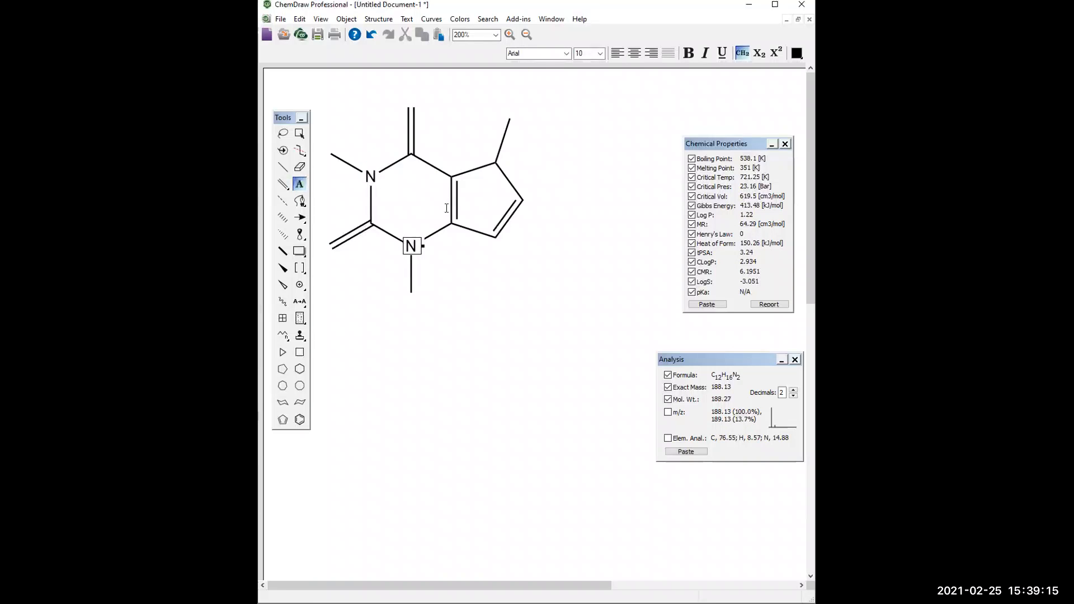
pyautogui.click(495, 182)
pyautogui.click(496, 163)
pyautogui.write('N')
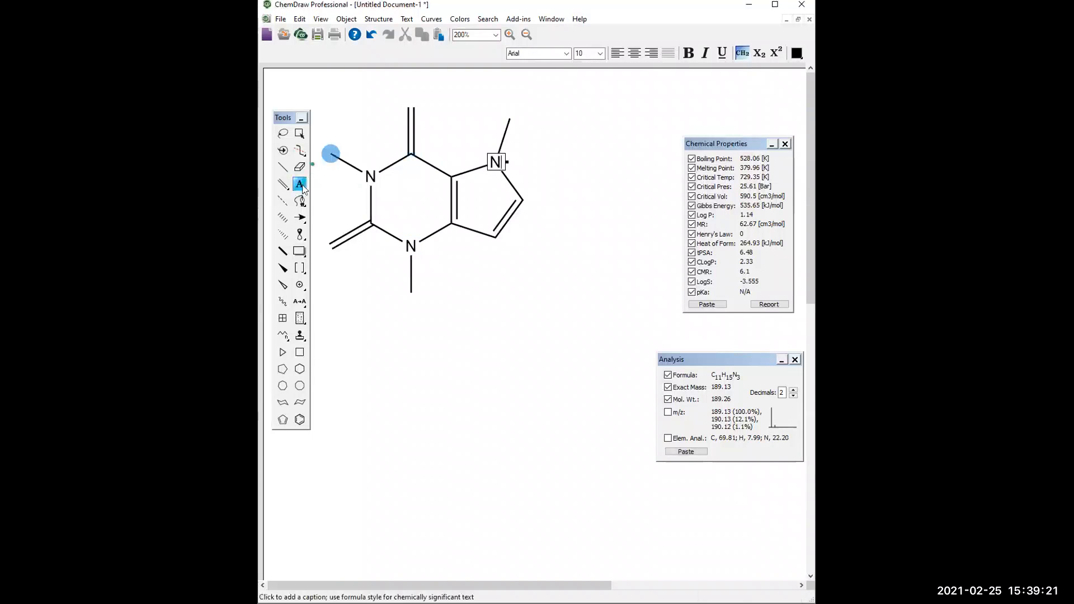
# Label the outer ends of both outward double bonds on the six-membered ring as O.
pyautogui.click(408, 108)
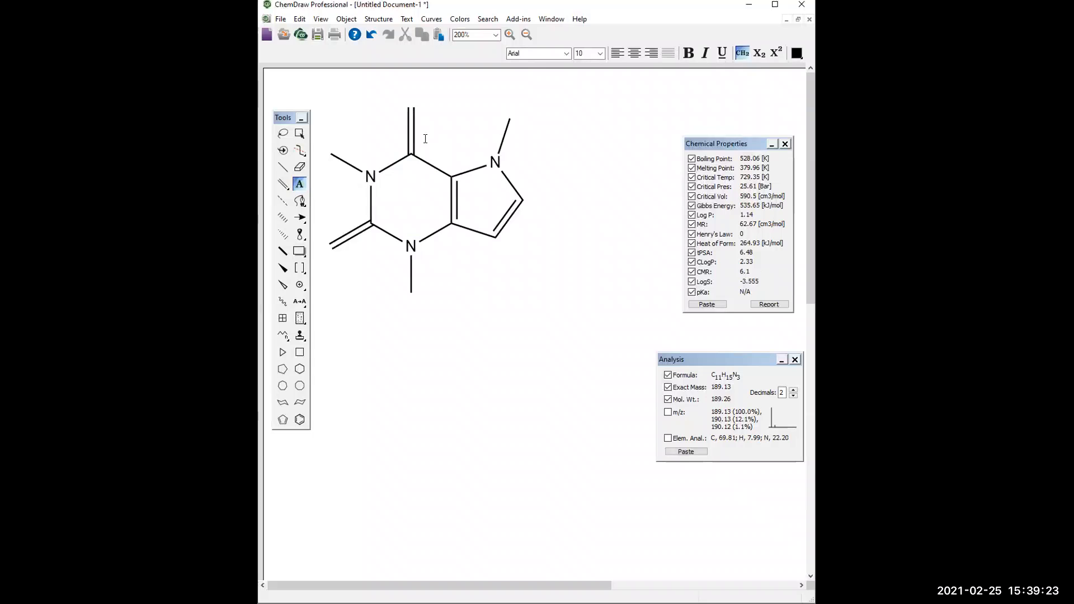
pyautogui.write('O')
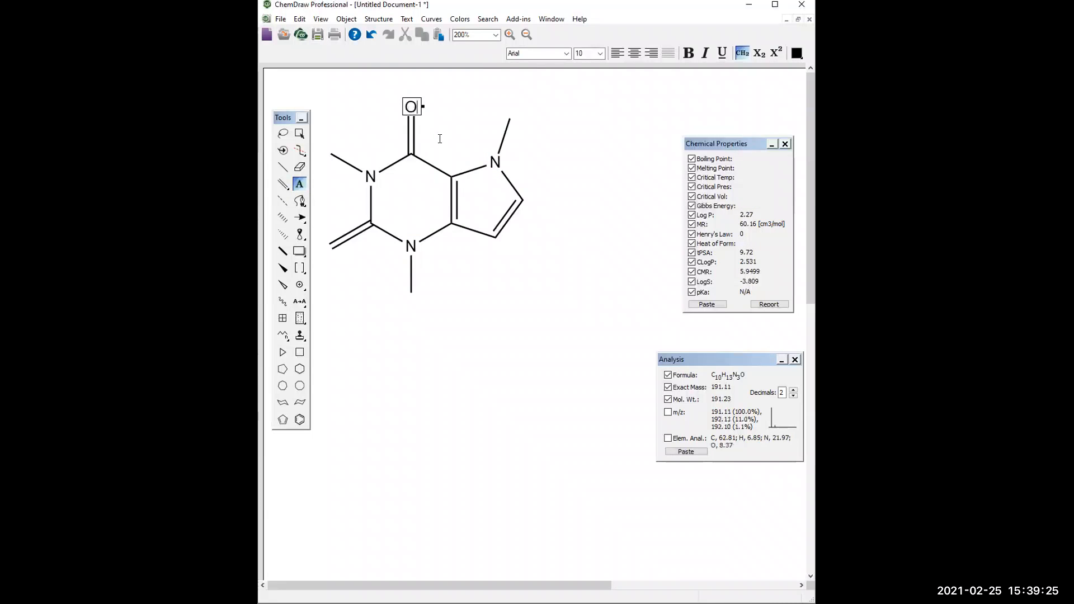
pyautogui.click(368, 281)
pyautogui.click(336, 246)
pyautogui.write('O')
pyautogui.click(590, 117)
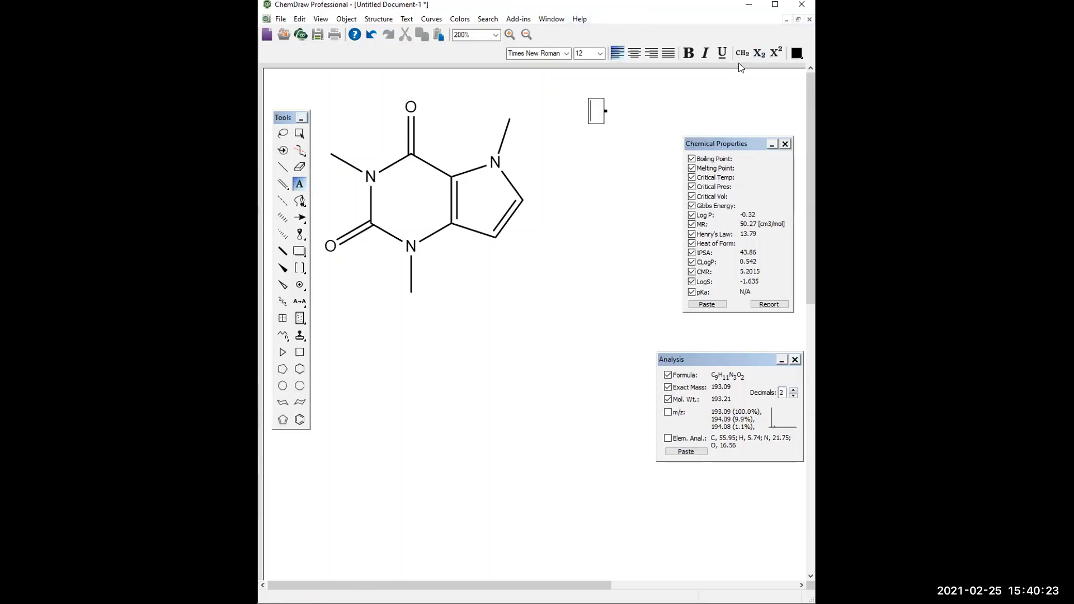
# Make the O label above the six-membered ring bold and leave that label selected.
pyautogui.click(410, 104)
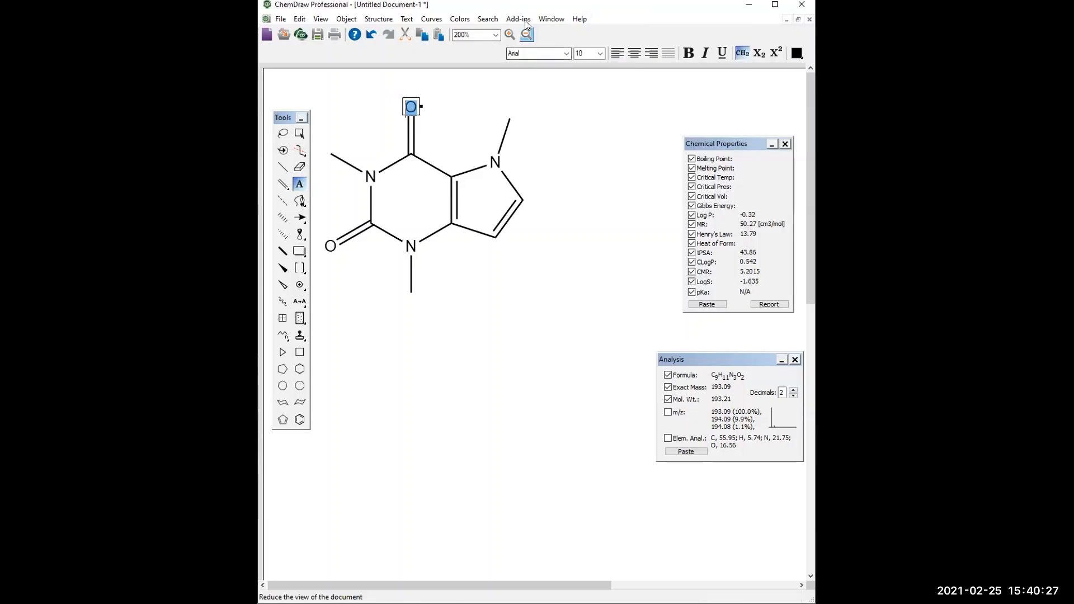
pyautogui.click(408, 21)
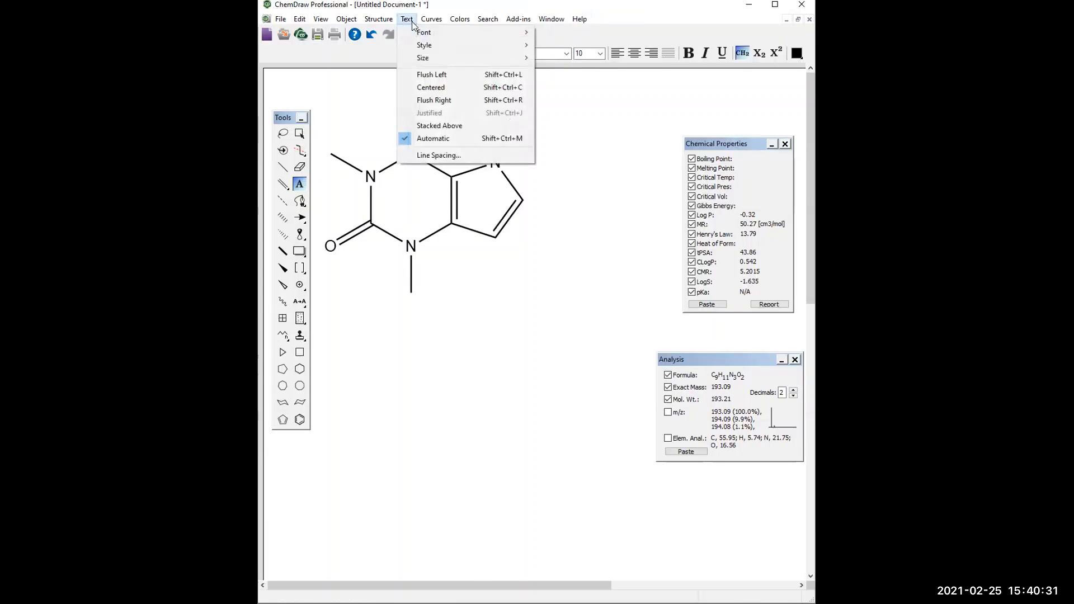
pyautogui.moveTo(417, 31)
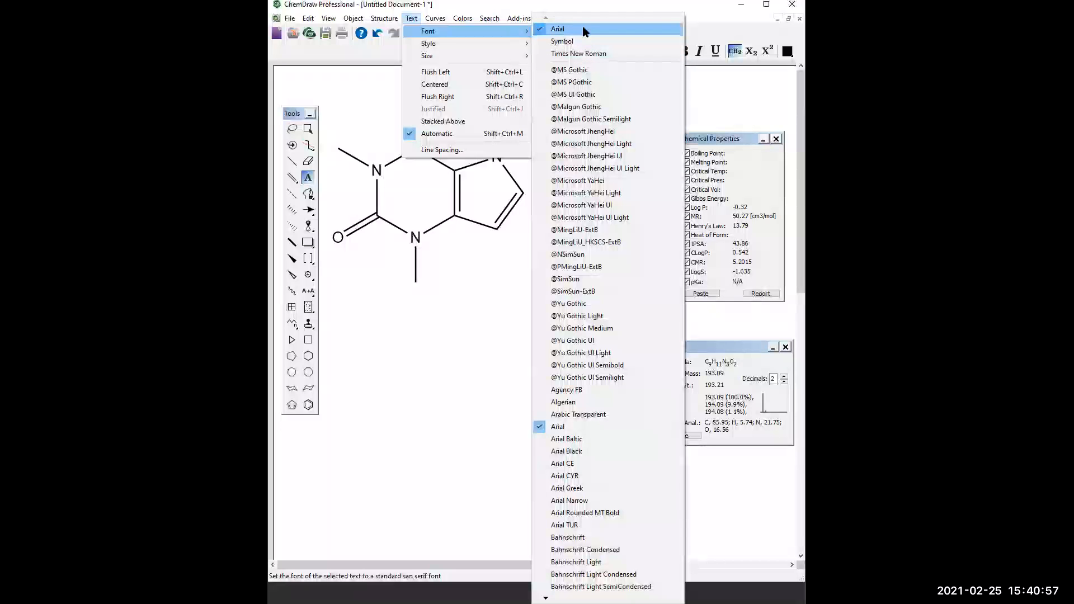
pyautogui.moveTo(508, 50)
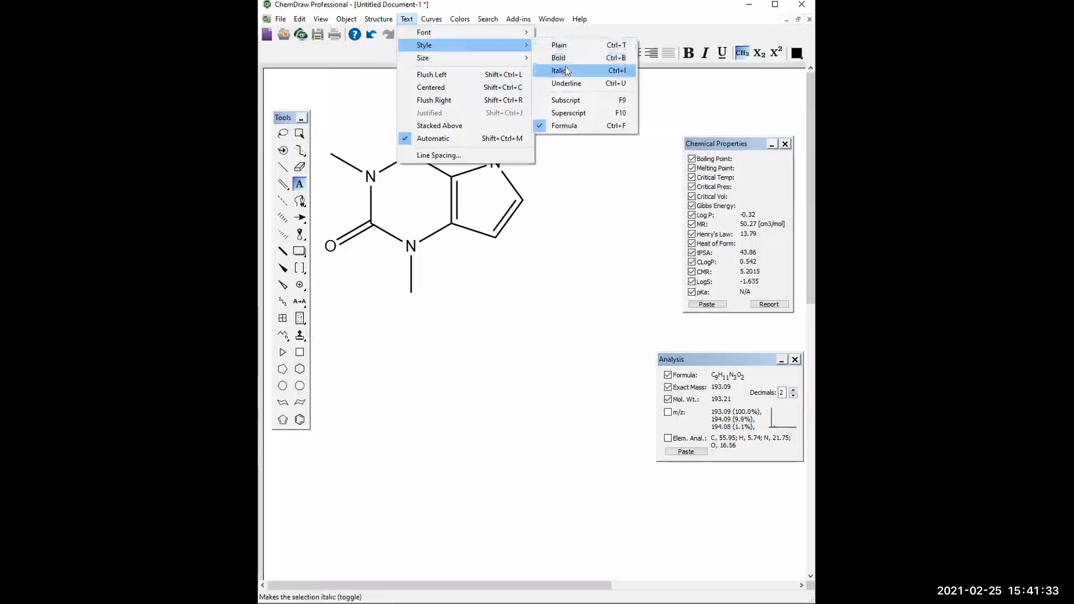
pyautogui.click(567, 58)
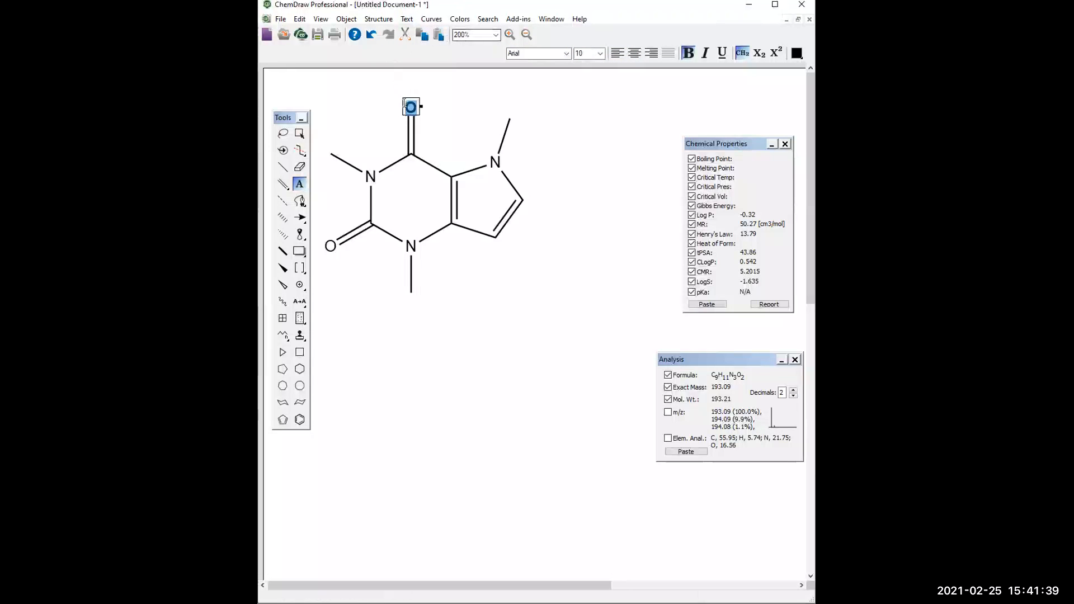
pyautogui.click(433, 113)
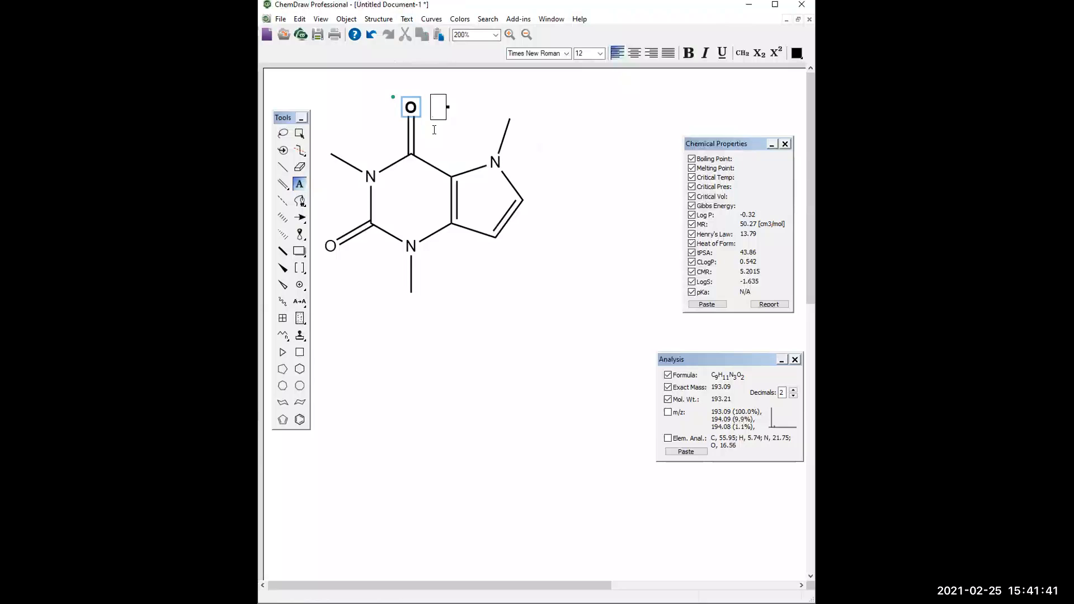
pyautogui.click(411, 107)
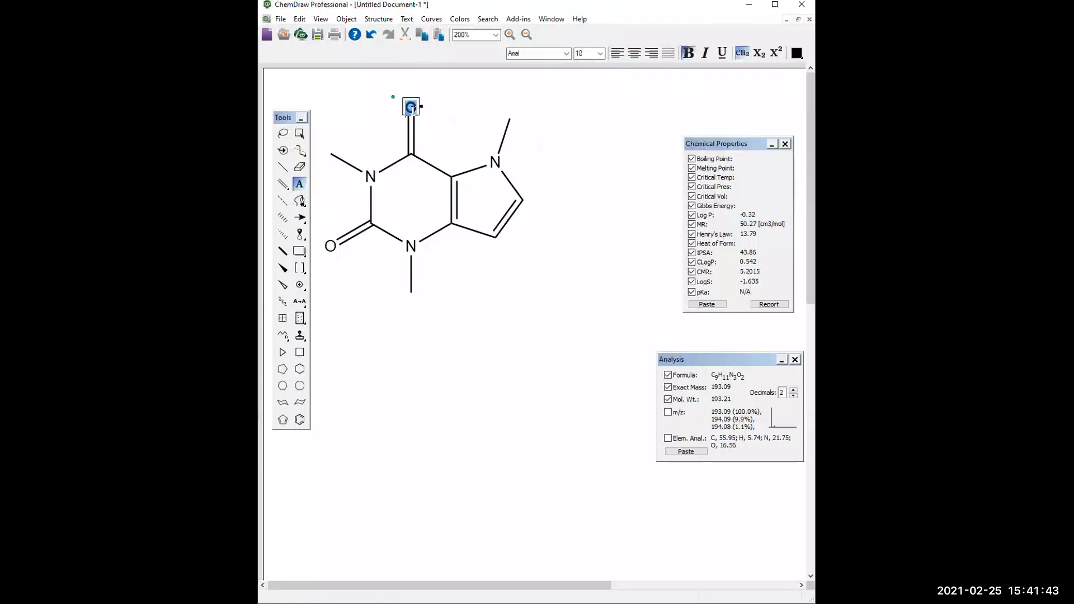
pyautogui.click(460, 20)
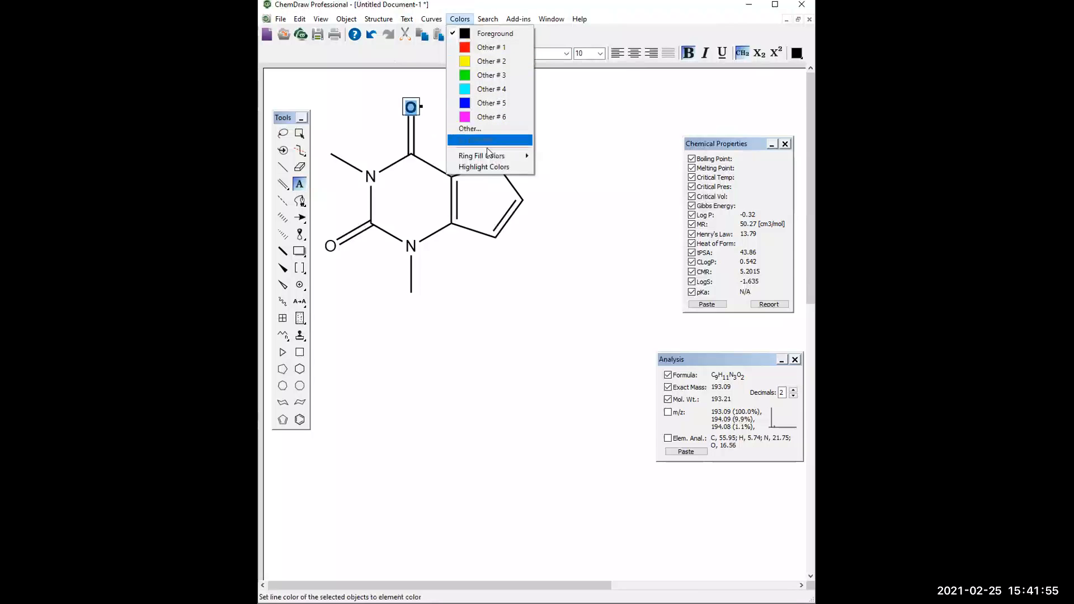
pyautogui.moveTo(487, 157)
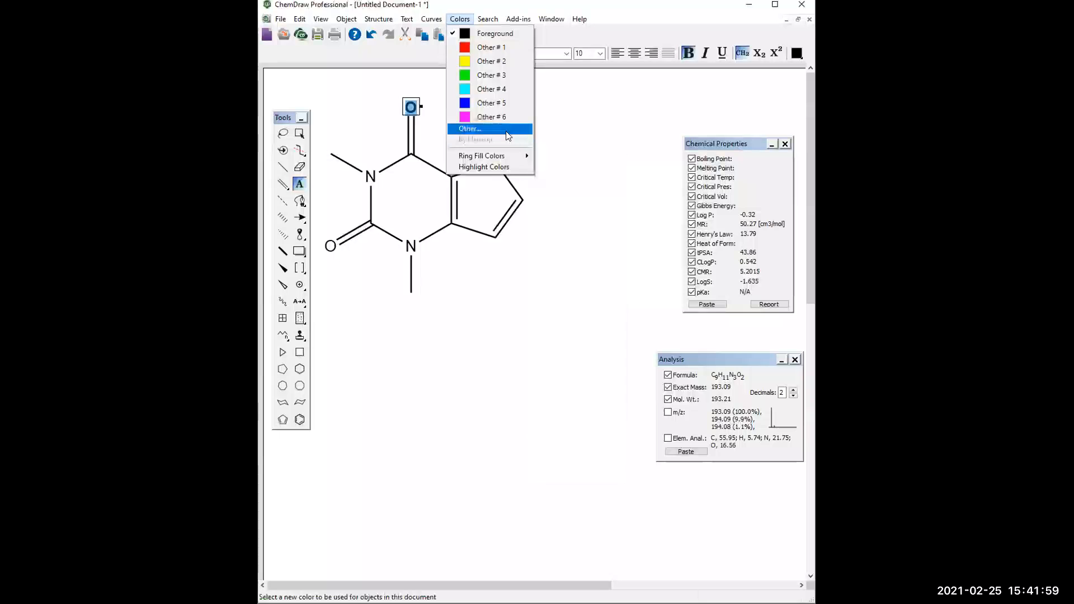
pyautogui.click(506, 132)
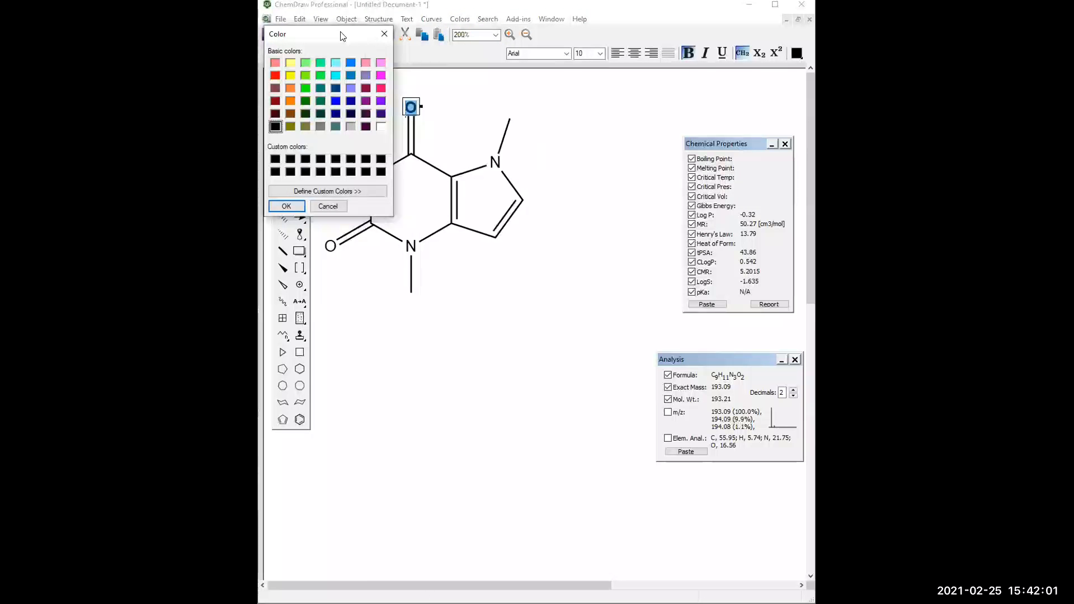
pyautogui.moveTo(346, 38); pyautogui.dragTo(535, 264)
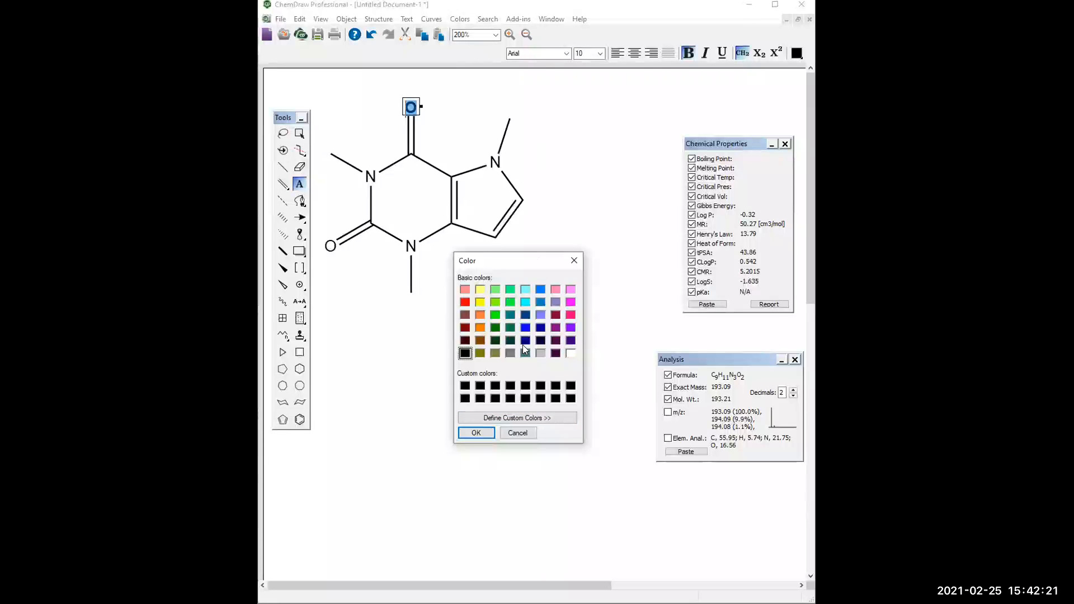
pyautogui.click(526, 419)
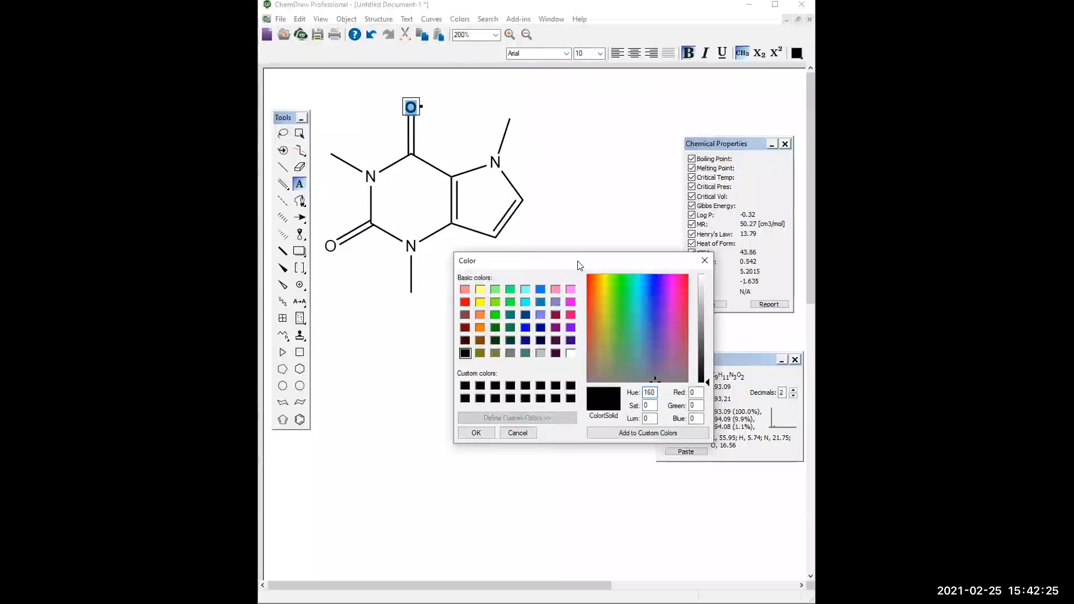
pyautogui.moveTo(582, 260); pyautogui.dragTo(481, 227)
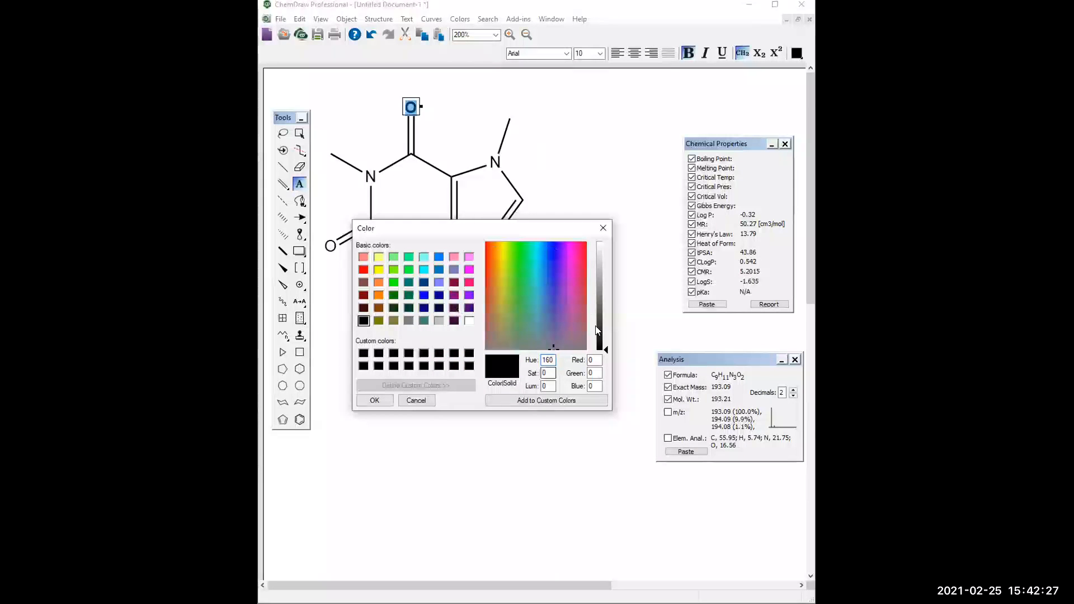
pyautogui.click(569, 285)
pyautogui.click(567, 317)
pyautogui.click(531, 294)
pyautogui.click(505, 289)
pyautogui.click(595, 360)
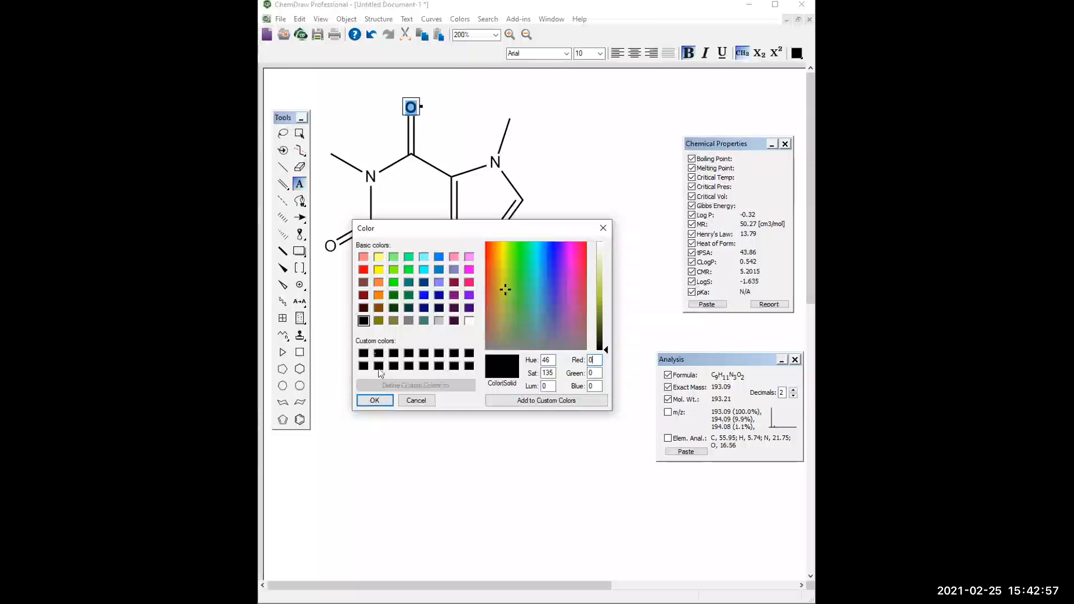
pyautogui.click(417, 400)
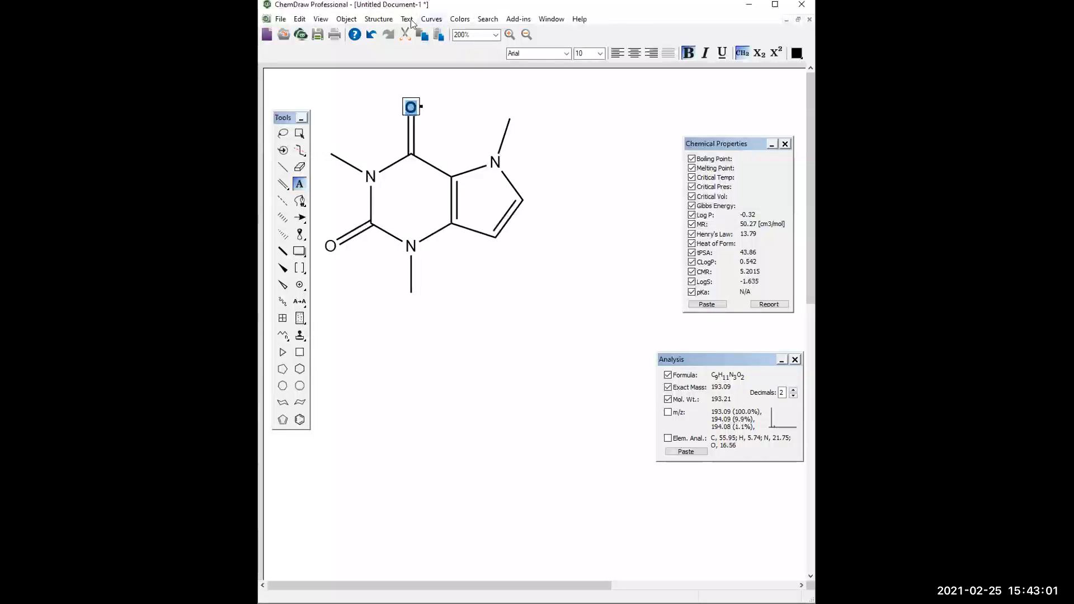
# Color both O labels on the six-membered ring red, using Other # 1.
pyautogui.click(463, 20)
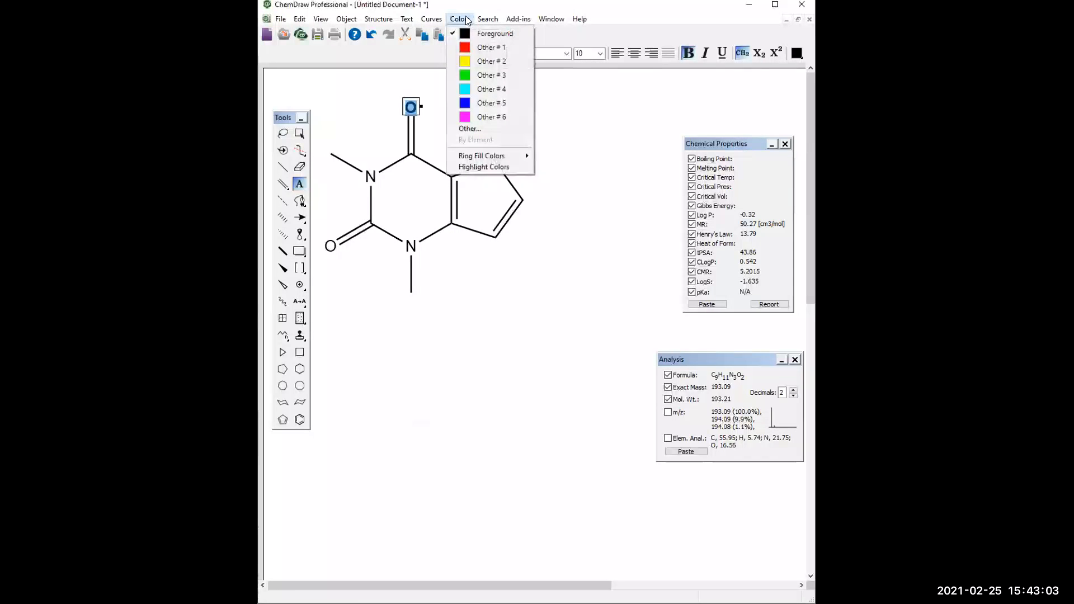
pyautogui.click(494, 47)
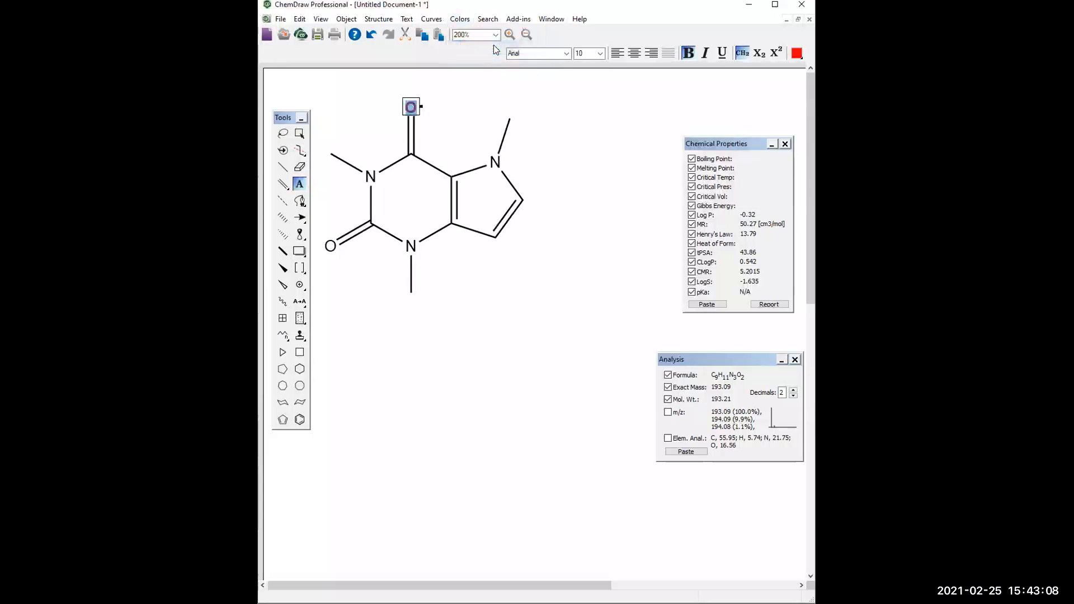
pyautogui.click(495, 163)
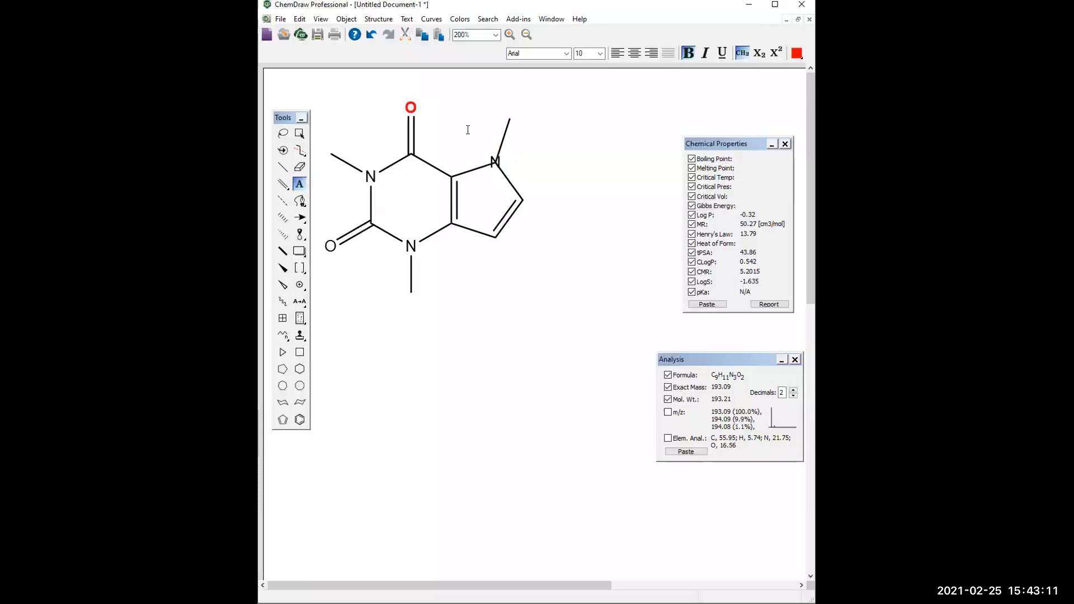
pyautogui.click(331, 245)
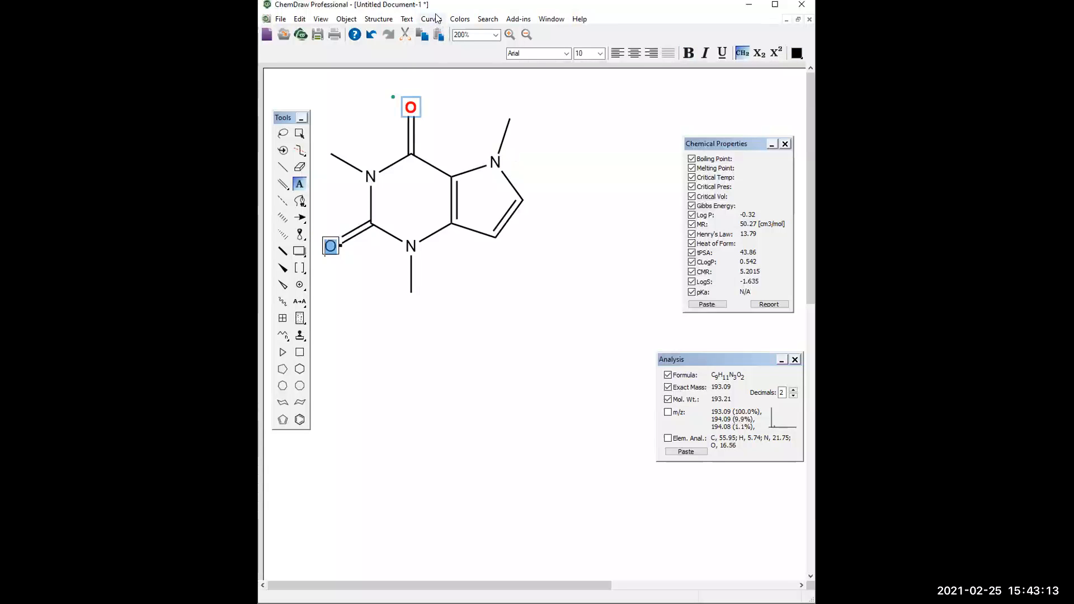
pyautogui.click(460, 19)
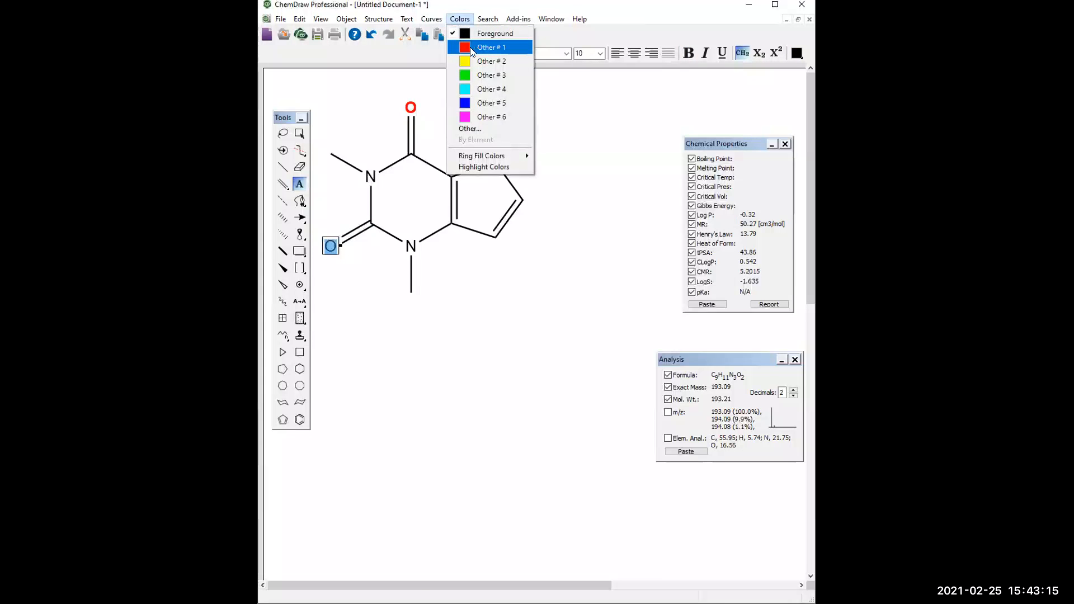
pyautogui.click(471, 48)
# Color all three N labels blue: the six-membered ring's bottom and upper-left ones and the five-membered ring's upper one.
pyautogui.click(412, 246)
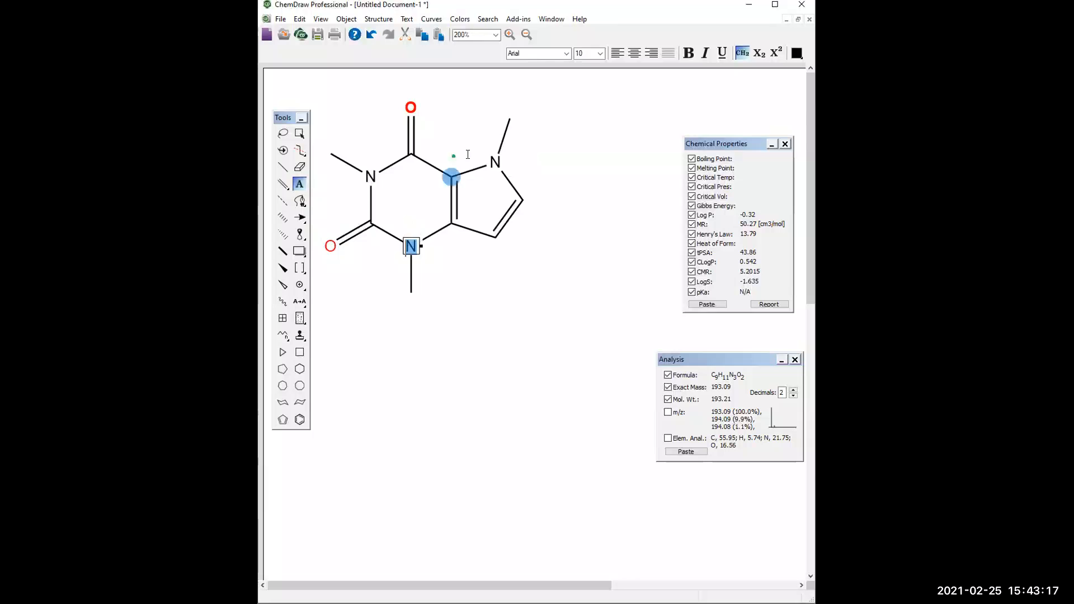
pyautogui.click(460, 19)
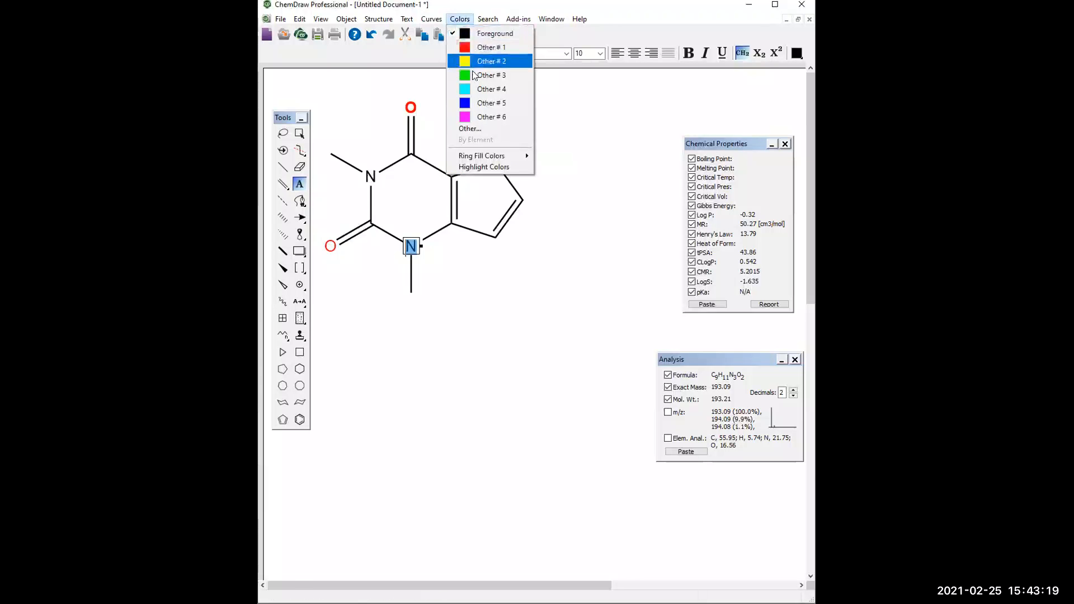
pyautogui.click(480, 104)
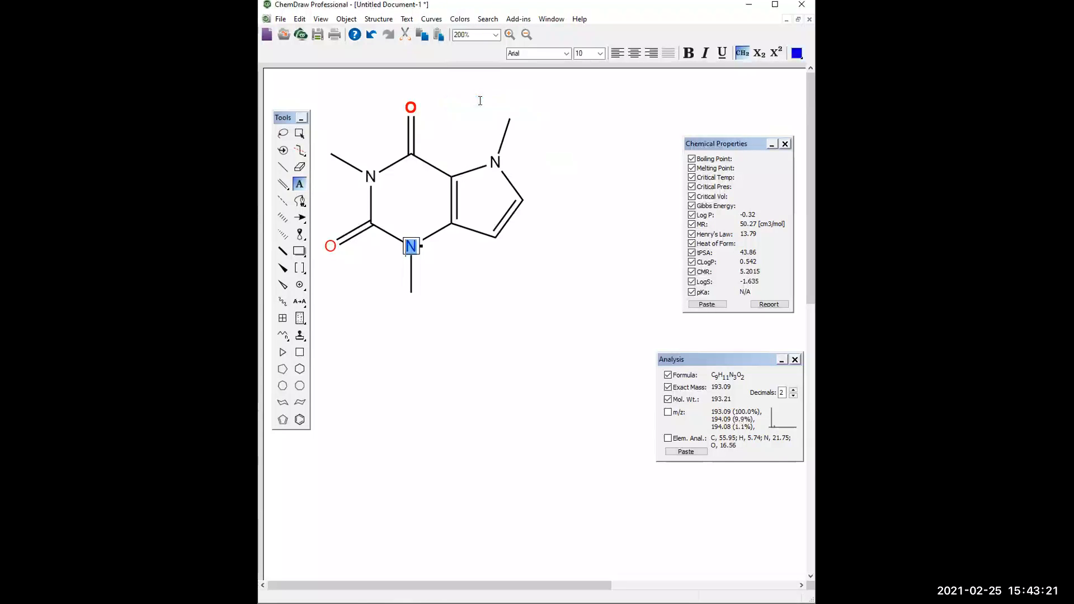
pyautogui.click(495, 162)
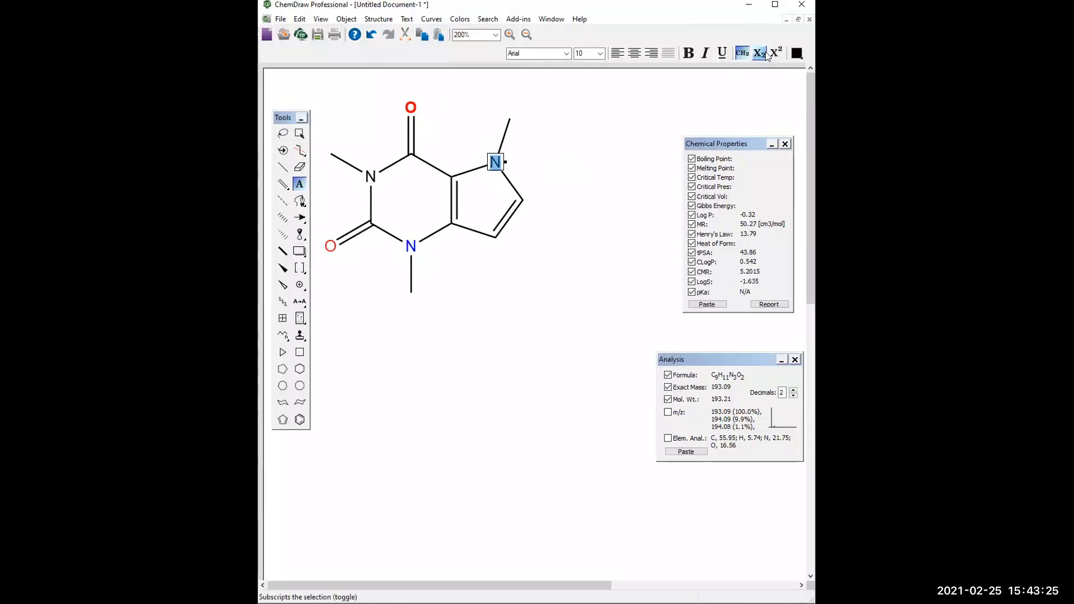
pyautogui.click(802, 60)
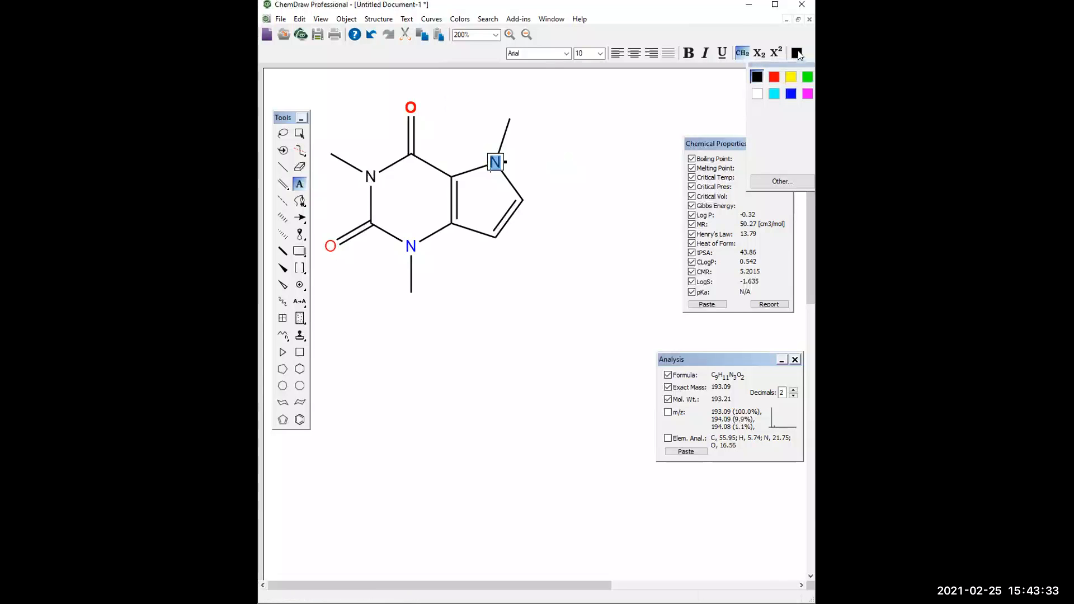
pyautogui.click(791, 94)
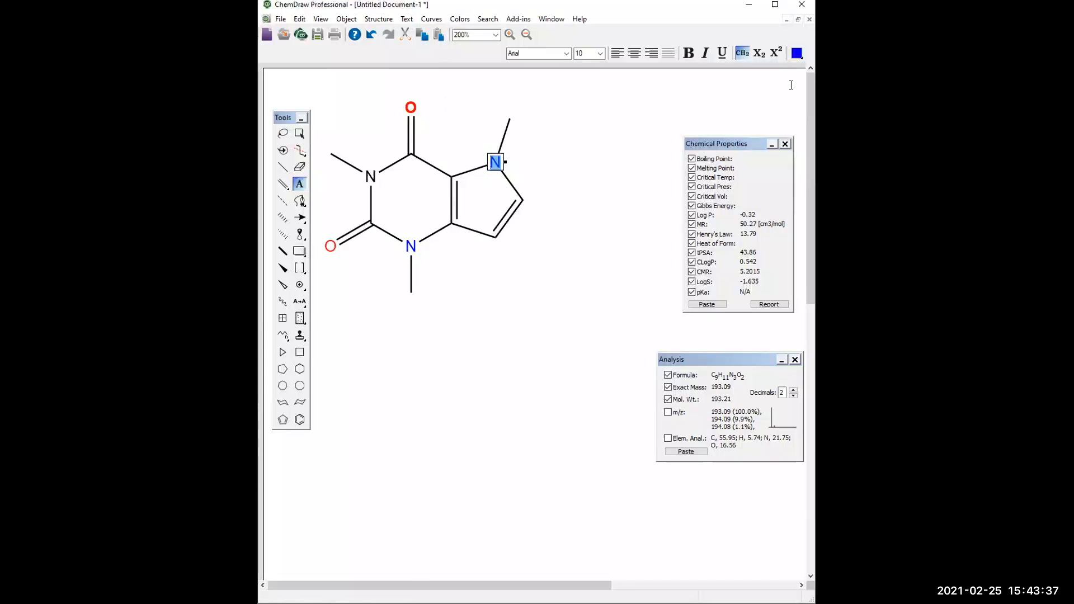
pyautogui.click(375, 176)
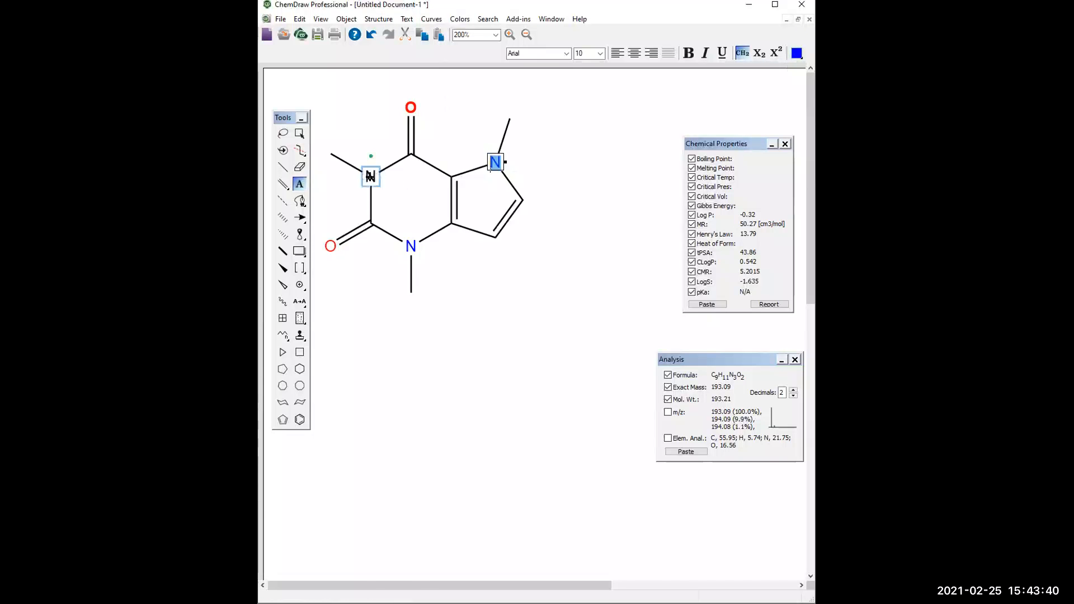
pyautogui.click(798, 54)
pyautogui.click(790, 90)
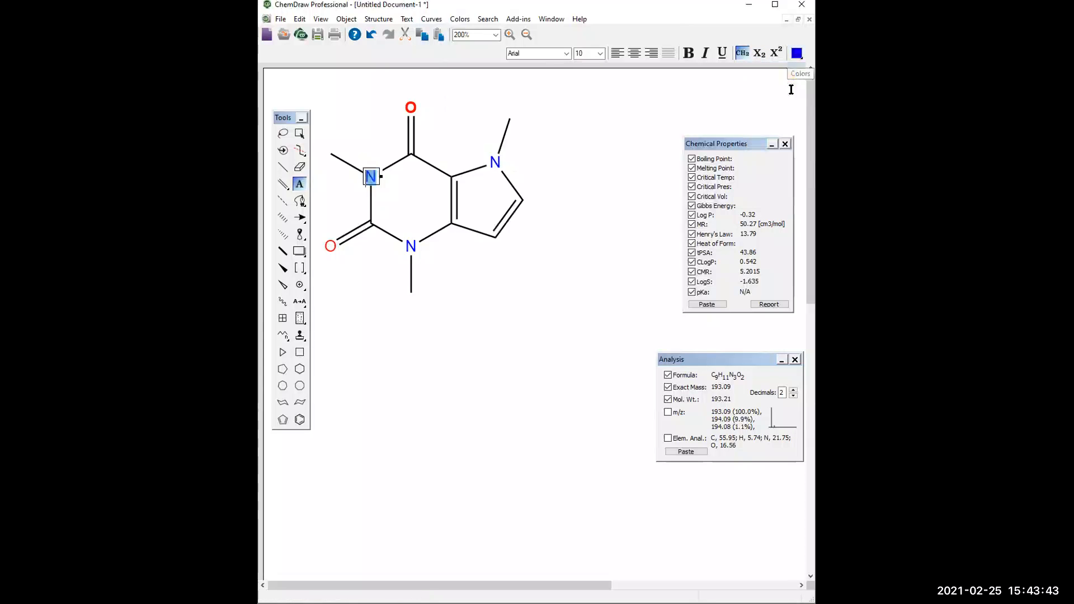
# Make the three blue N labels and the lower-left red O label bold.
pyautogui.click(689, 54)
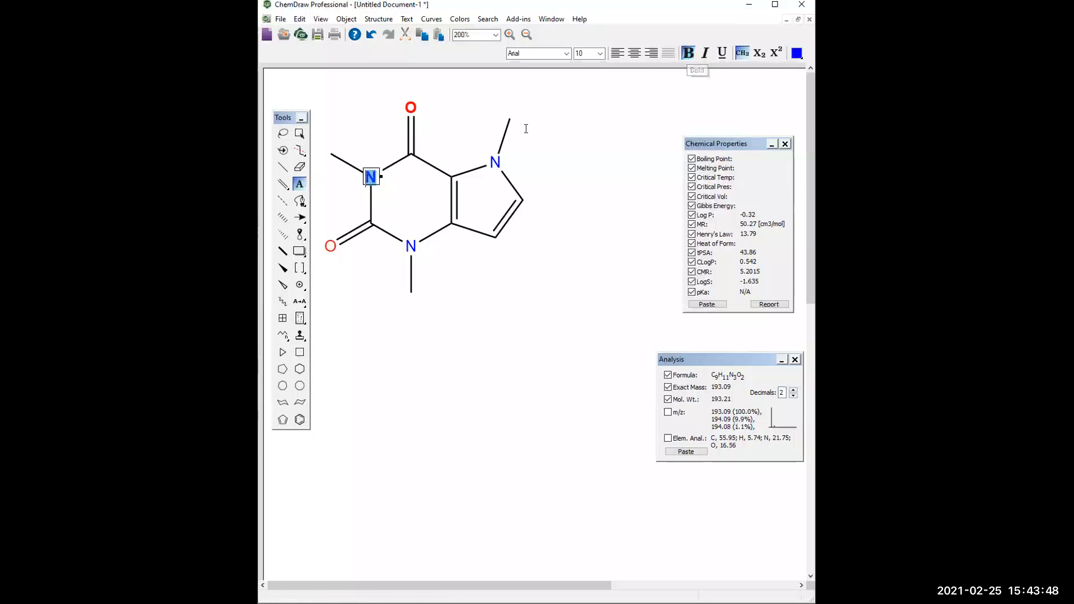
pyautogui.click(495, 162)
pyautogui.click(688, 54)
pyautogui.click(412, 246)
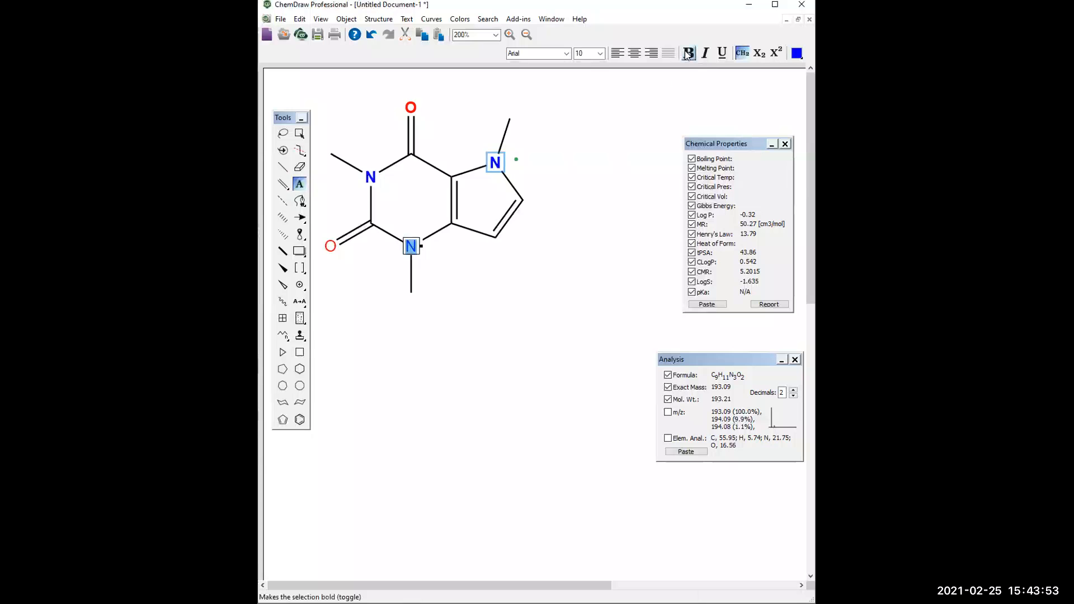
pyautogui.click(330, 246)
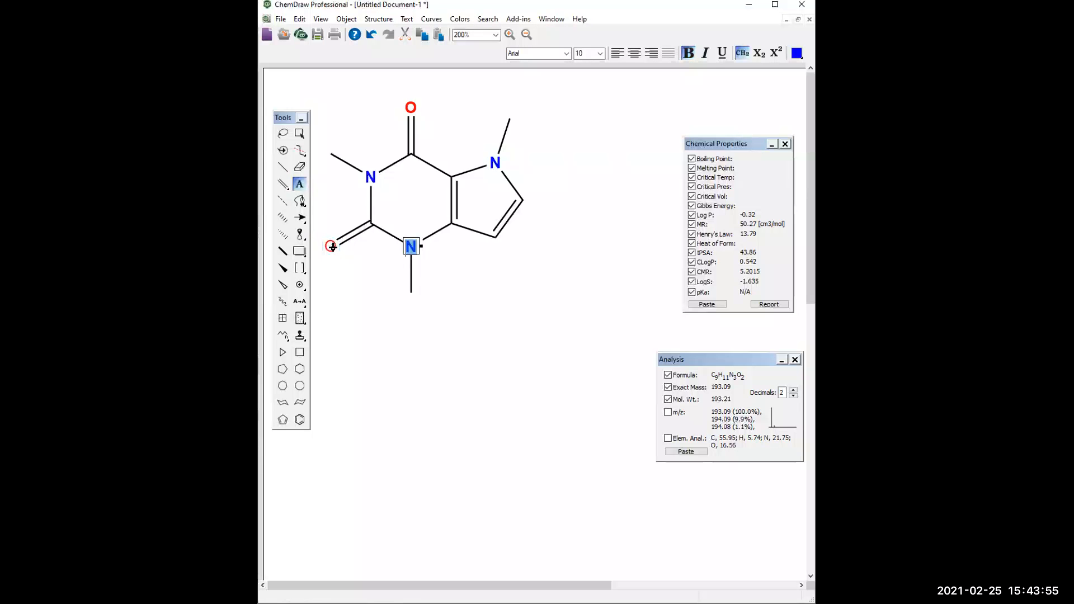
pyautogui.click(692, 49)
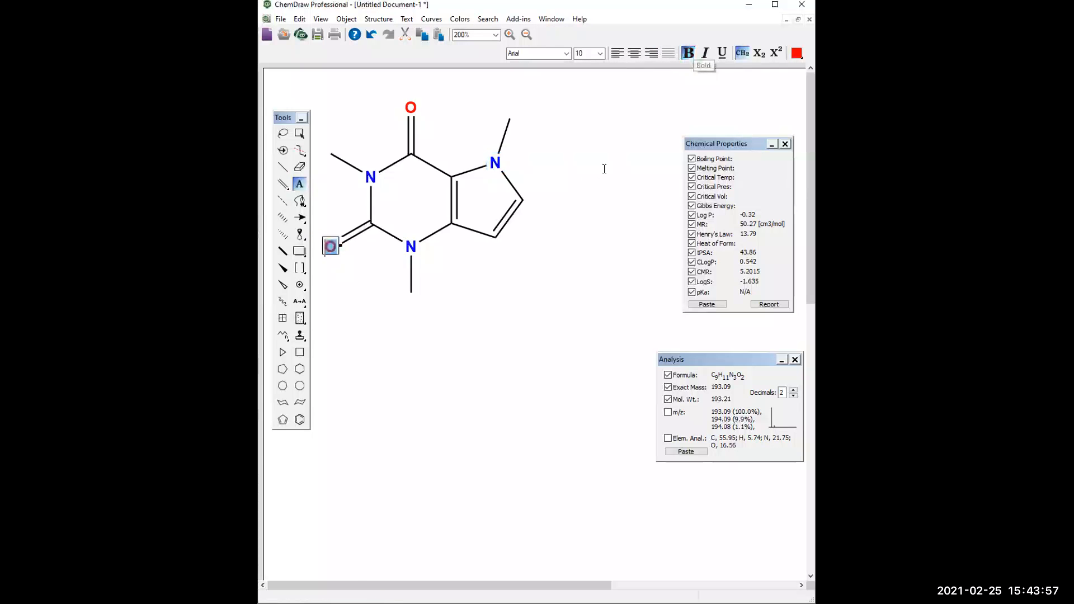
pyautogui.click(557, 179)
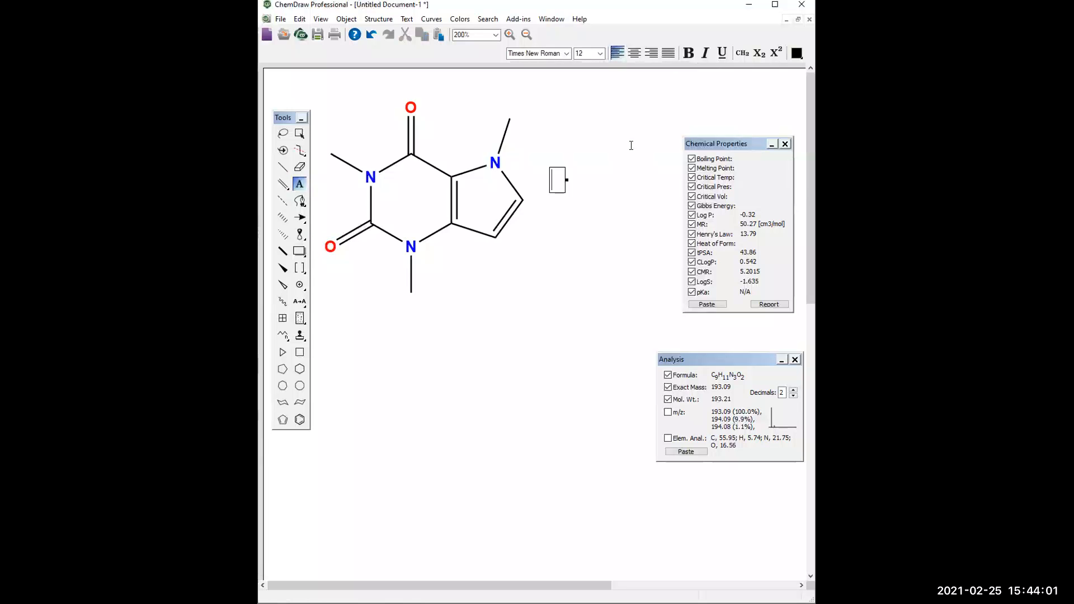
# Label the five-membered ring's bottom atom as N.
pyautogui.click(494, 235)
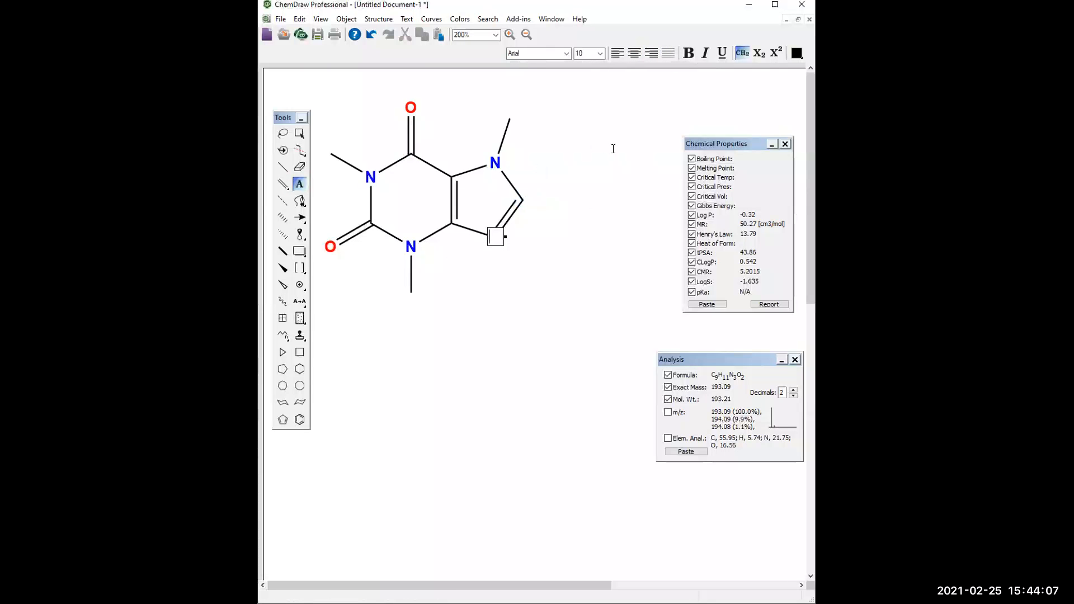
pyautogui.write('N')
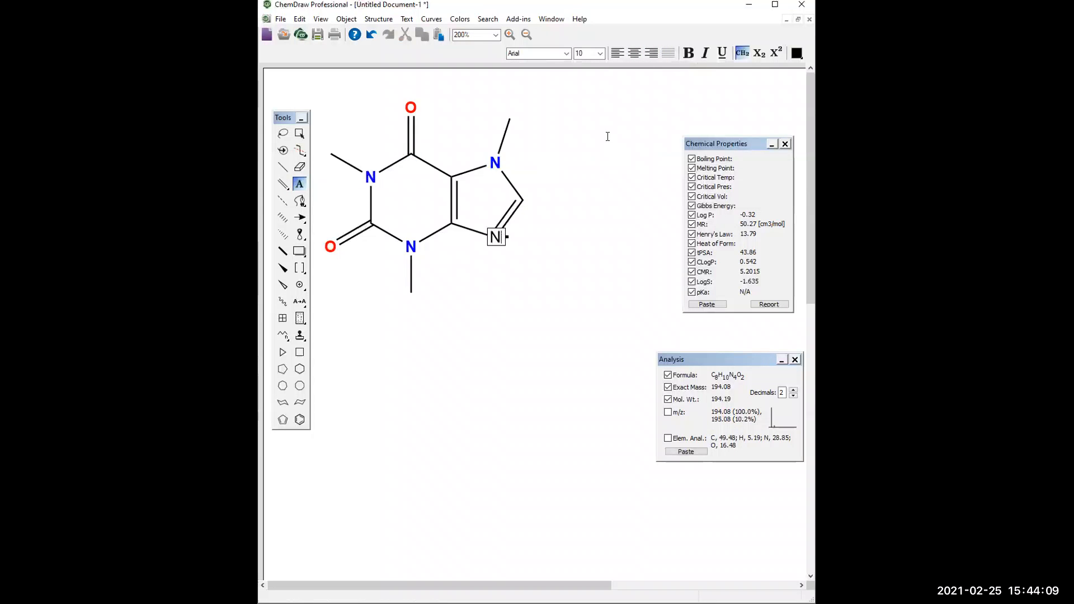
# Make the five-membered ring's bottom N label bold and blue.
pyautogui.click(581, 233)
pyautogui.click(497, 238)
pyautogui.click(689, 53)
pyautogui.click(798, 58)
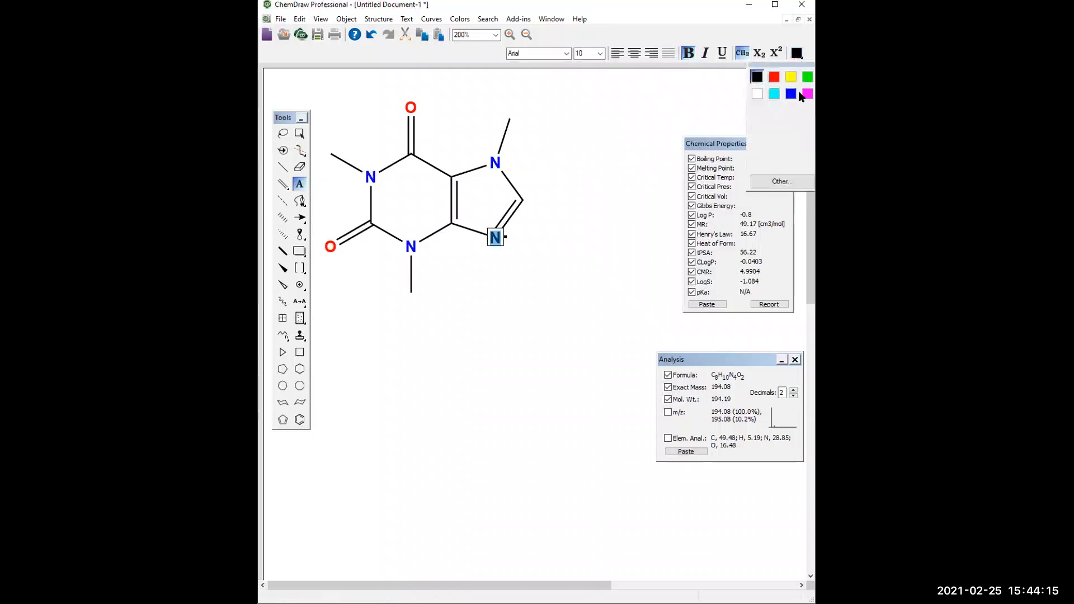
pyautogui.click(793, 96)
pyautogui.click(599, 231)
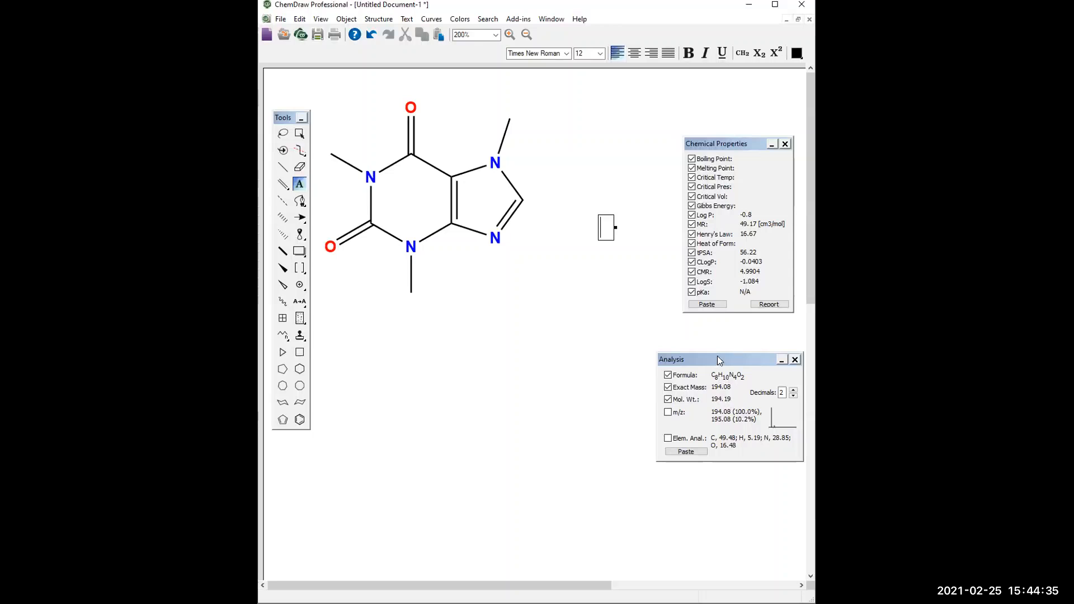
# Move the Chemical Properties and Analysis windows higher, and include m/z and elemental analysis in the Analysis results.
pyautogui.moveTo(699, 359); pyautogui.dragTo(687, 337)
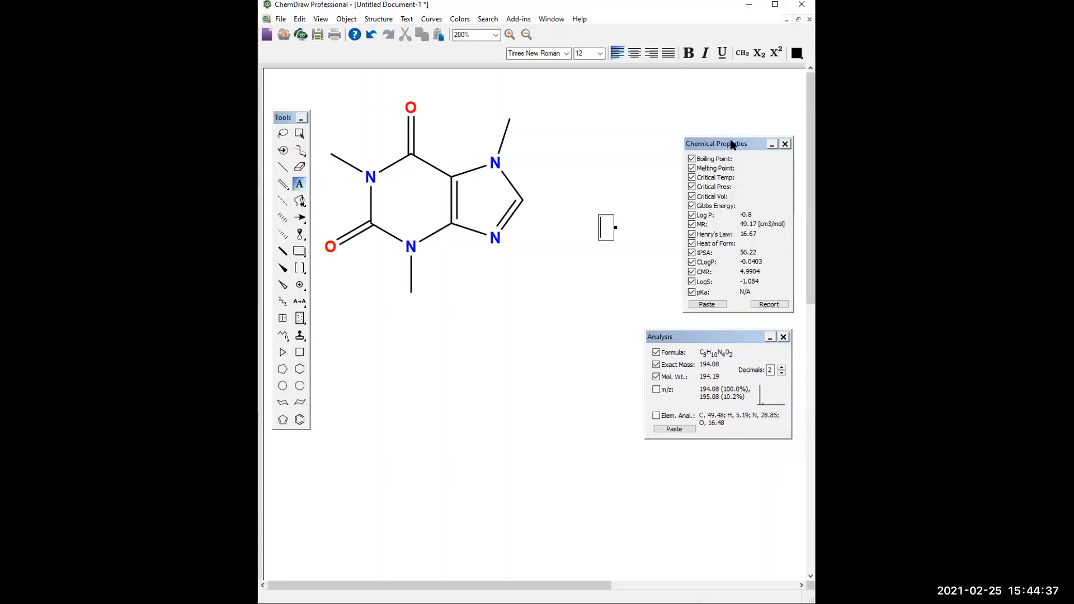
pyautogui.moveTo(723, 144); pyautogui.dragTo(712, 99)
pyautogui.moveTo(709, 339); pyautogui.dragTo(693, 293)
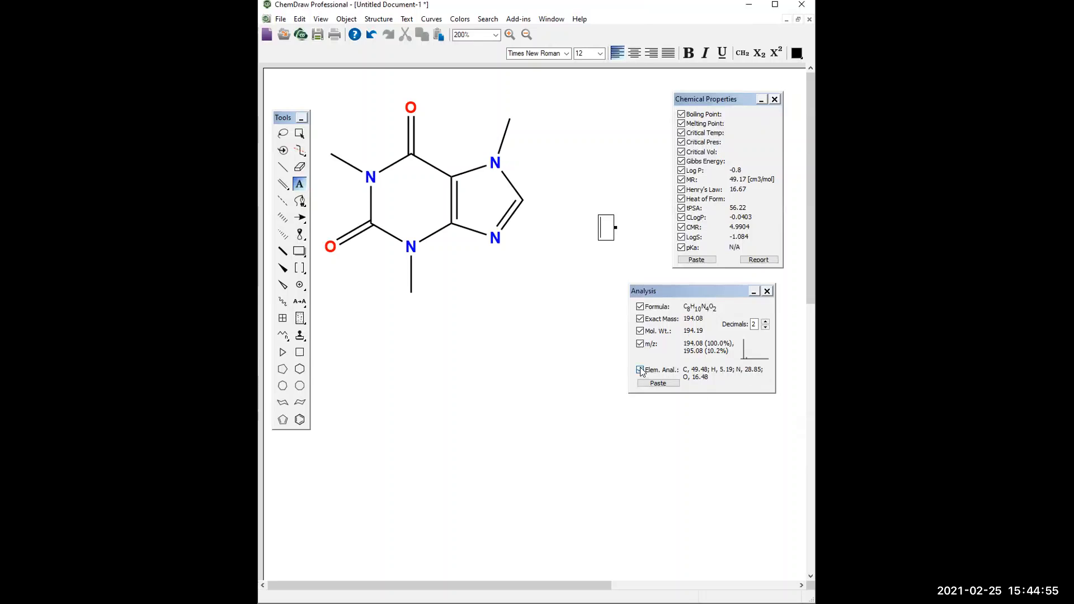
# Paste the analysis data, including m/z and elemental analysis, beneath the caffeine structure as a caption and dock the Tools palette beside the page.
pyautogui.click(657, 383)
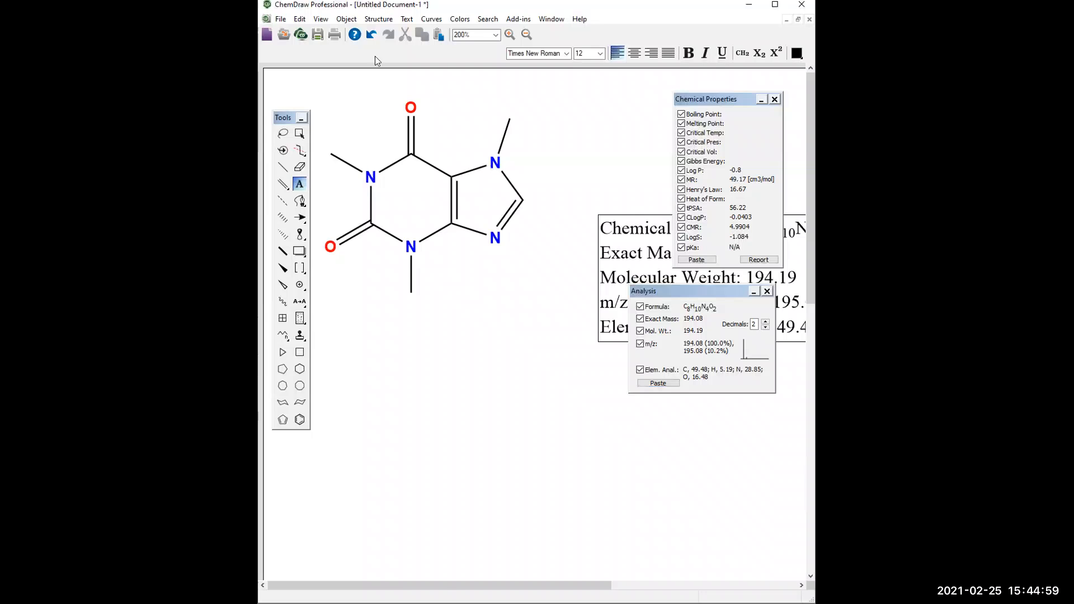
pyautogui.click(370, 34)
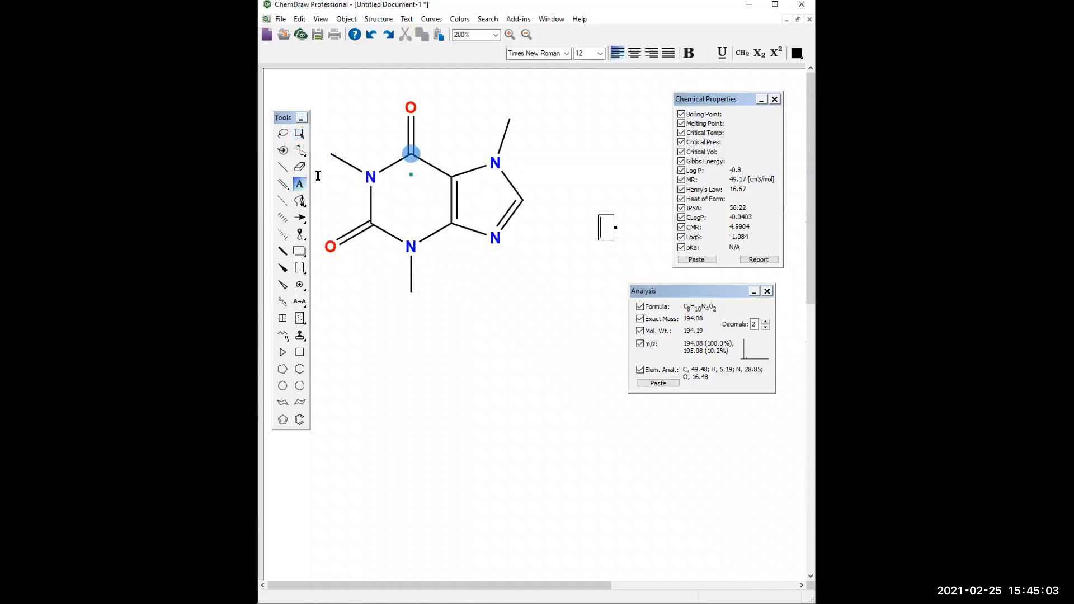
pyautogui.doubleClick(283, 134)
pyautogui.click(570, 173)
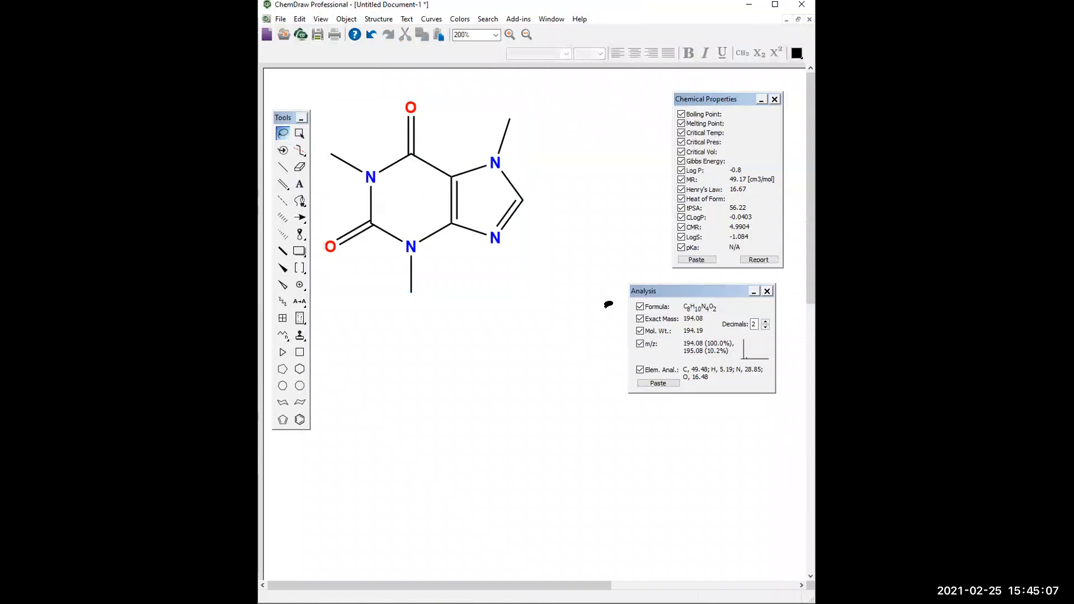
pyautogui.click(658, 384)
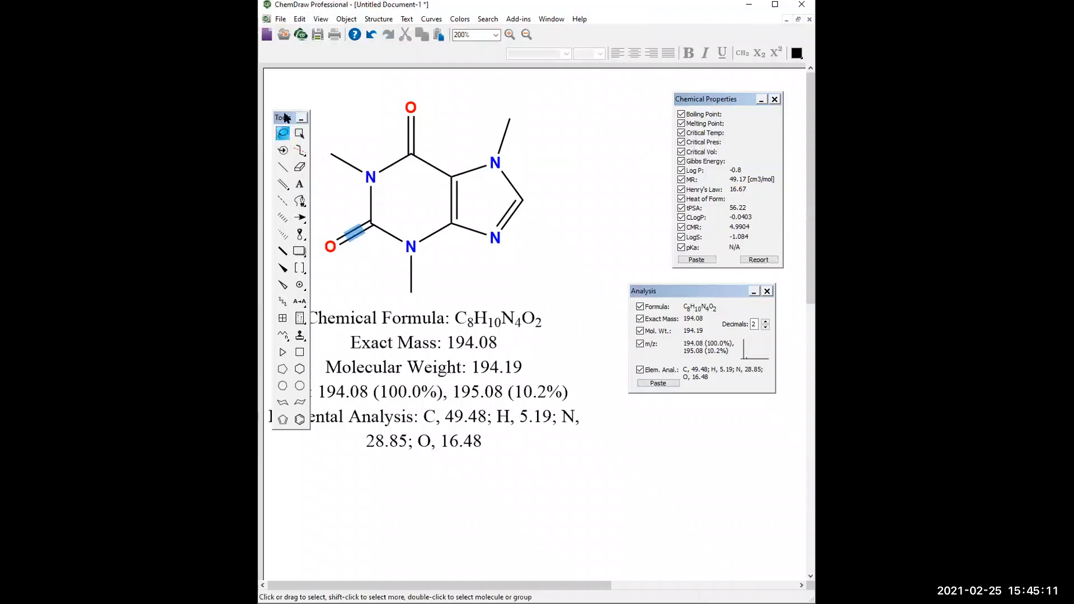
pyautogui.moveTo(282, 117); pyautogui.dragTo(263, 112)
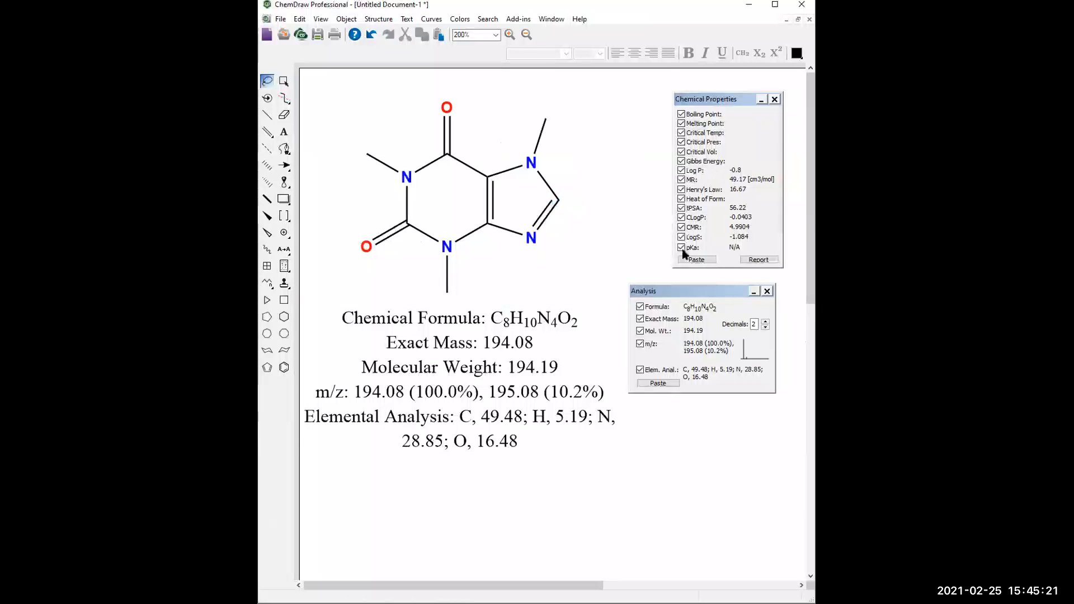
# Request the Chemical Properties report for caffeine and maximize the program window.
pyautogui.click(758, 260)
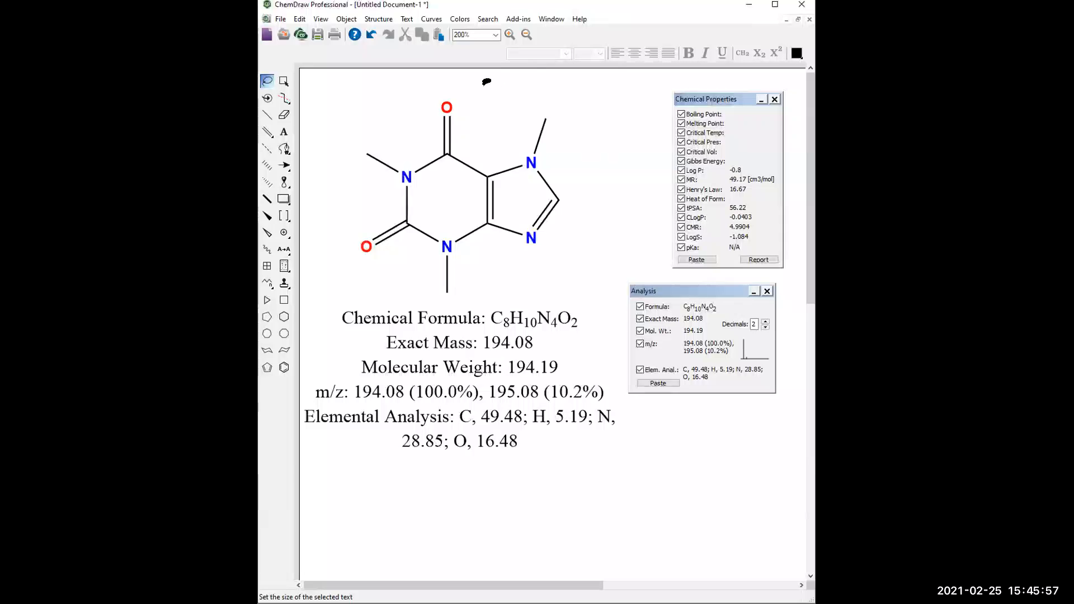
pyautogui.click(344, 20)
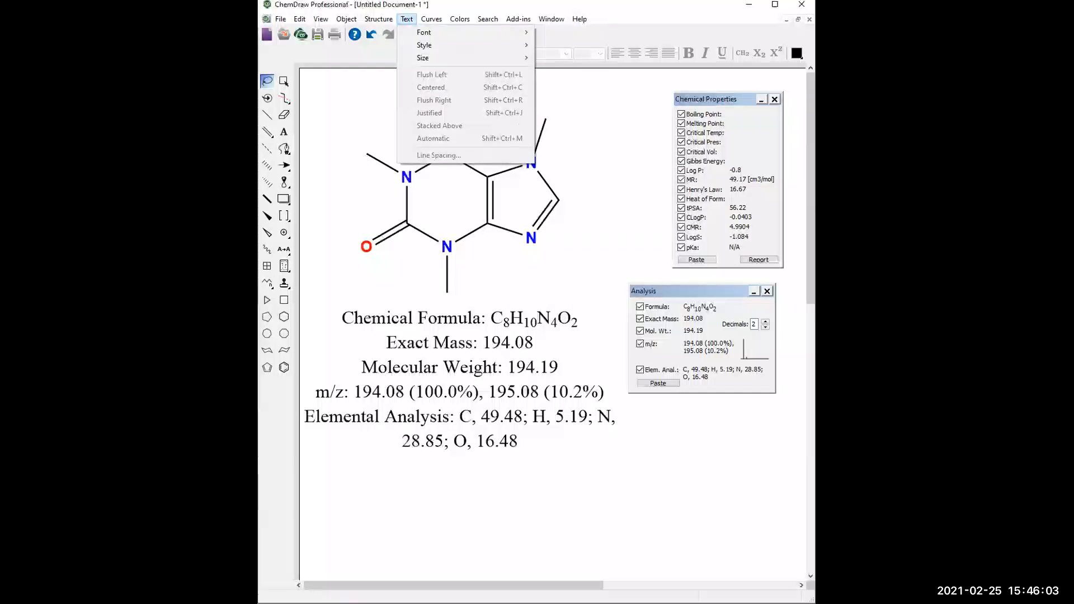
pyautogui.hotkey('alt', 'Tab')
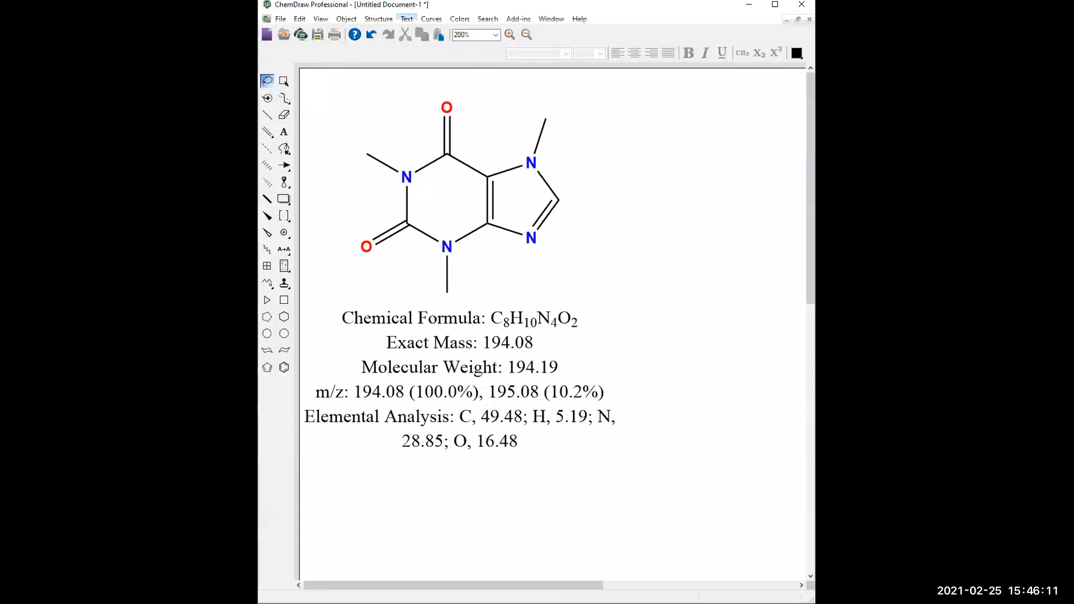
pyautogui.doubleClick(407, 5)
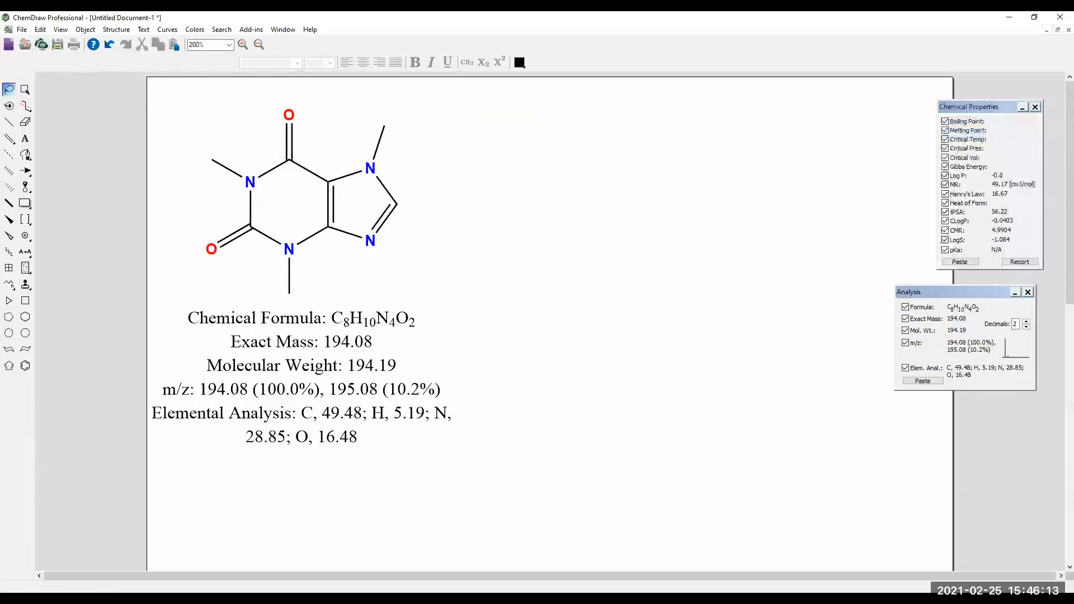
# Select the whole caffeine structure and convert it to its chemical name beneath the drawing.
pyautogui.click(58, 31)
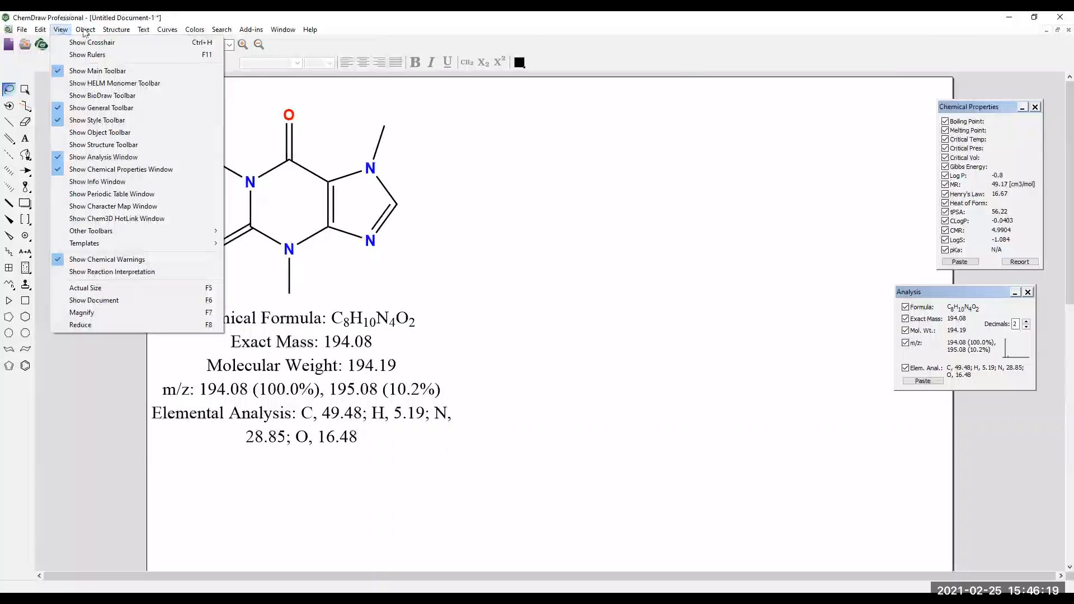
pyautogui.moveTo(96, 33)
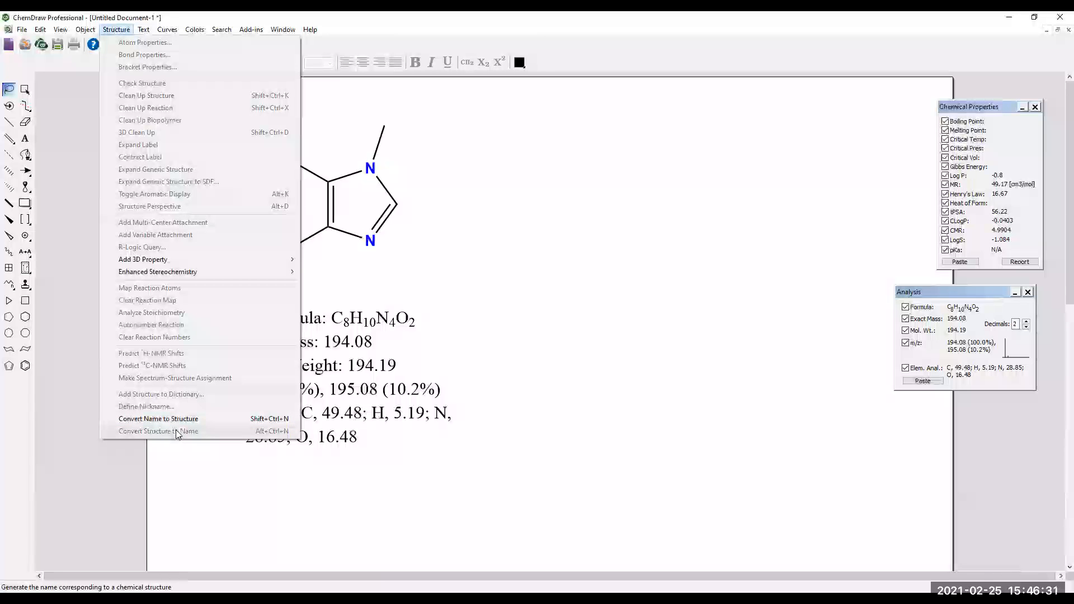
pyautogui.click(473, 214)
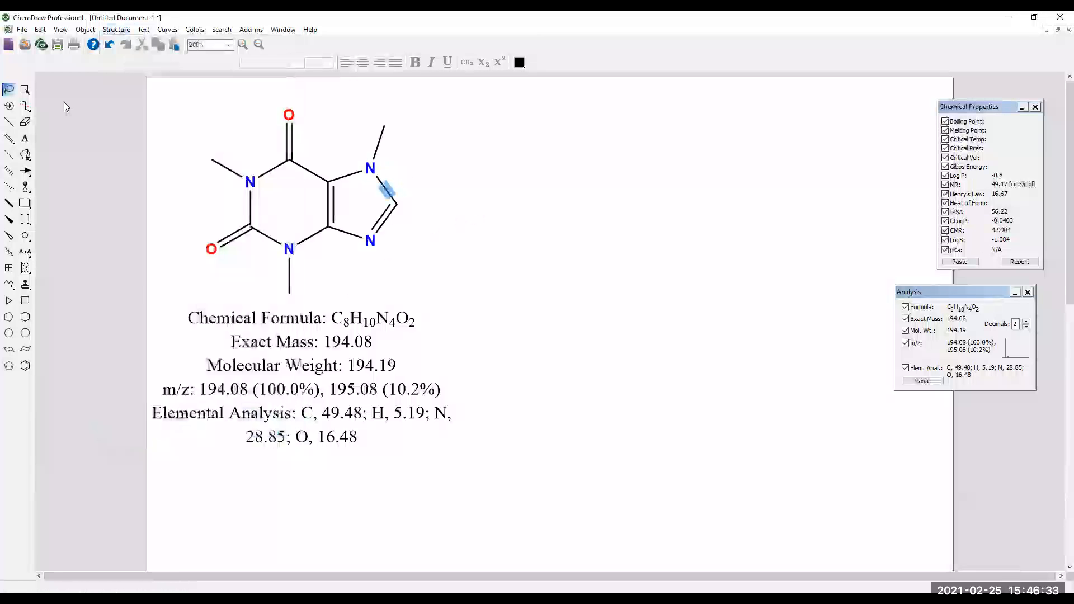
pyautogui.moveTo(214, 119)
pyautogui.mouseDown()
pyautogui.moveTo(412, 103)
pyautogui.moveTo(407, 264)
pyautogui.moveTo(280, 285)
pyautogui.moveTo(173, 237)
pyautogui.moveTo(187, 221)
pyautogui.mouseUp()
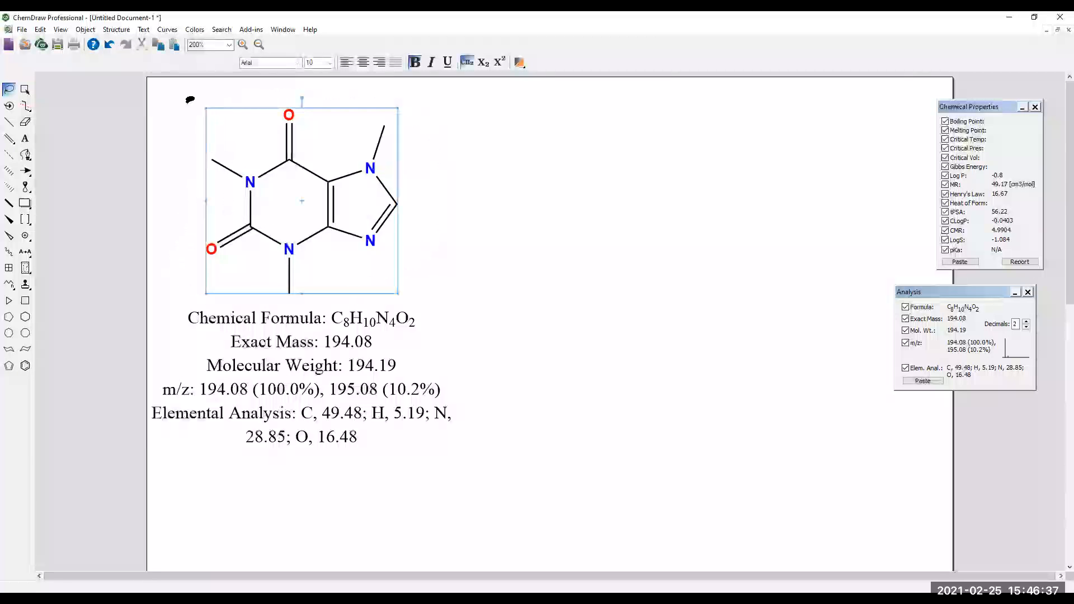
pyautogui.click(115, 29)
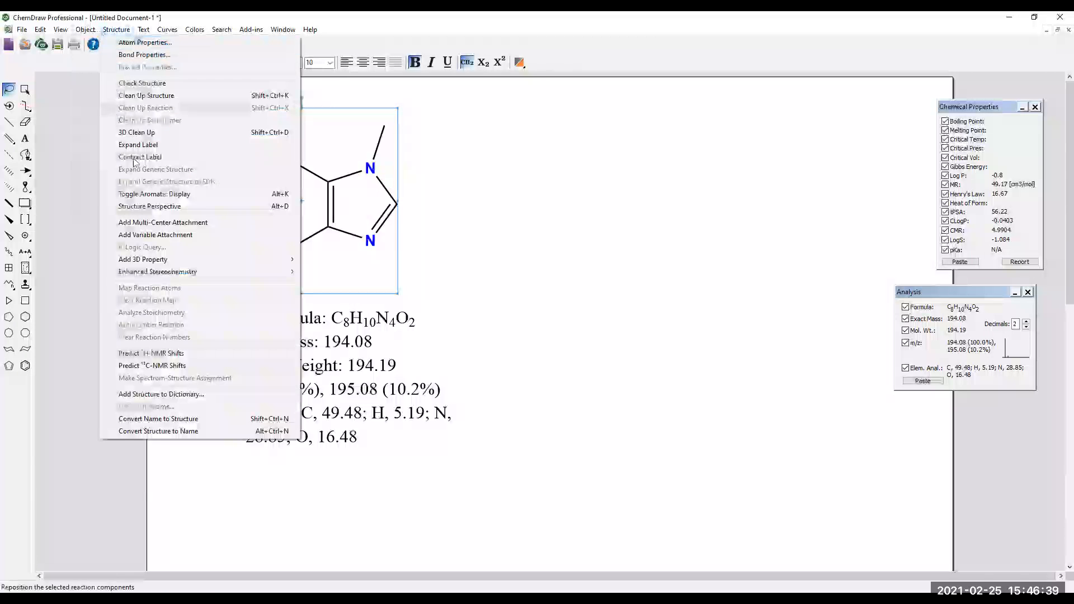
pyautogui.click(189, 431)
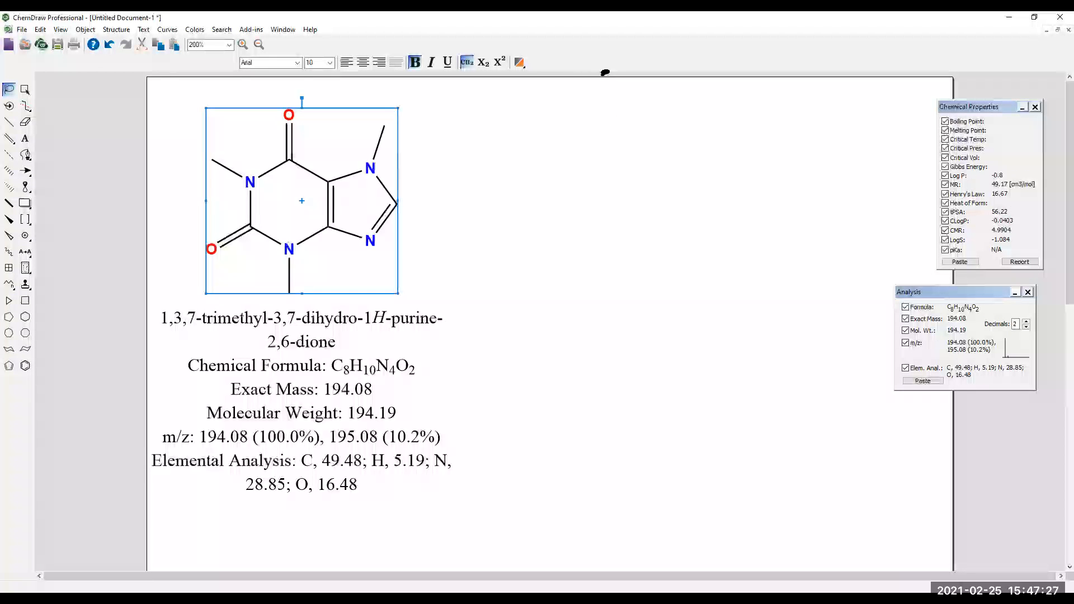
# Predict the ¹H NMR shifts of the selected caffeine structure and review the estimated spectrum and prediction protocol.
pyautogui.hotkey('alt', 'Tab')
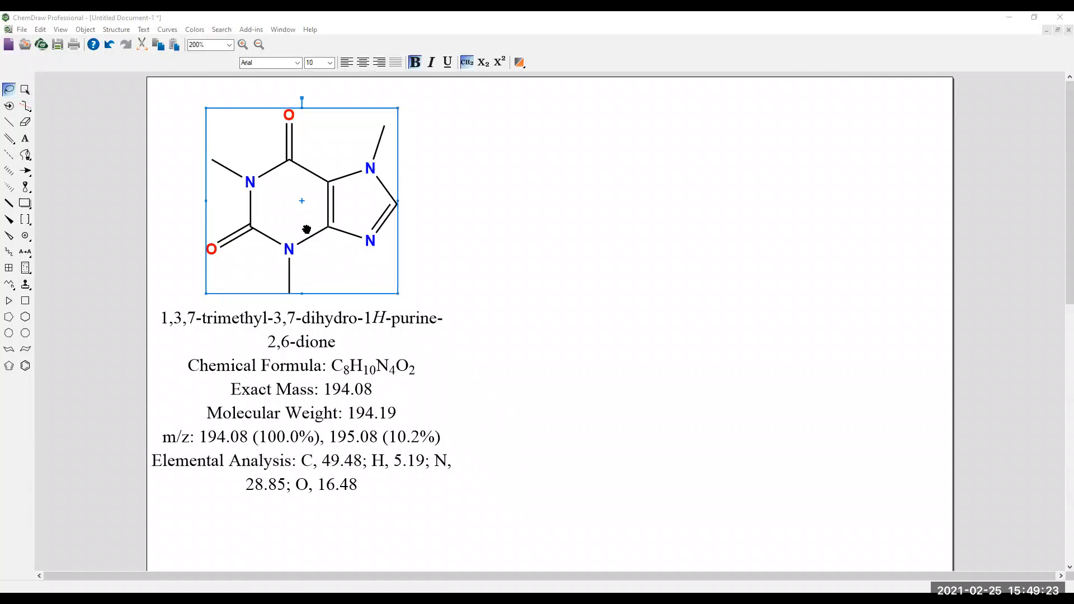
pyautogui.click(126, 33)
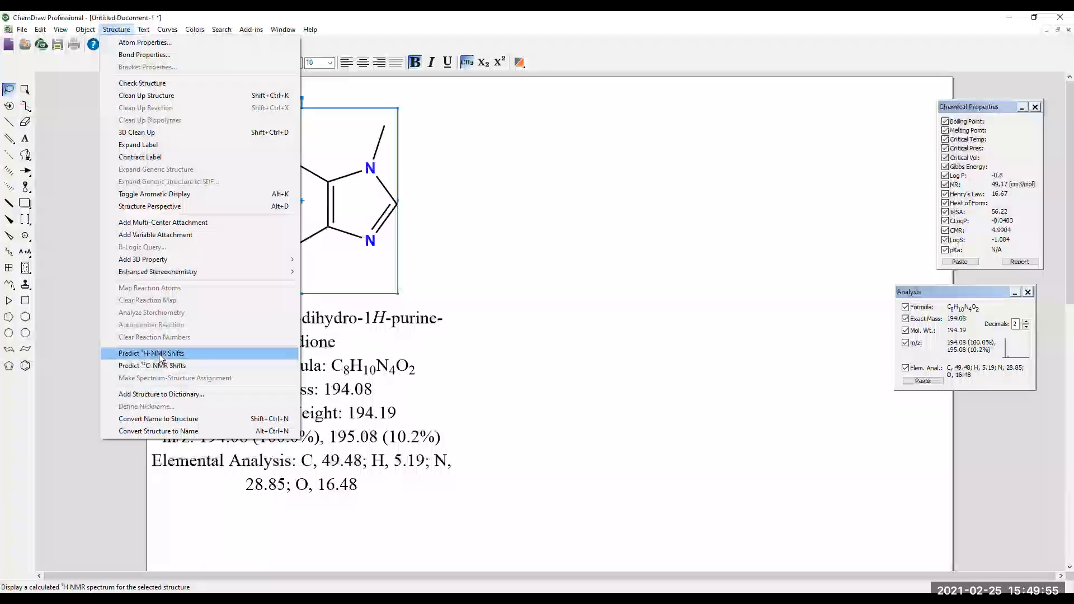
pyautogui.click(192, 354)
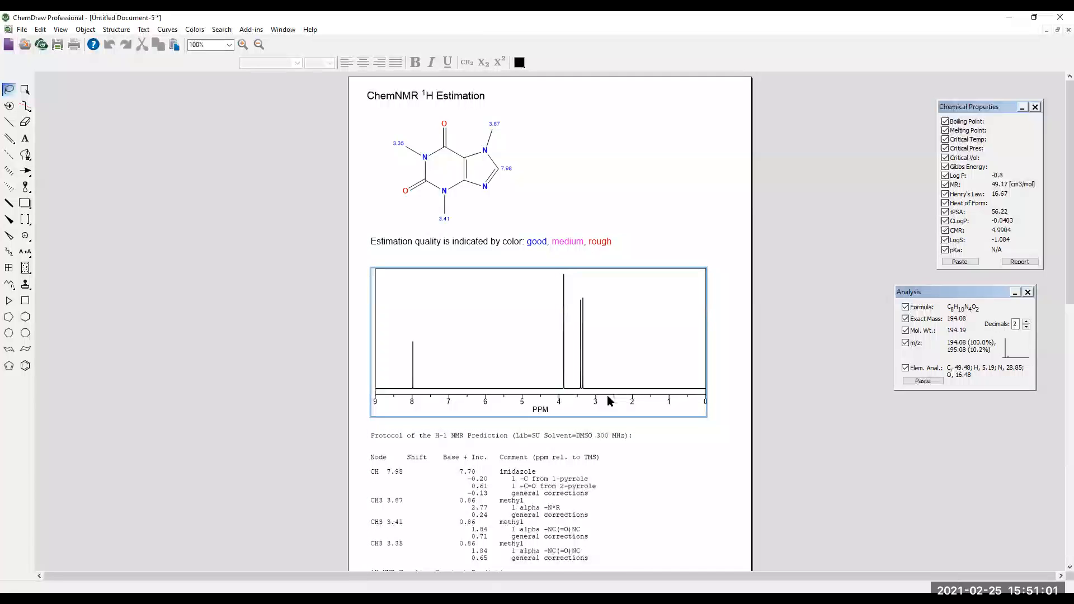
pyautogui.scroll(-1, 607, 395)
pyautogui.scroll(-2, 583, 439)
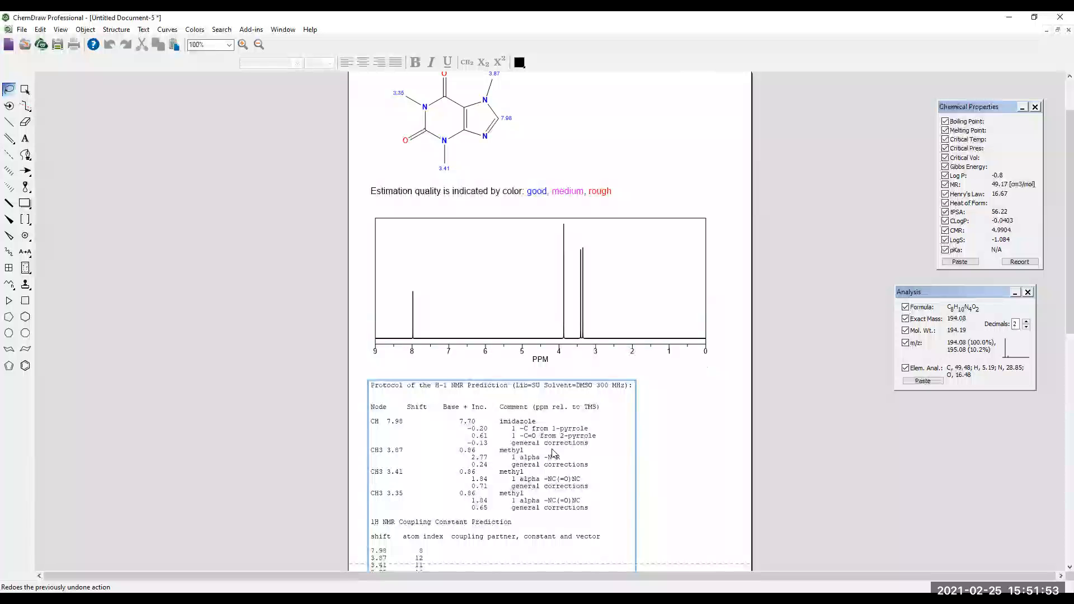
pyautogui.scroll(-3, 553, 454)
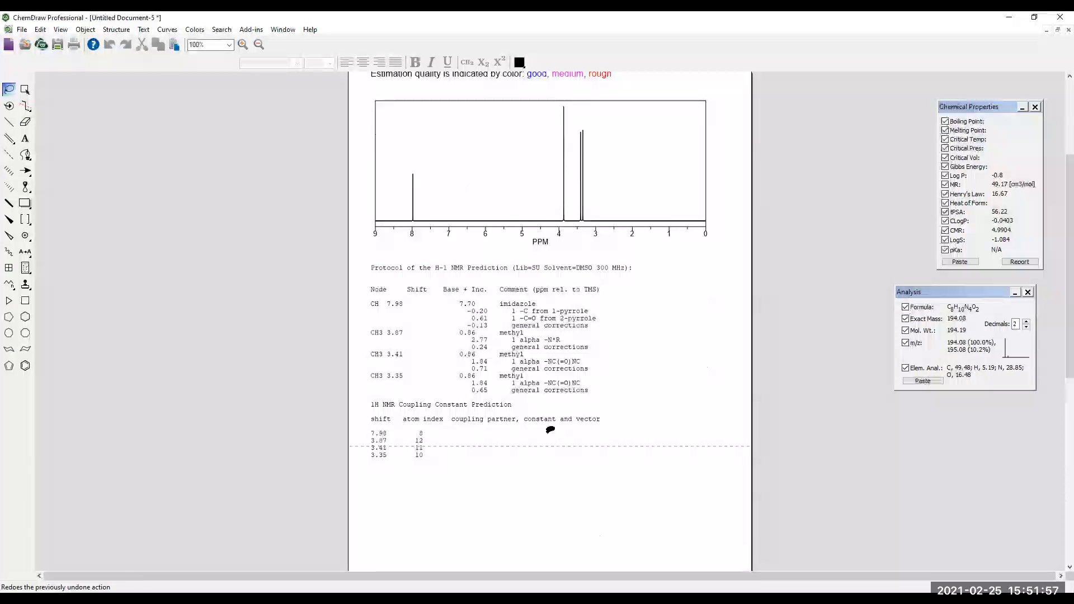
pyautogui.scroll(1, 531, 436)
pyautogui.scroll(3, 532, 451)
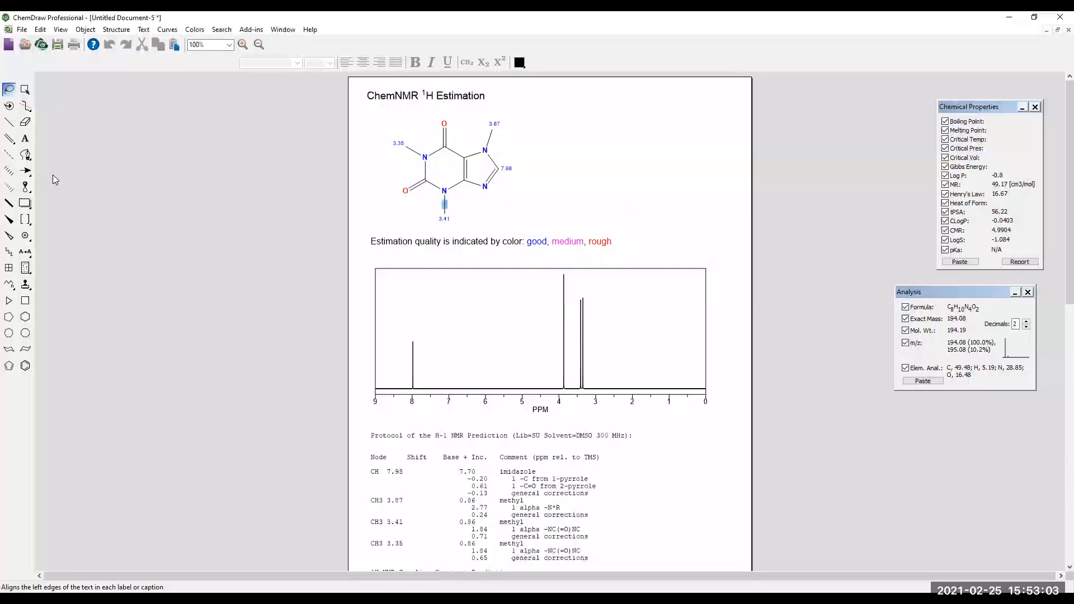
# Try to save the ¹H NMR estimation, minimize that document and maximize the caffeine structure document.
pyautogui.click(25, 30)
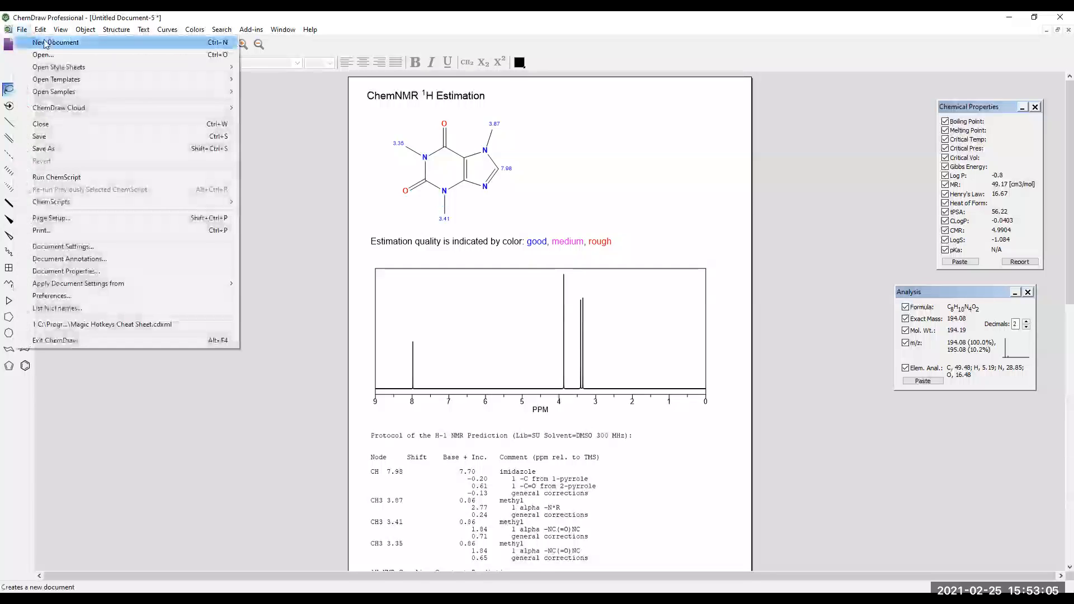
pyautogui.click(78, 137)
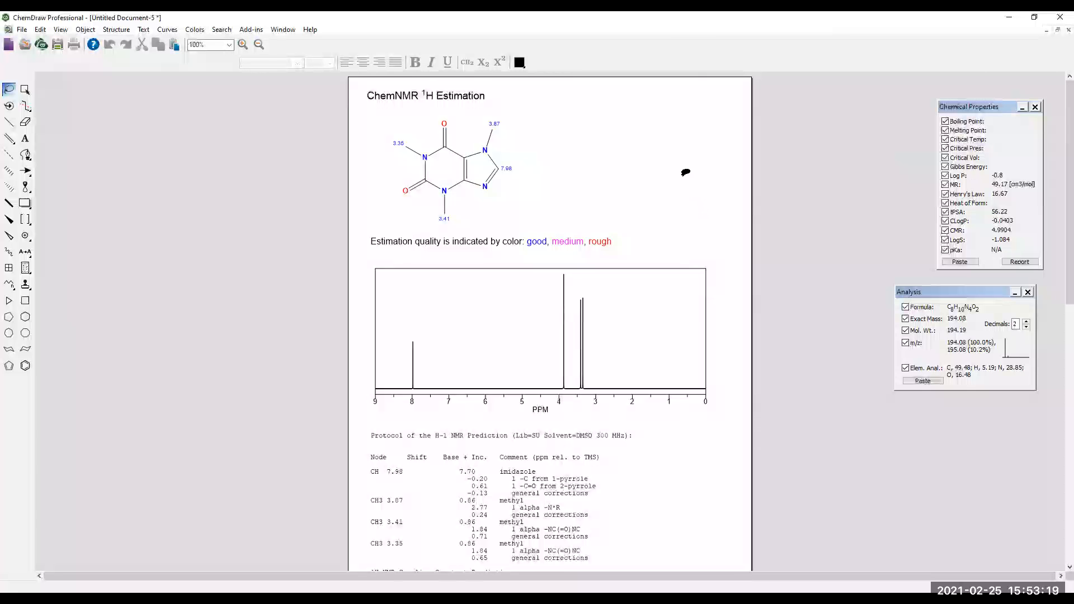
pyautogui.click(1046, 30)
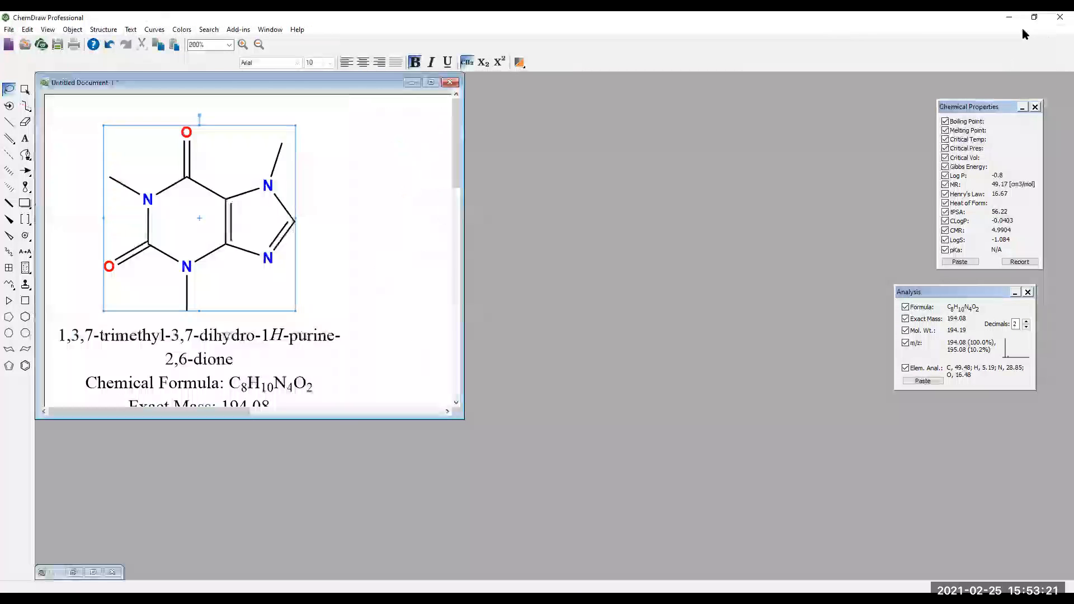
pyautogui.click(431, 83)
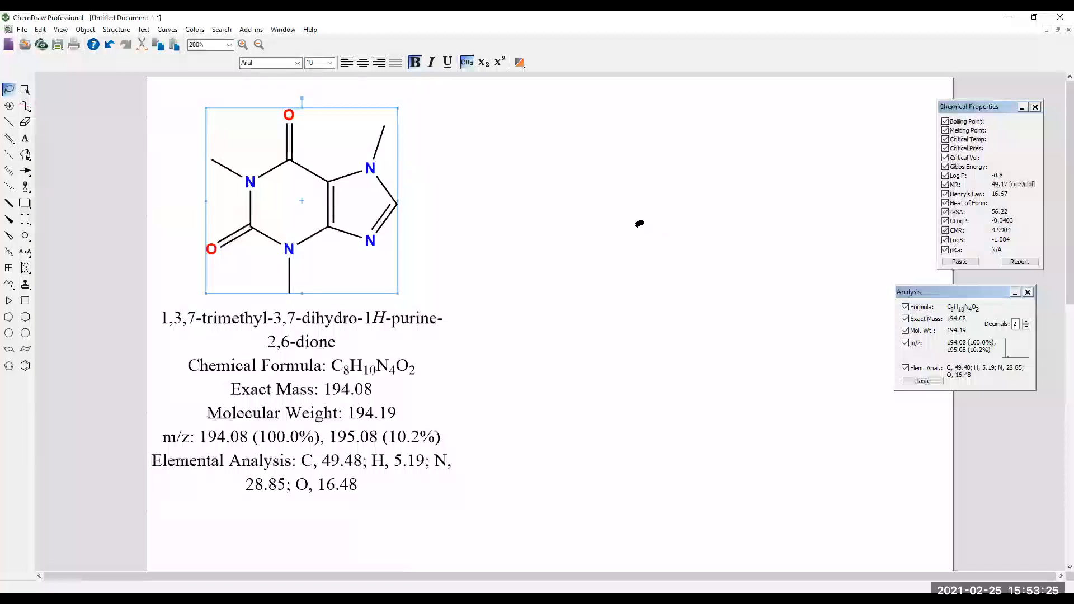
# Predict the ¹³C NMR shifts of the selected caffeine structure and review the estimated spectrum and prediction protocol.
pyautogui.click(85, 31)
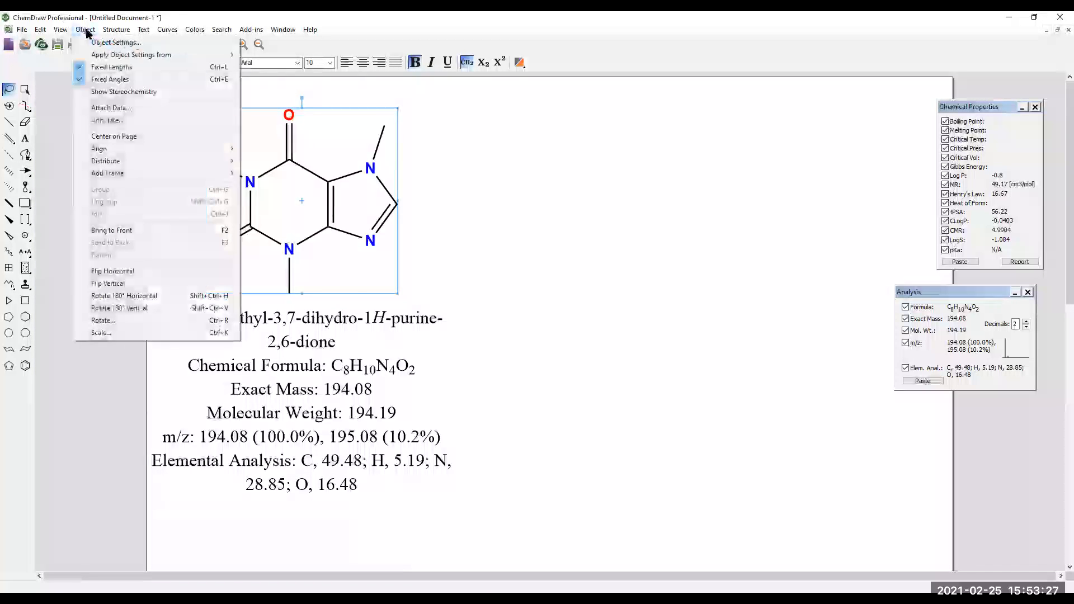
pyautogui.moveTo(113, 32)
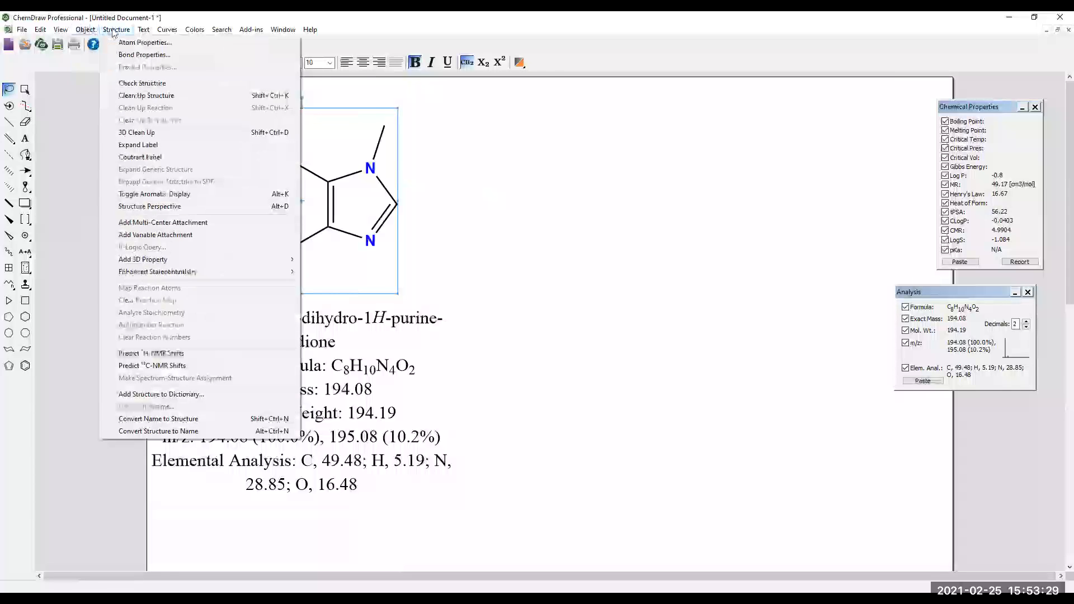
pyautogui.click(170, 369)
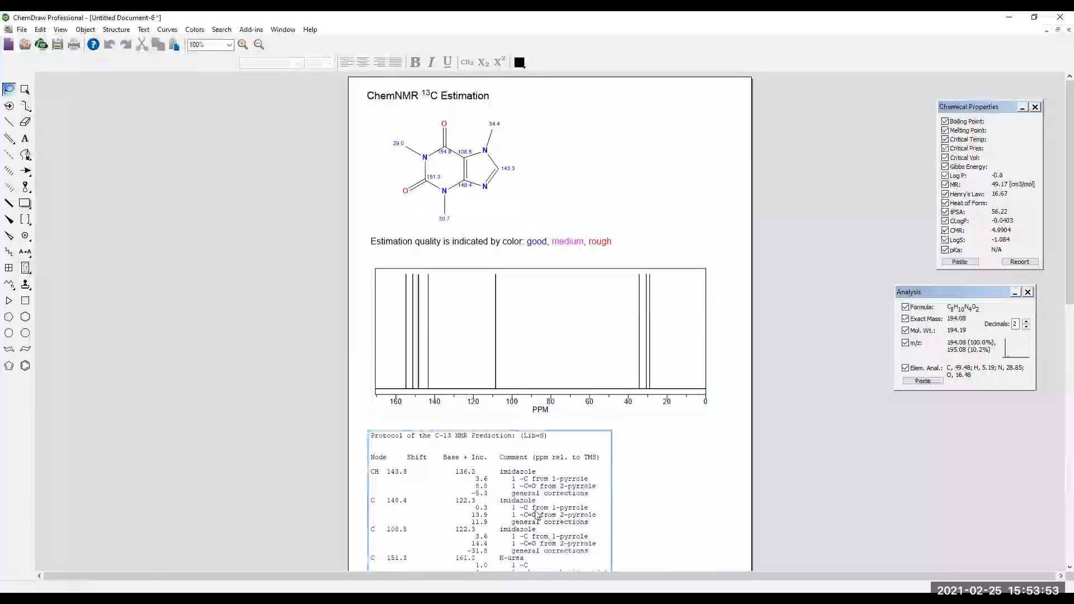
pyautogui.scroll(-1, 537, 513)
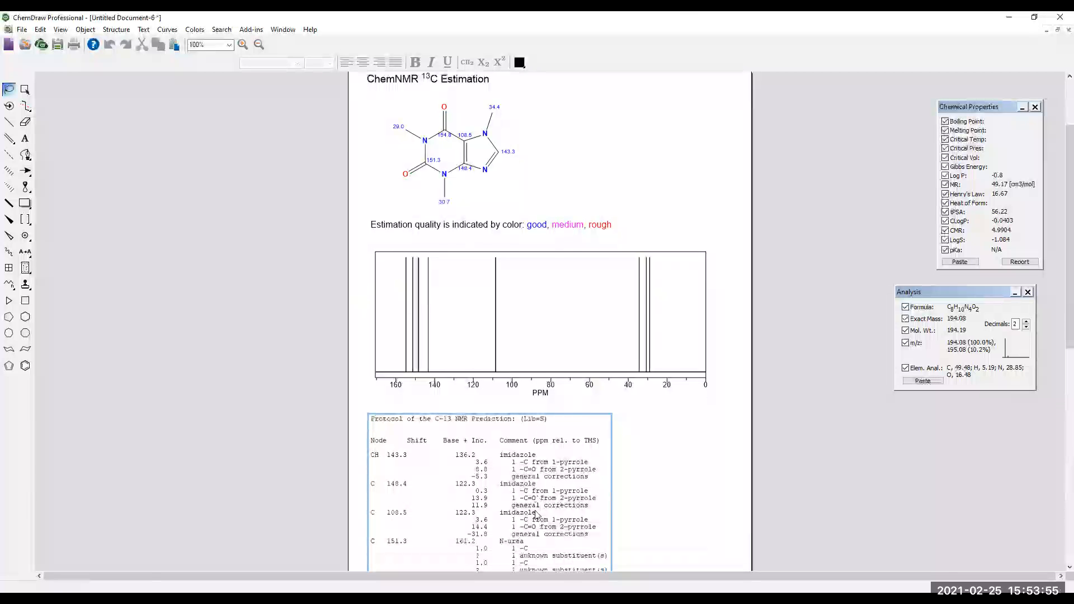
pyautogui.scroll(-3, 537, 513)
pyautogui.scroll(-3, 536, 513)
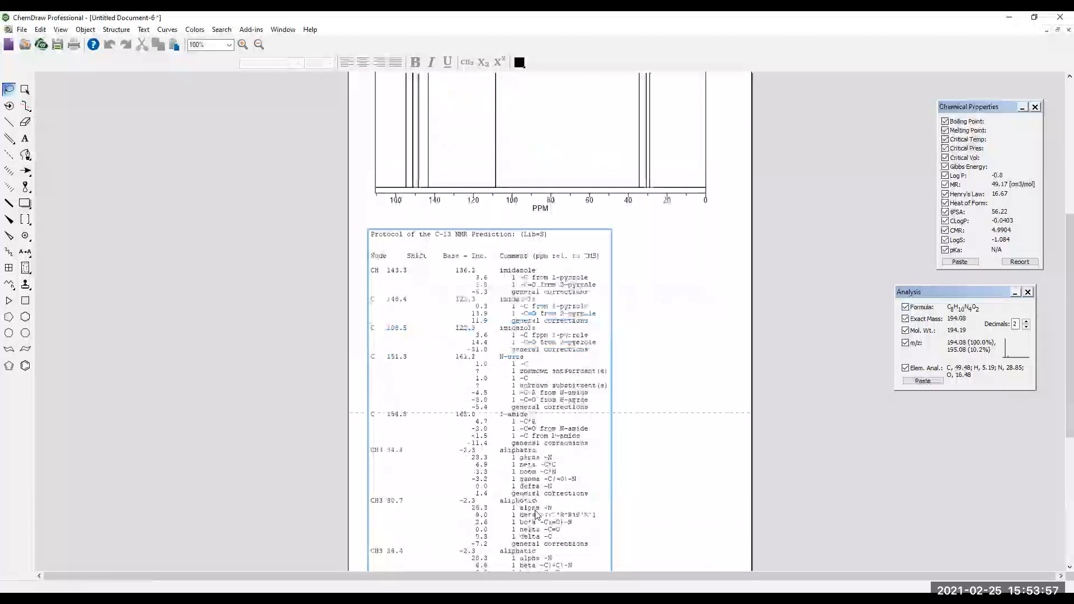
pyautogui.scroll(-3, 536, 514)
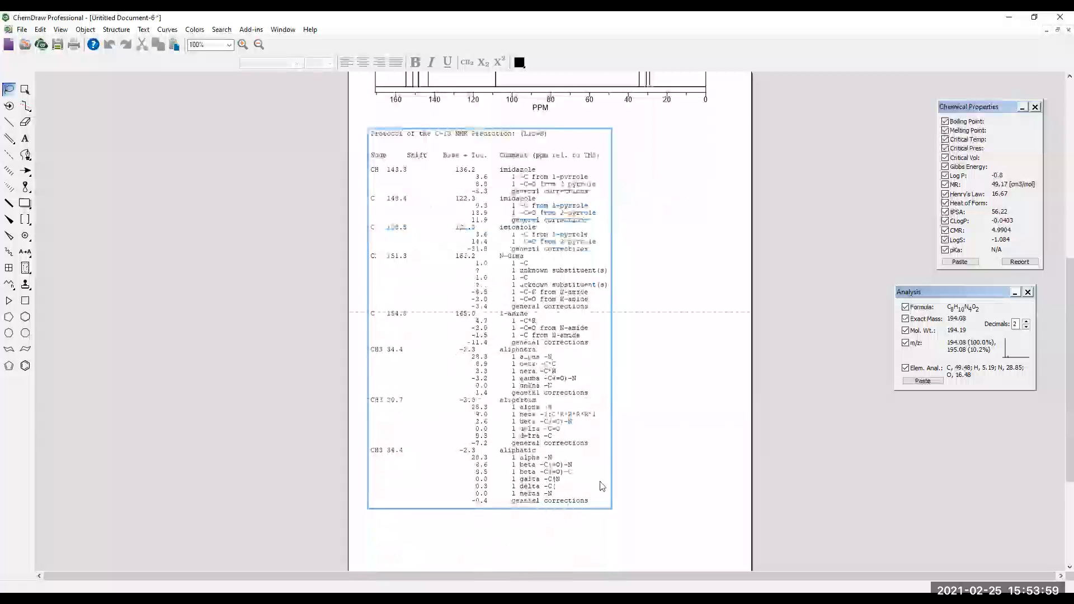
# Review the estimated ¹³C NMR spectrum and protocol, minimize that document and maximize the caffeine structure document.
pyautogui.scroll(-3, 594, 459)
pyautogui.scroll(1, 592, 460)
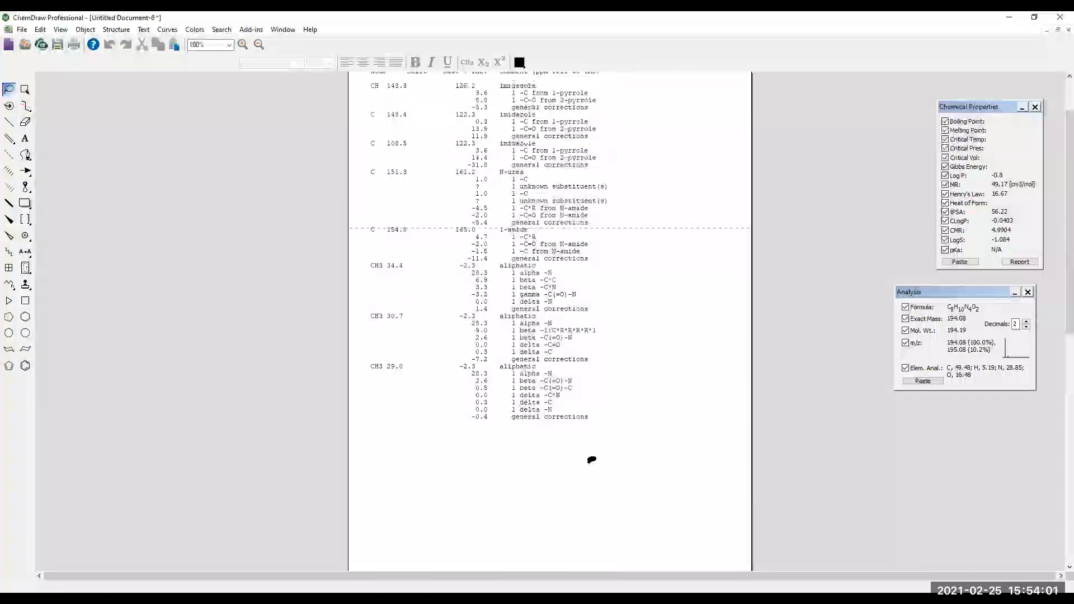
pyautogui.scroll(10, 584, 457)
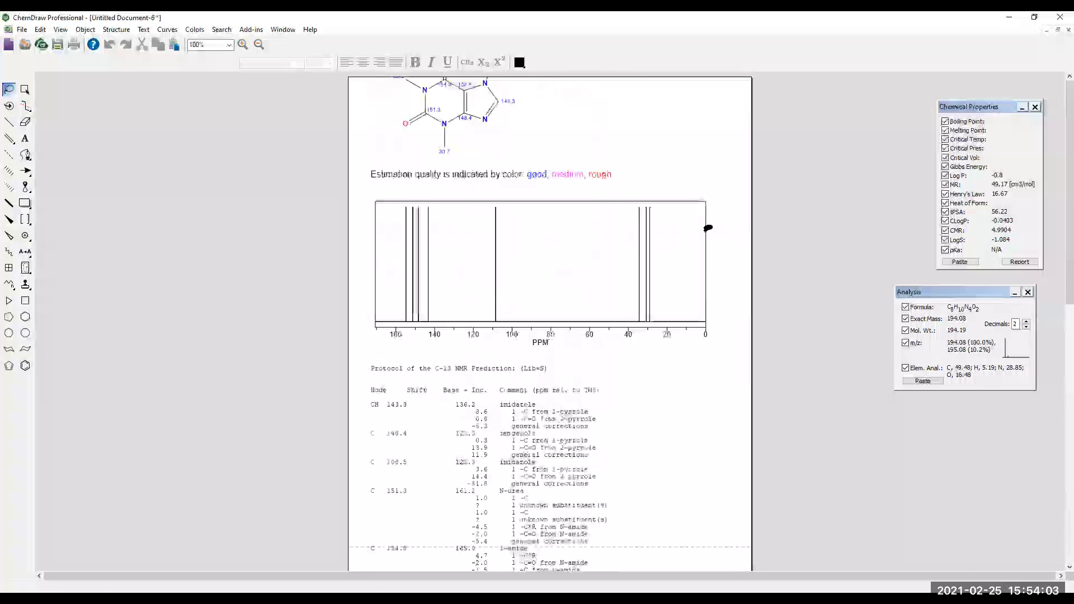
pyautogui.scroll(2, 449, 180)
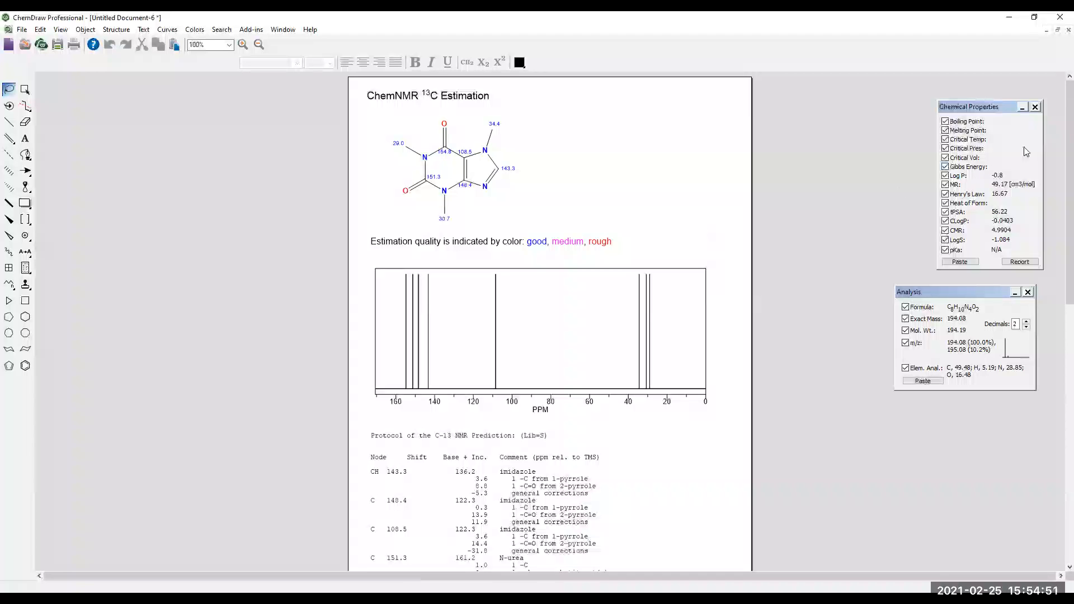
pyautogui.click(1046, 32)
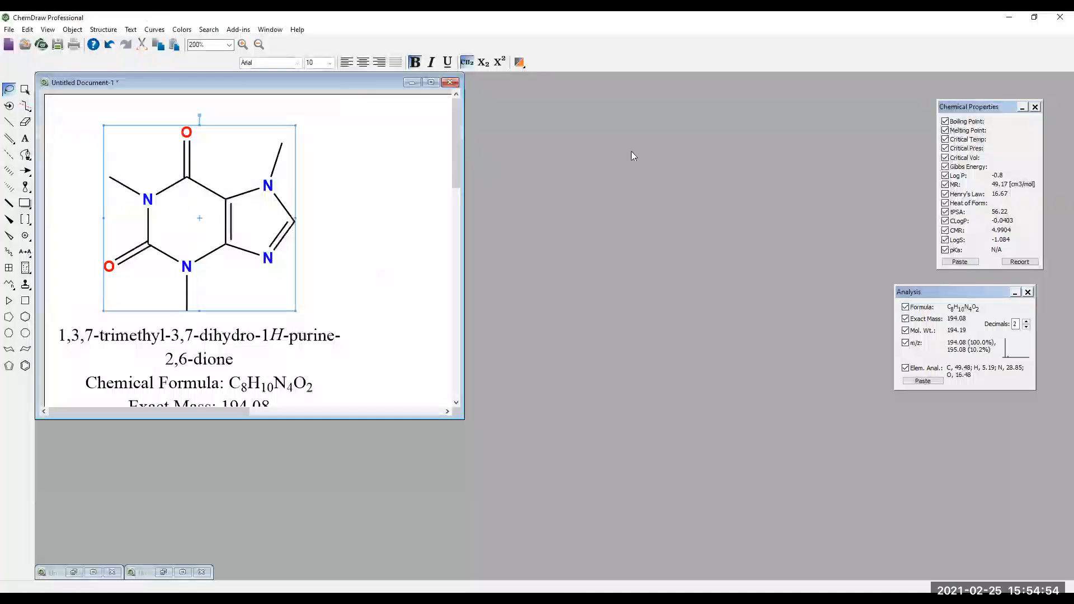
pyautogui.click(431, 82)
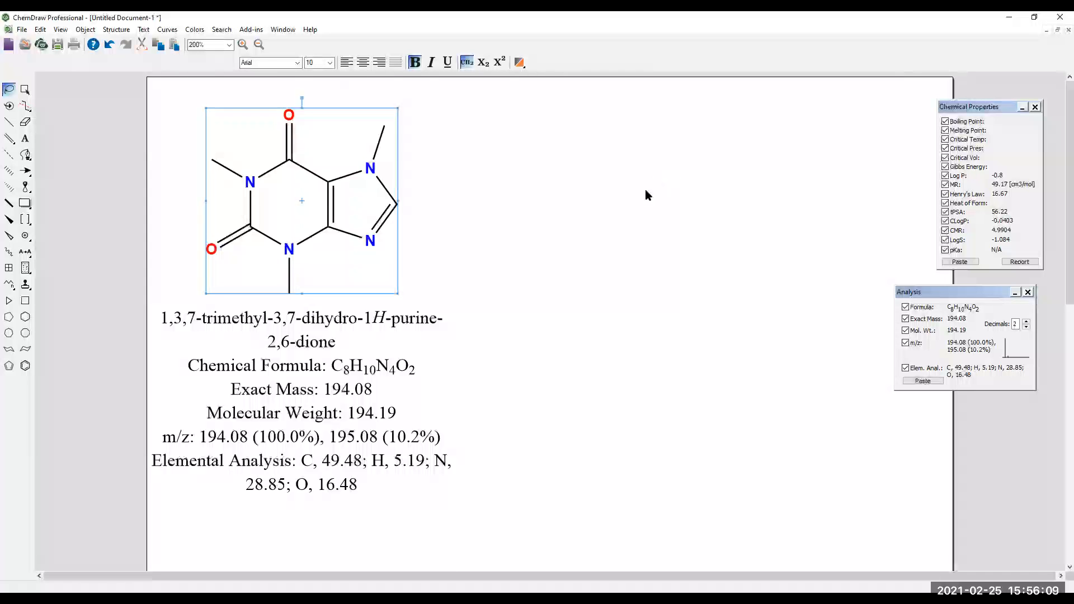
# Launch a SciFinder substance search for the selected caffeine structure with the Exact structure option.
pyautogui.hotkey('alt', 'Tab')
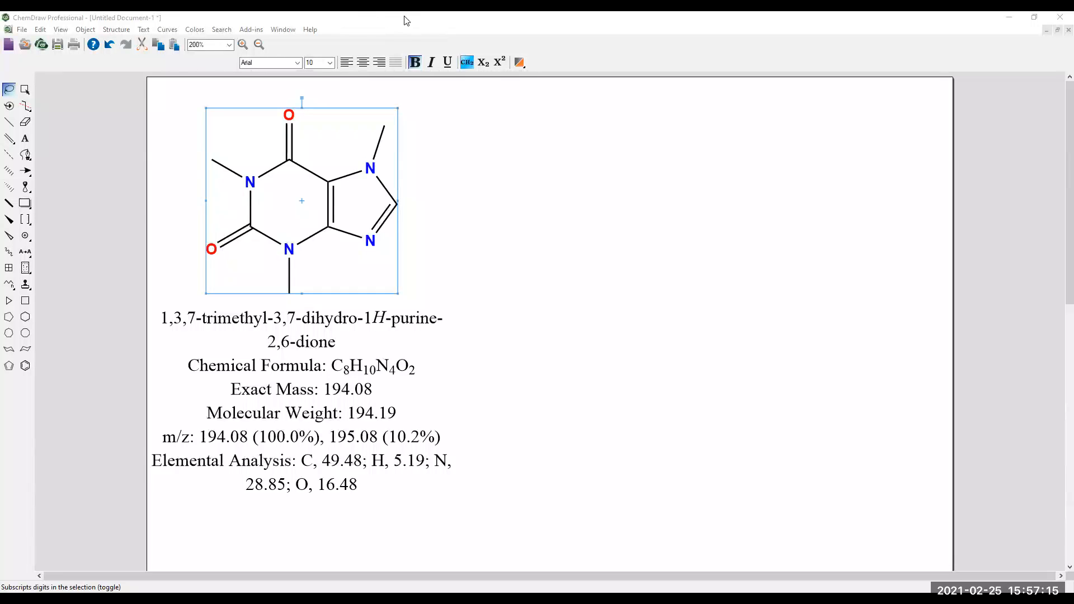
pyautogui.click(230, 17)
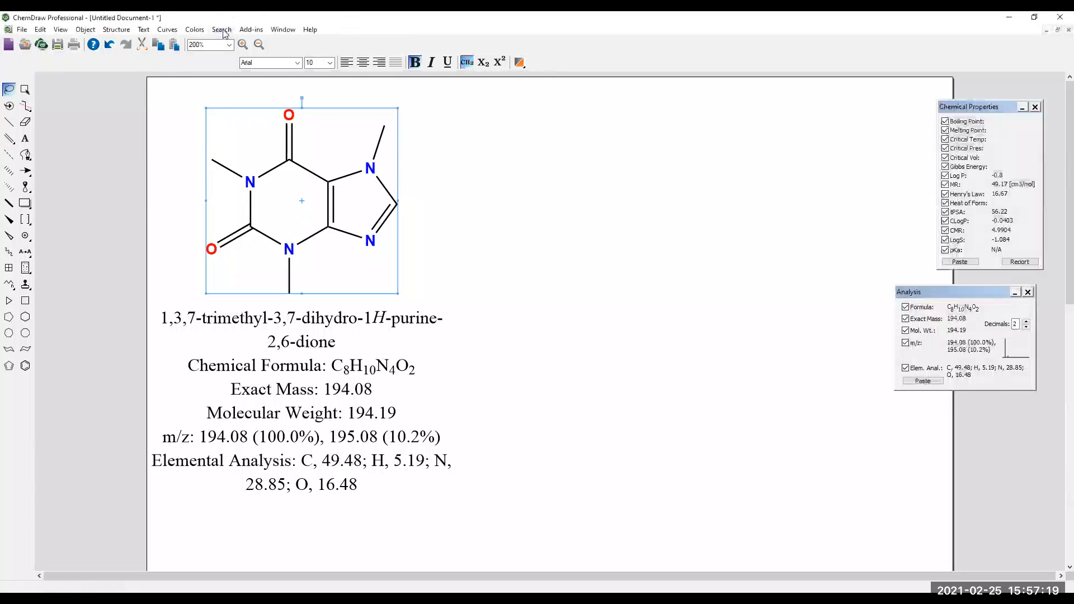
pyautogui.click(222, 30)
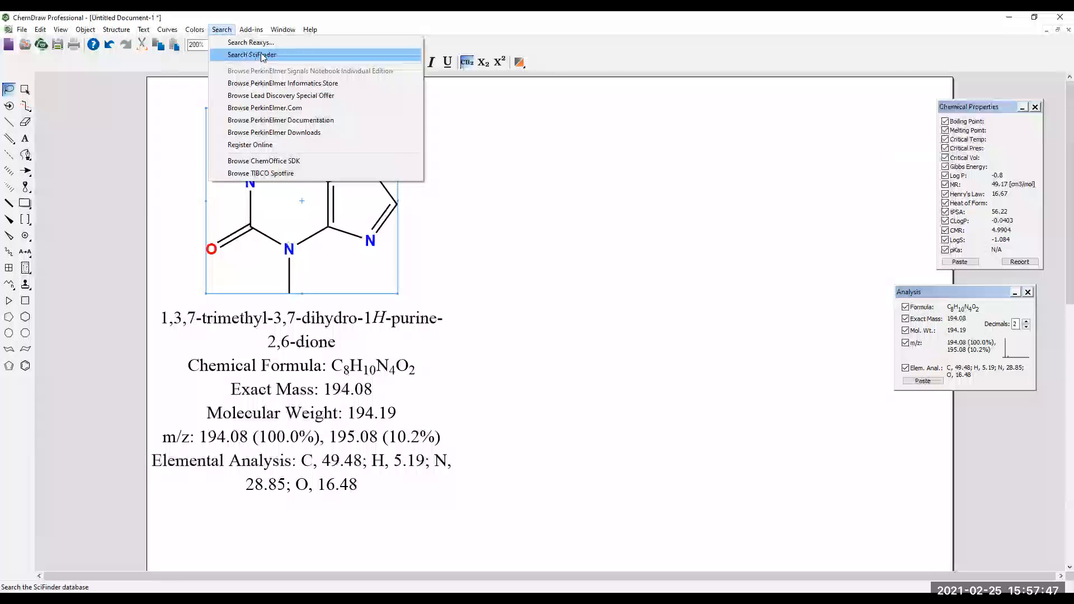
pyautogui.click(294, 60)
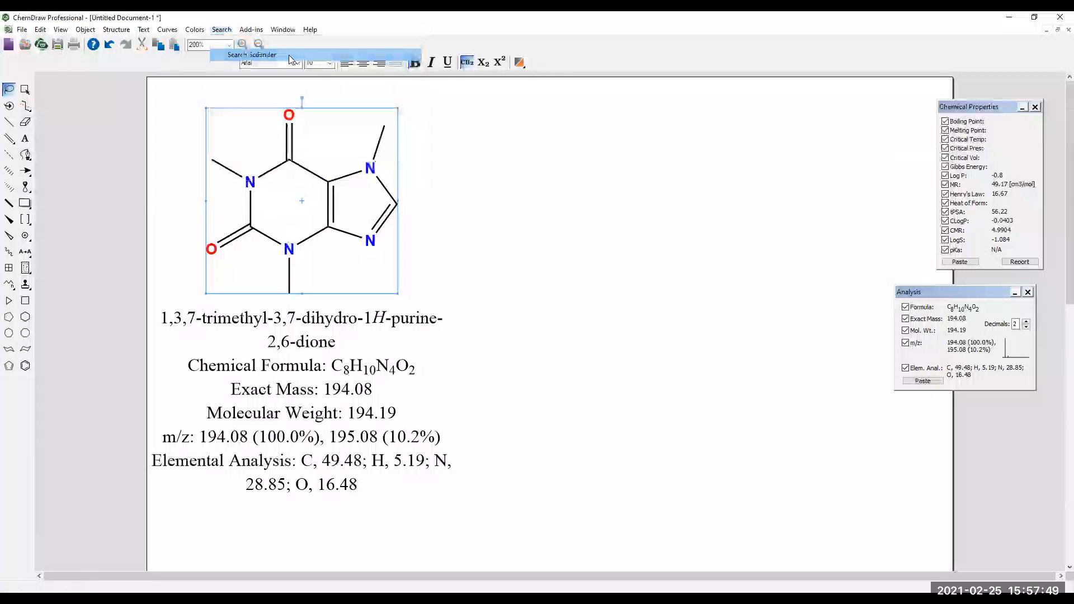
pyautogui.moveTo(535, 221); pyautogui.dragTo(546, 175)
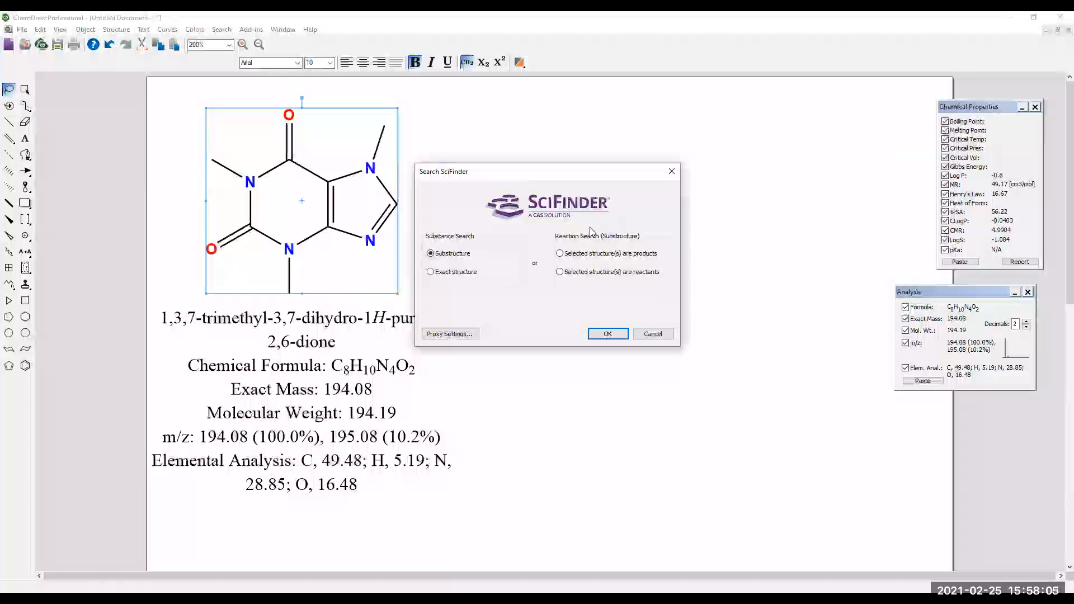
pyautogui.click(451, 273)
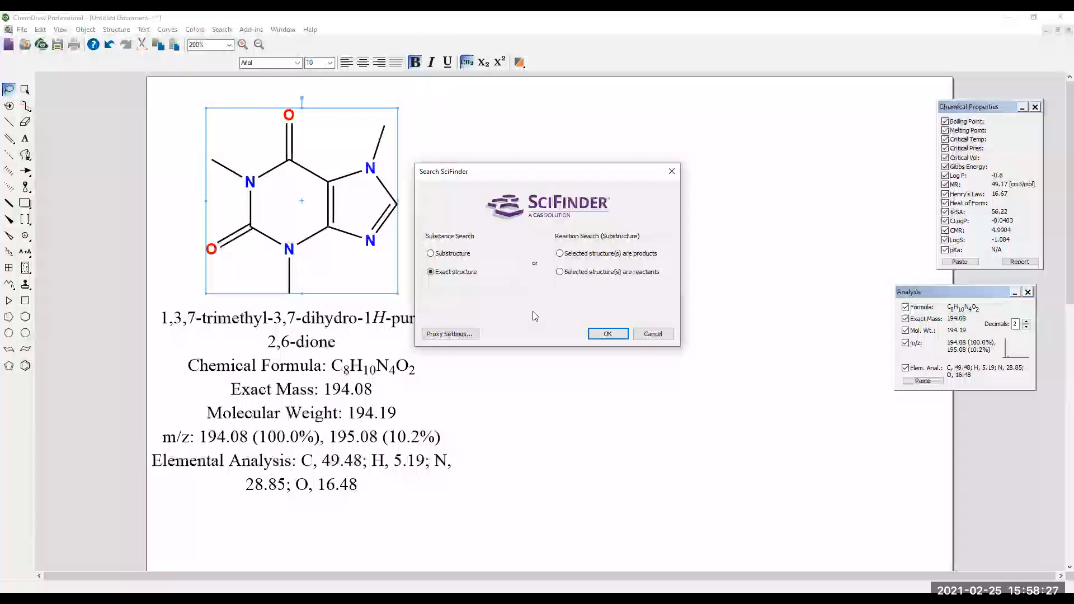
pyautogui.click(430, 255)
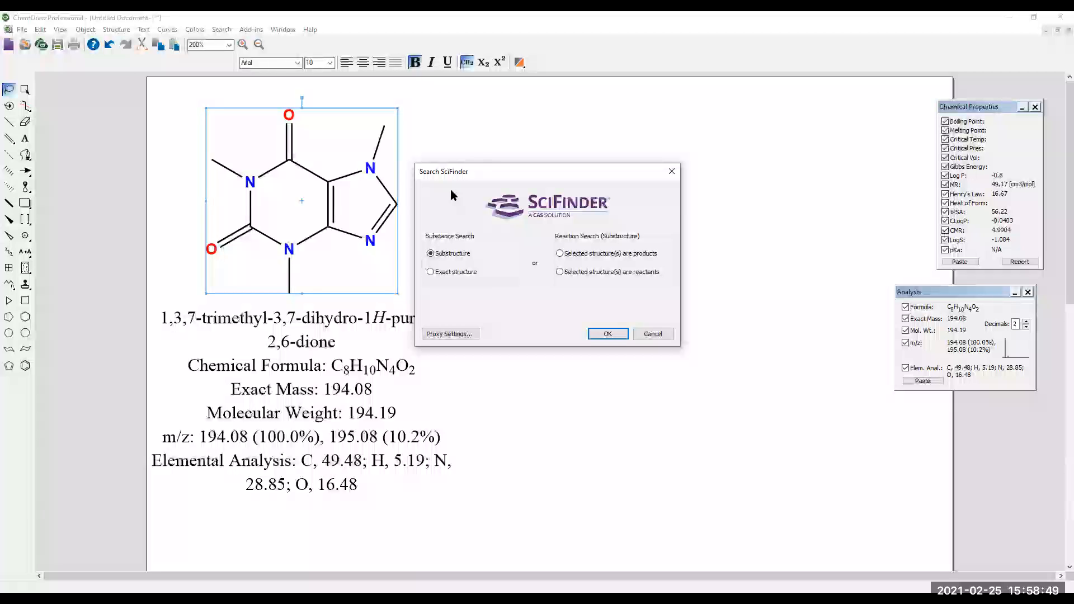
pyautogui.click(431, 272)
pyautogui.click(431, 254)
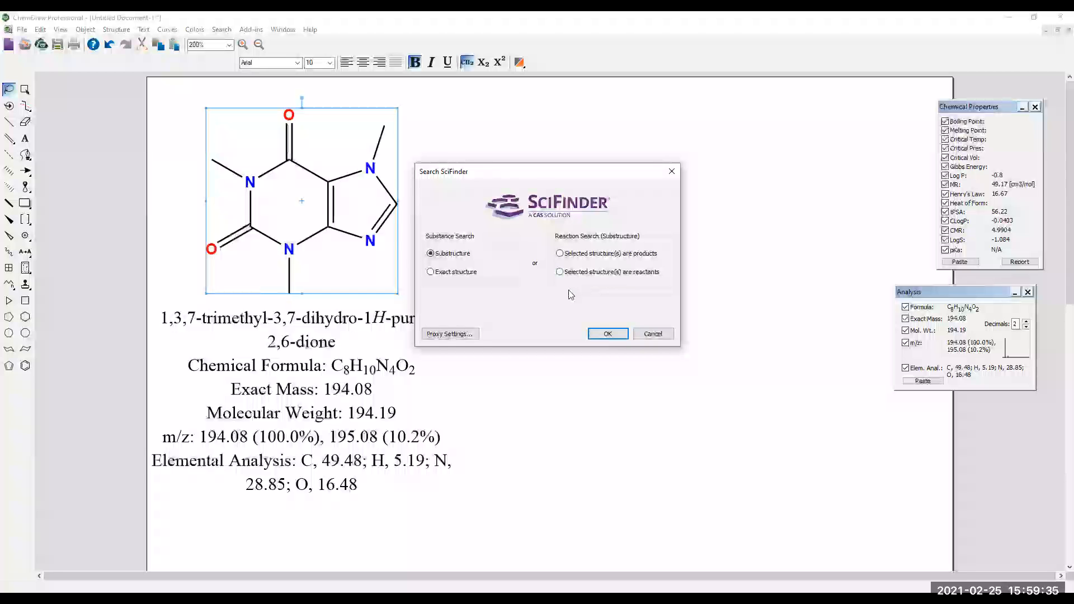
pyautogui.click(431, 271)
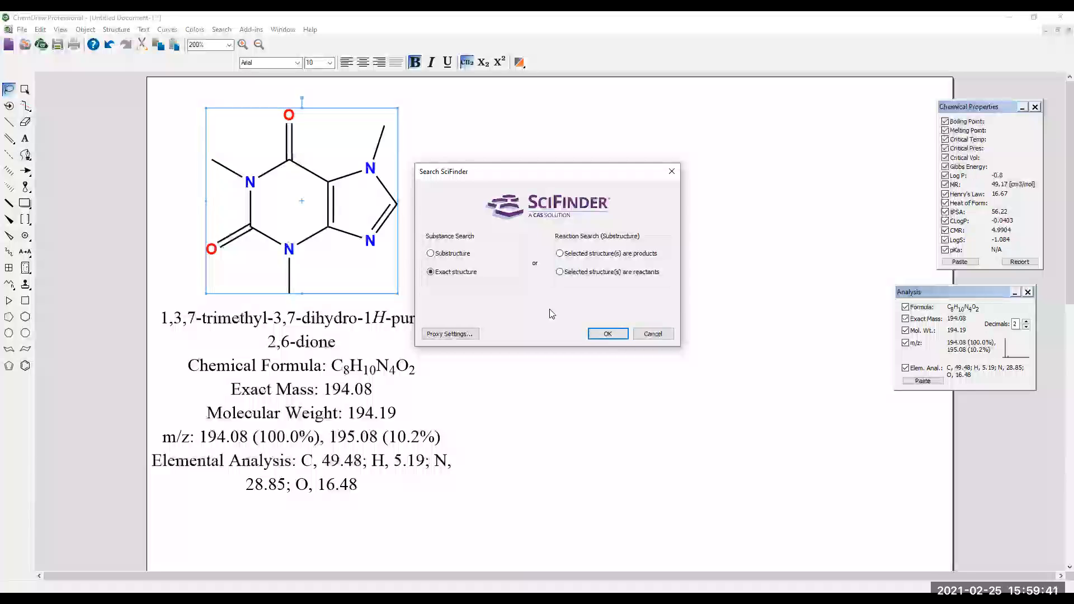
pyautogui.click(608, 335)
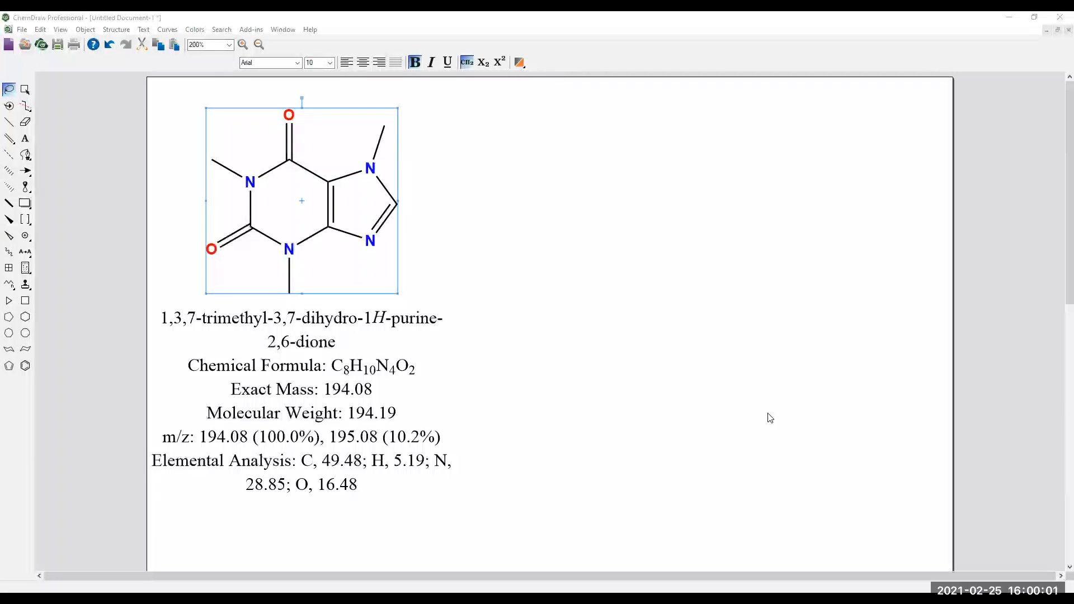
# Switch to the browser and log in to SciFinder with the prefilled account password.
pyautogui.hotkey('alt', 'Tab')
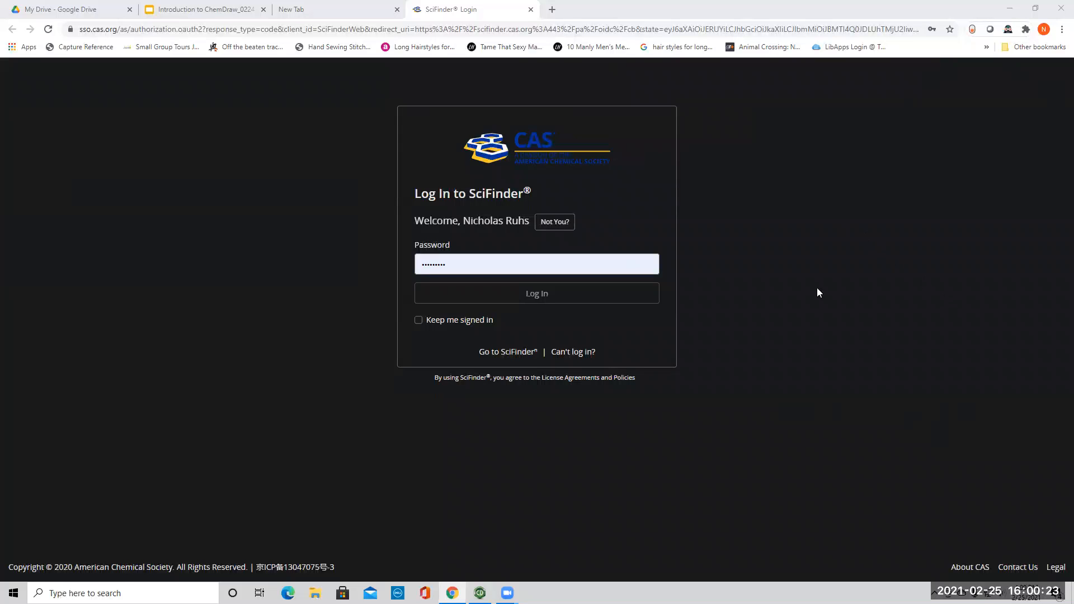
pyautogui.click(532, 292)
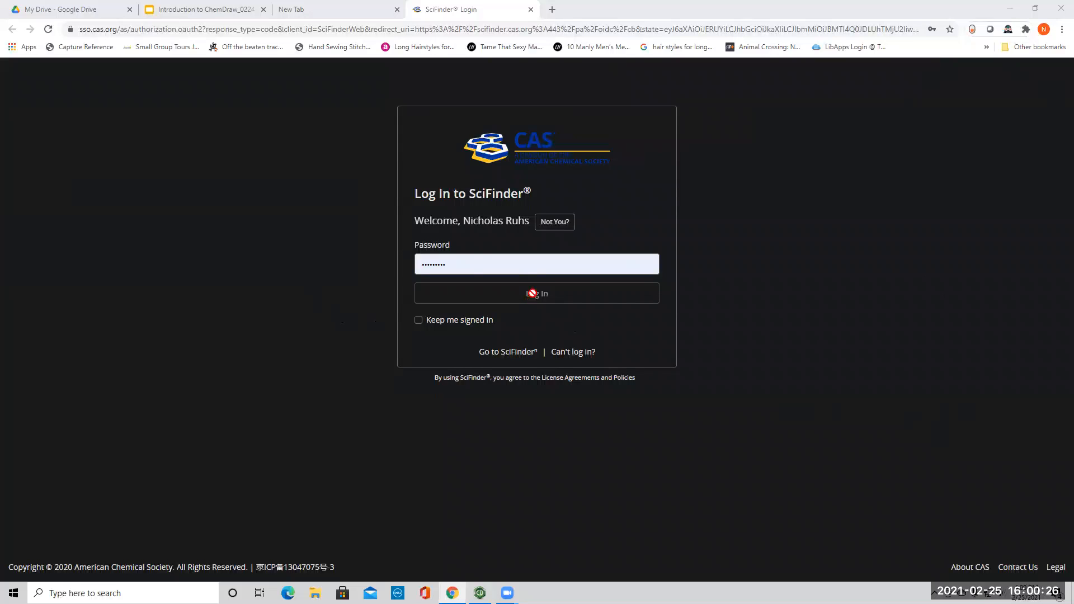
pyautogui.click(485, 268)
pyautogui.click(729, 203)
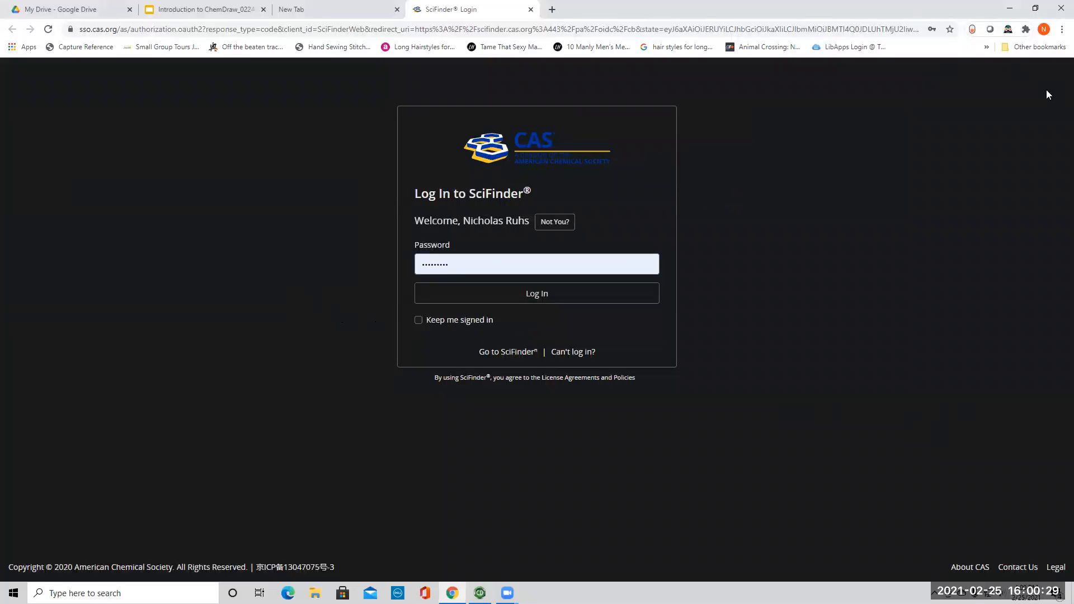
pyautogui.click(1008, 31)
pyautogui.click(891, 75)
pyautogui.click(769, 150)
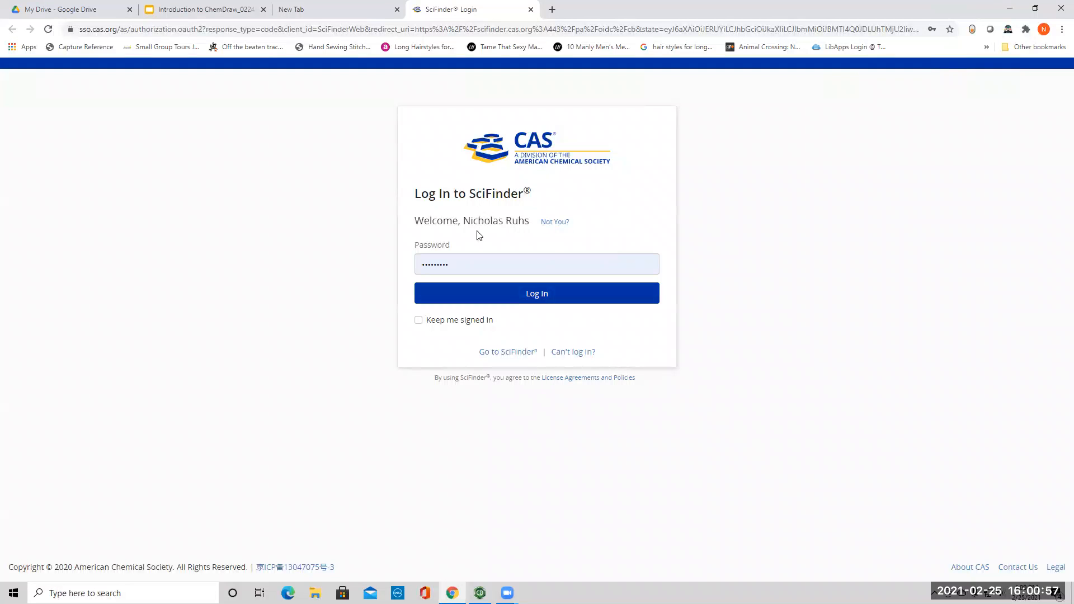
pyautogui.click(524, 299)
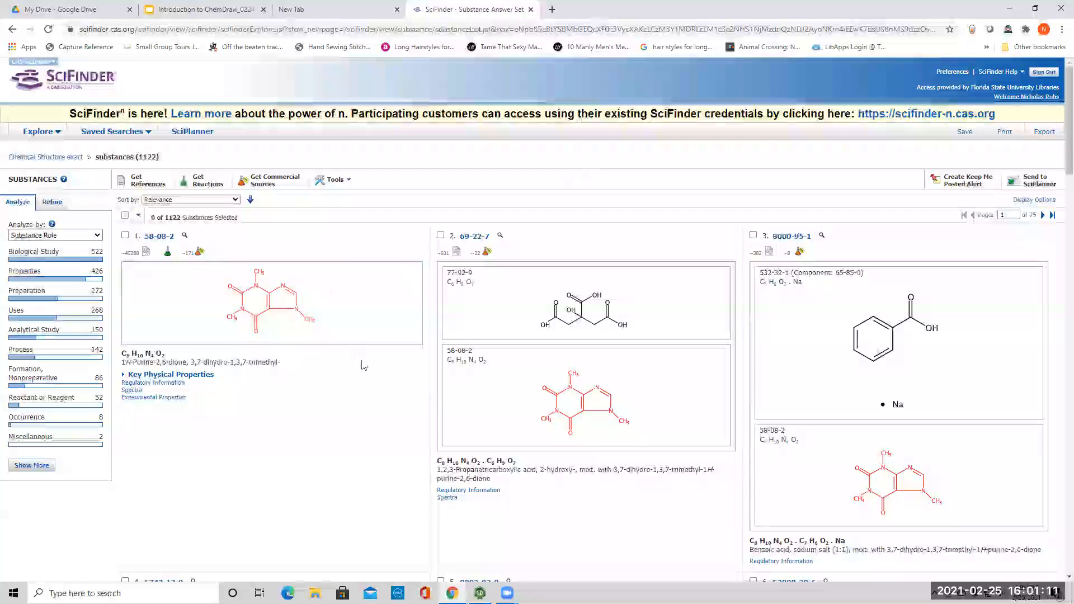
# Browse the SciFinder substance results and open the detail page of the first substance, 58-08-2.
pyautogui.scroll(-15, 353, 359)
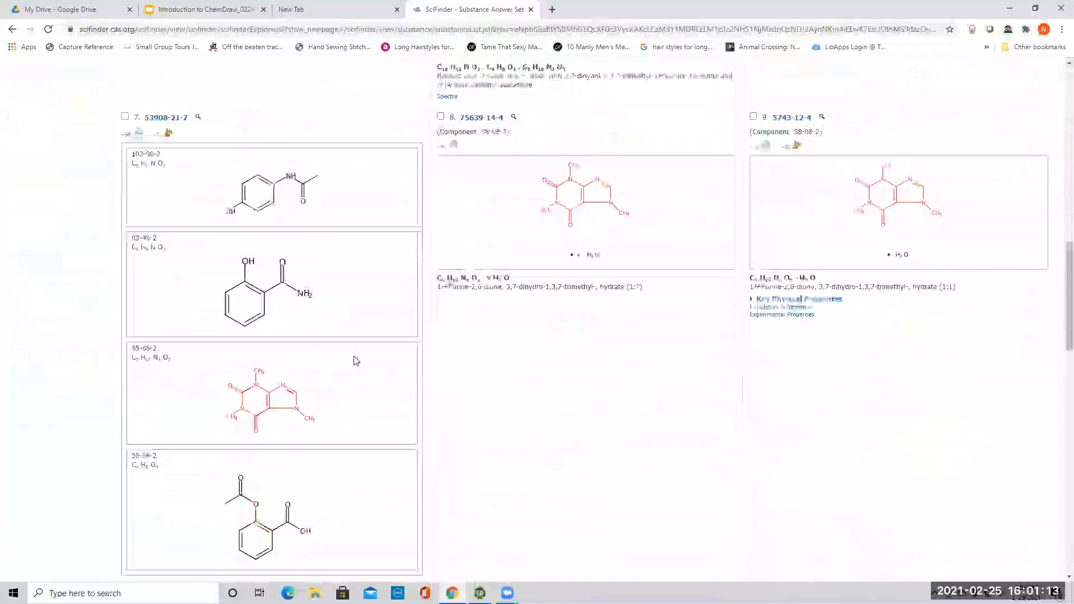
pyautogui.scroll(10, 355, 358)
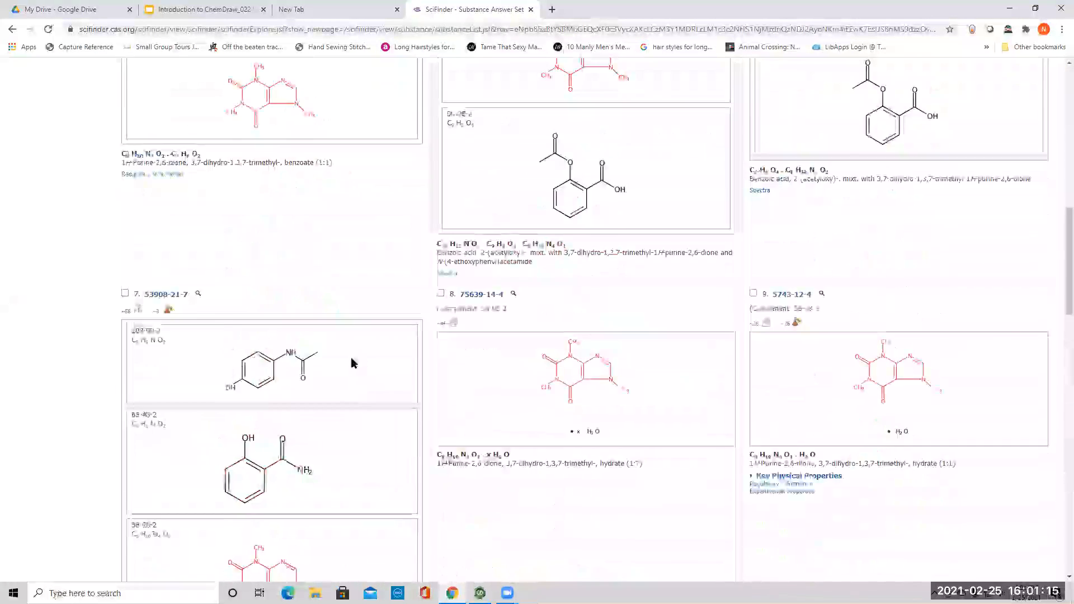
pyautogui.scroll(8, 350, 361)
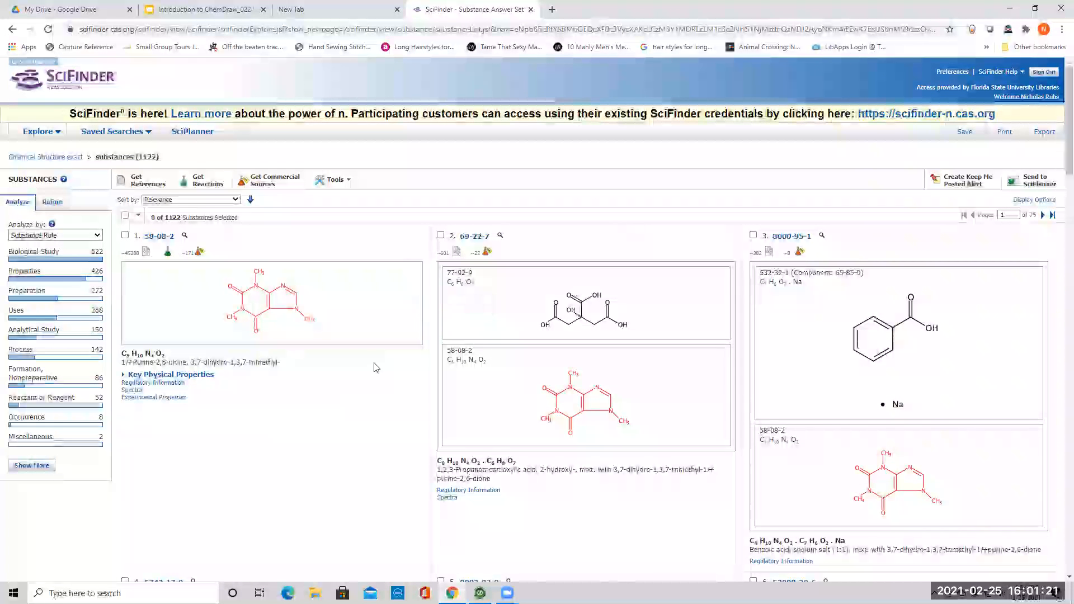
pyautogui.scroll(-10, 374, 367)
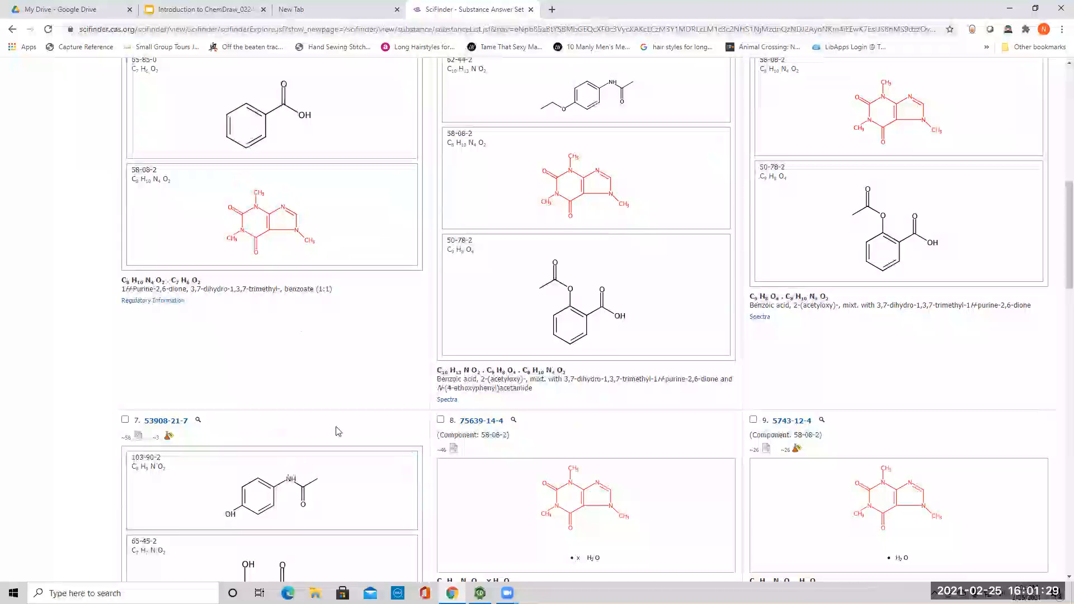
pyautogui.scroll(-4, 341, 435)
pyautogui.scroll(10, 351, 436)
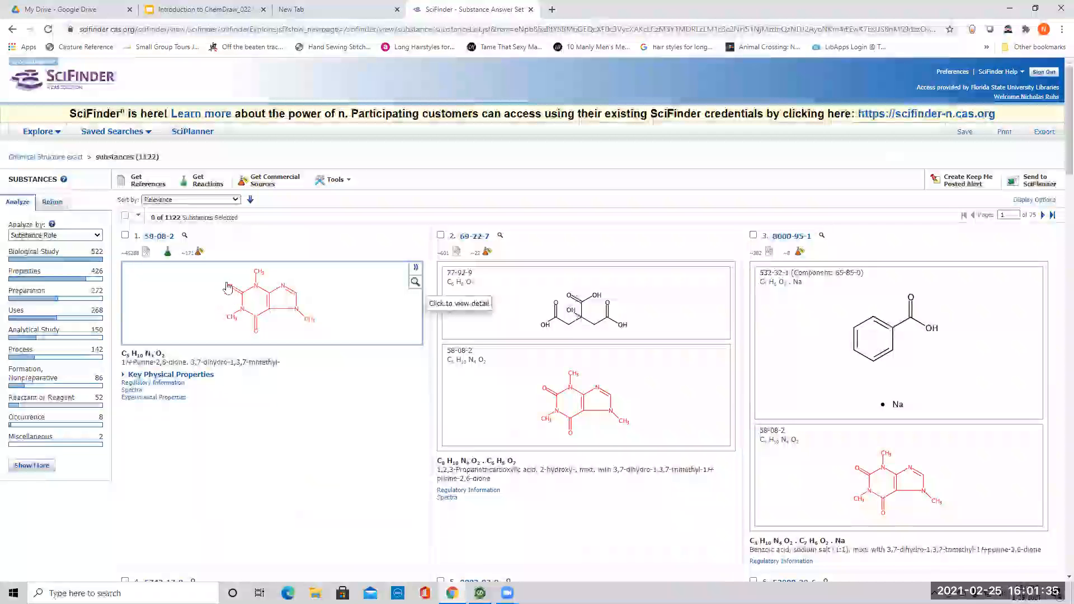
pyautogui.click(234, 300)
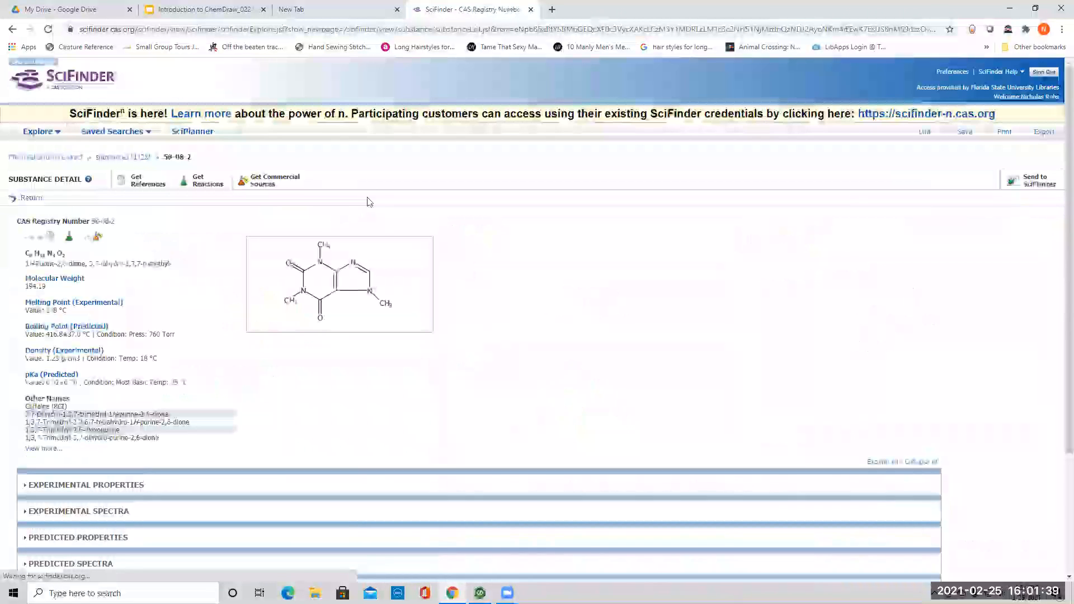
# Review caffeine's substance details and get its references, limiting the results to Preparation.
pyautogui.scroll(-4, 353, 306)
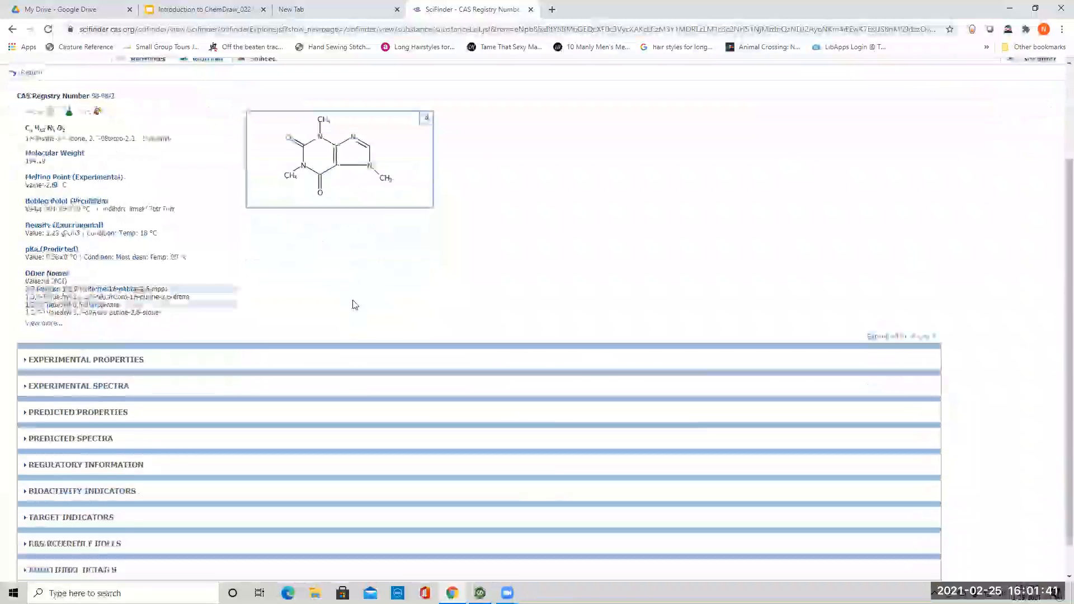
pyautogui.scroll(4, 355, 304)
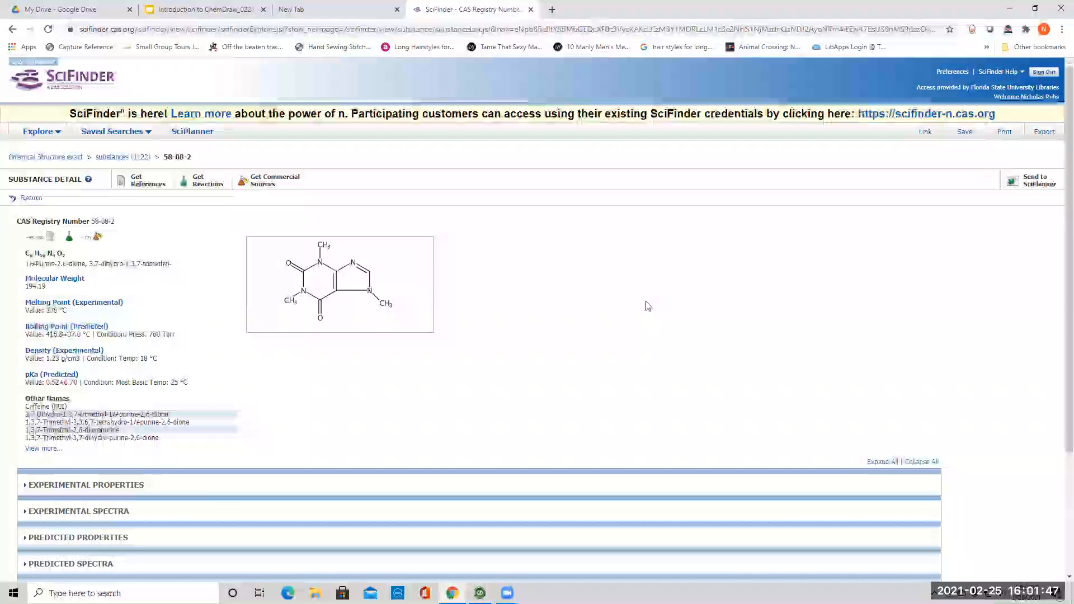
pyautogui.scroll(-4, 340, 381)
pyautogui.scroll(4, 340, 377)
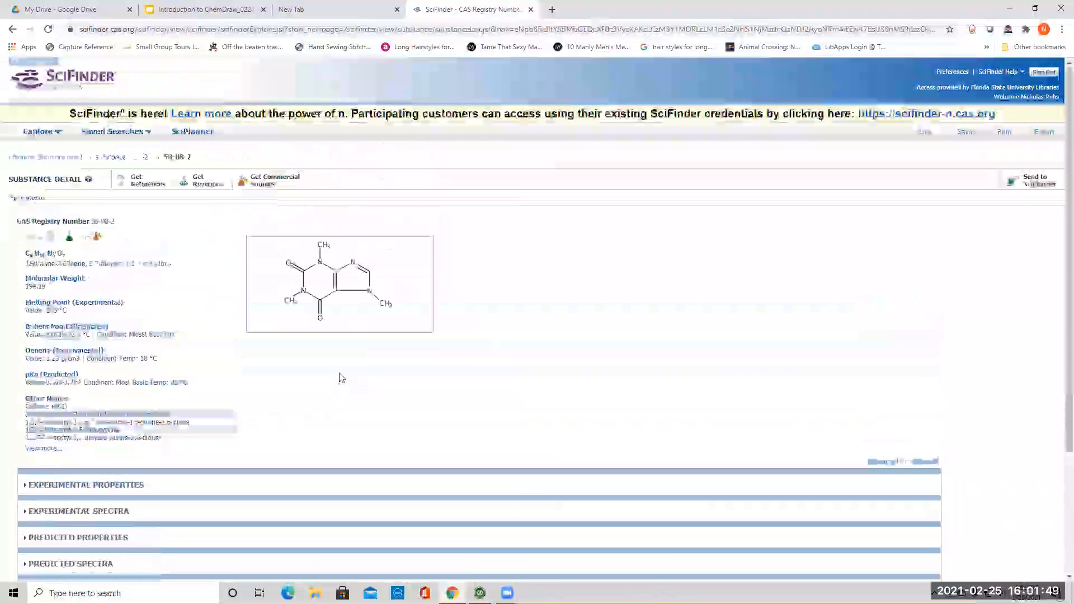
pyautogui.scroll(-4, 341, 370)
pyautogui.scroll(4, 338, 355)
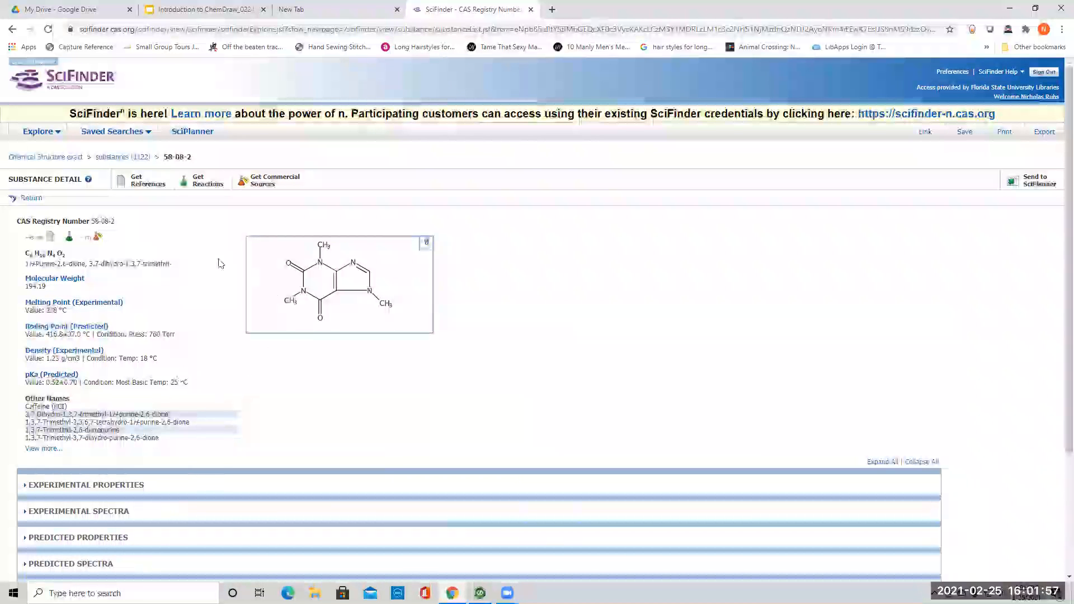
pyautogui.click(142, 185)
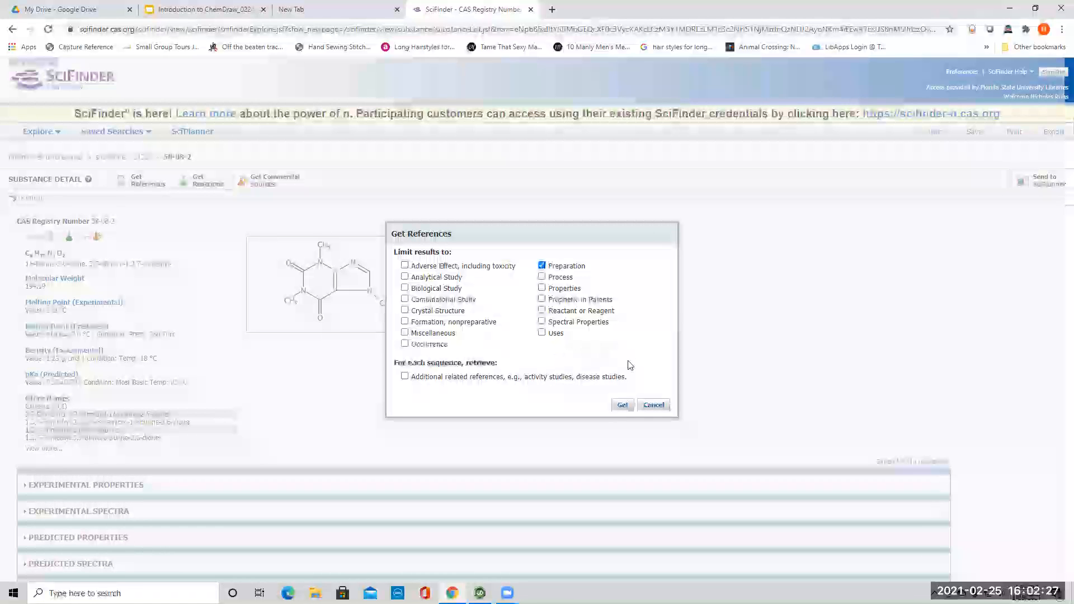
pyautogui.click(623, 406)
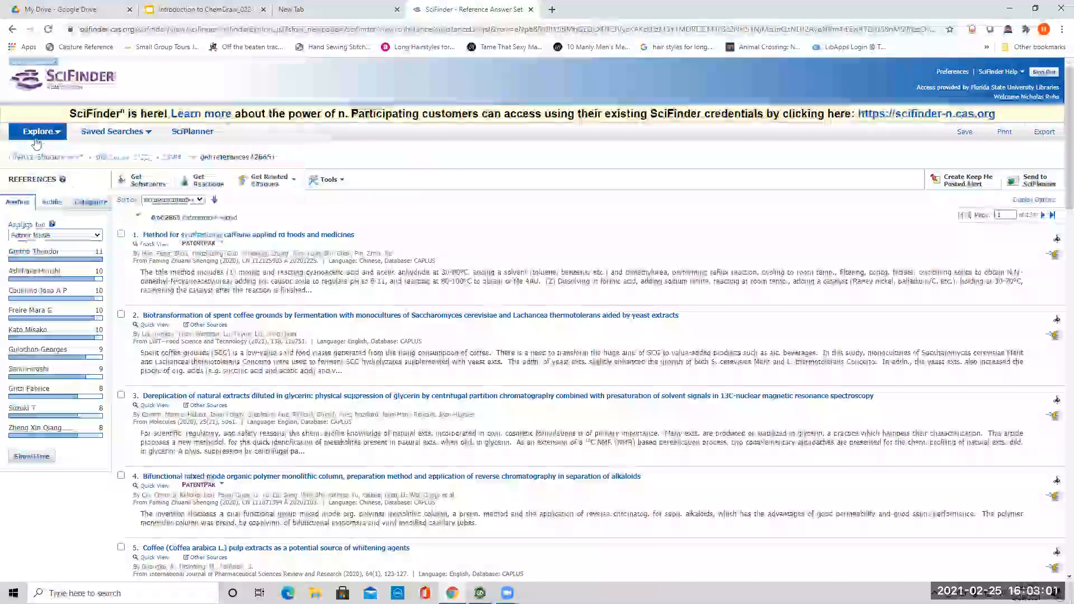
# Open SciFinder's Chemical Structure search page, and switch to the Introduction to ChemDraw_02242021 presentation in Google Slides.
pyautogui.click(88, 80)
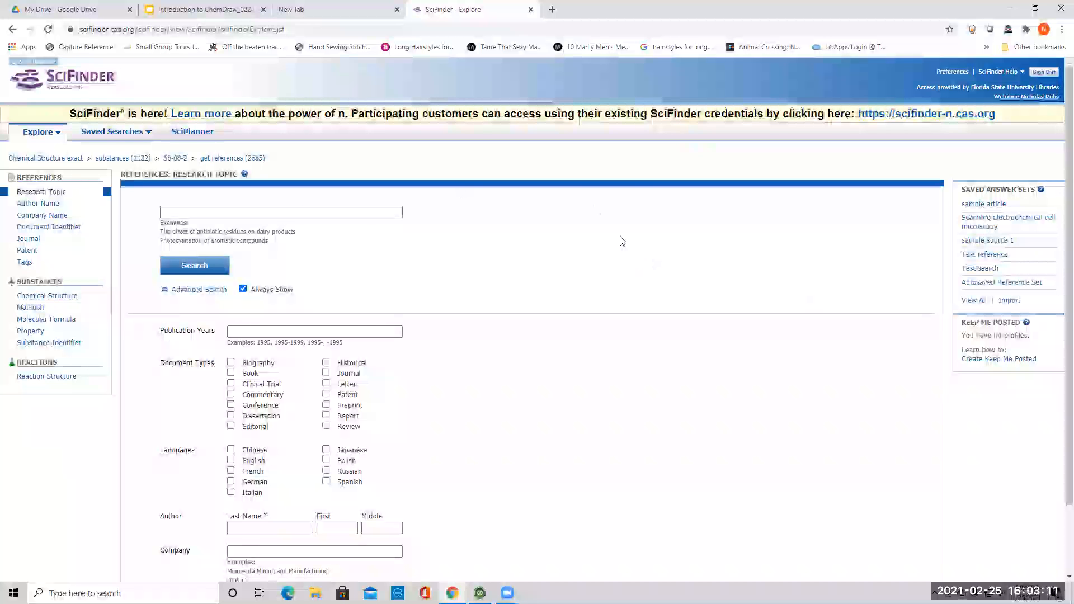
pyautogui.click(56, 296)
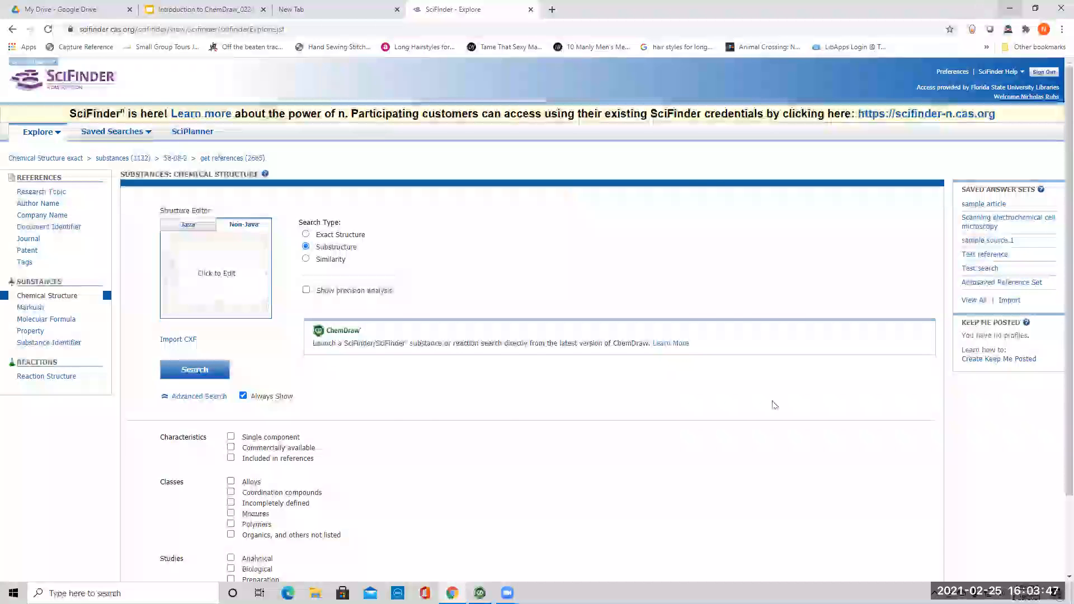
pyautogui.hotkey('ctrl', '2')
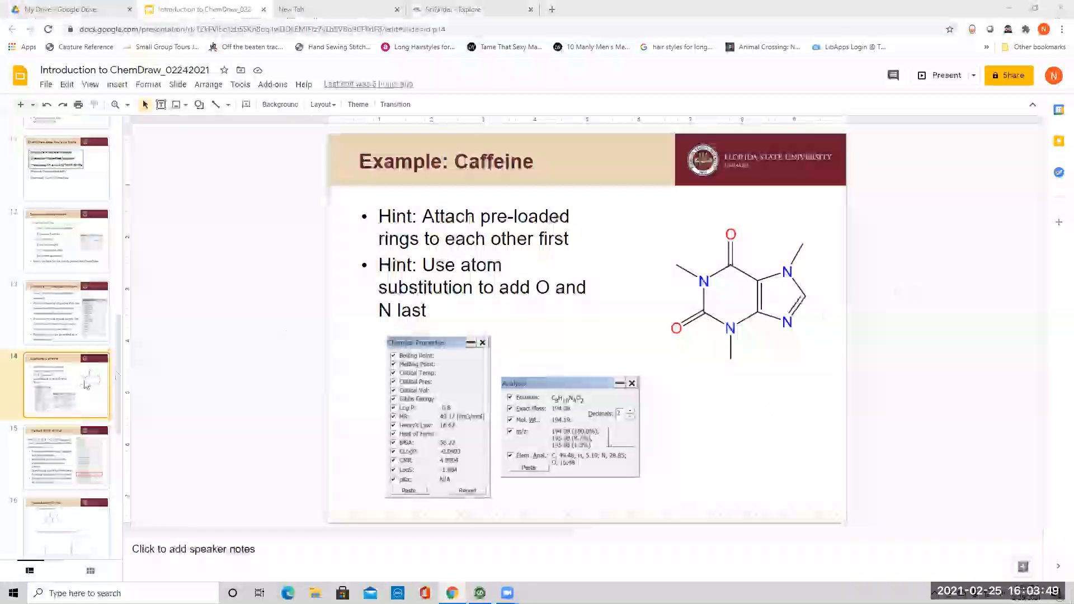
# Go to the "One final example..." slide with the (alpha)-D-glucose exercise in the presentation.
pyautogui.scroll(-7, 86, 385)
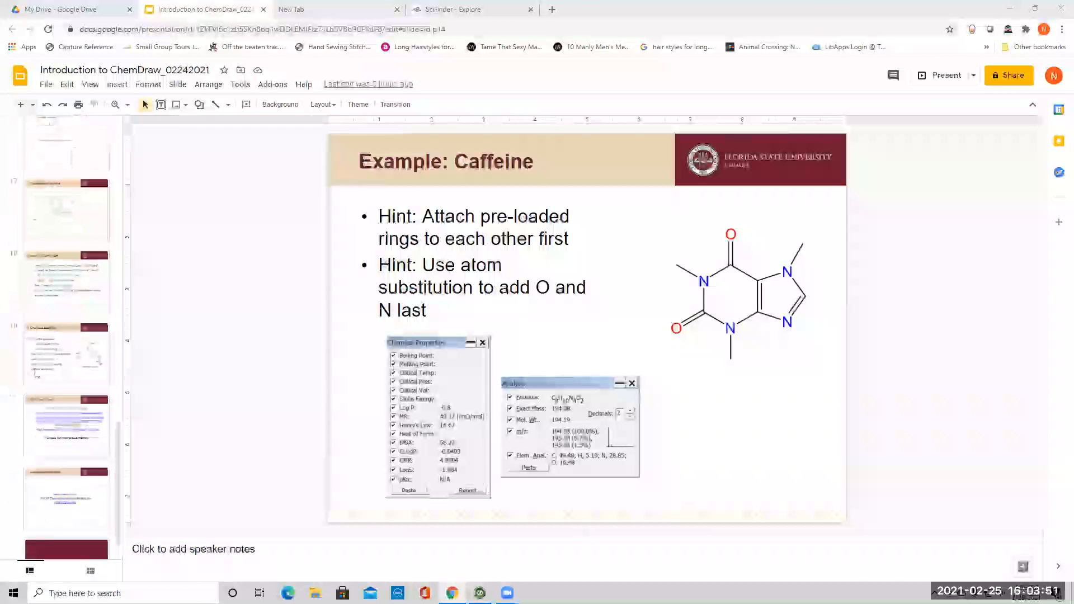
pyautogui.click(71, 344)
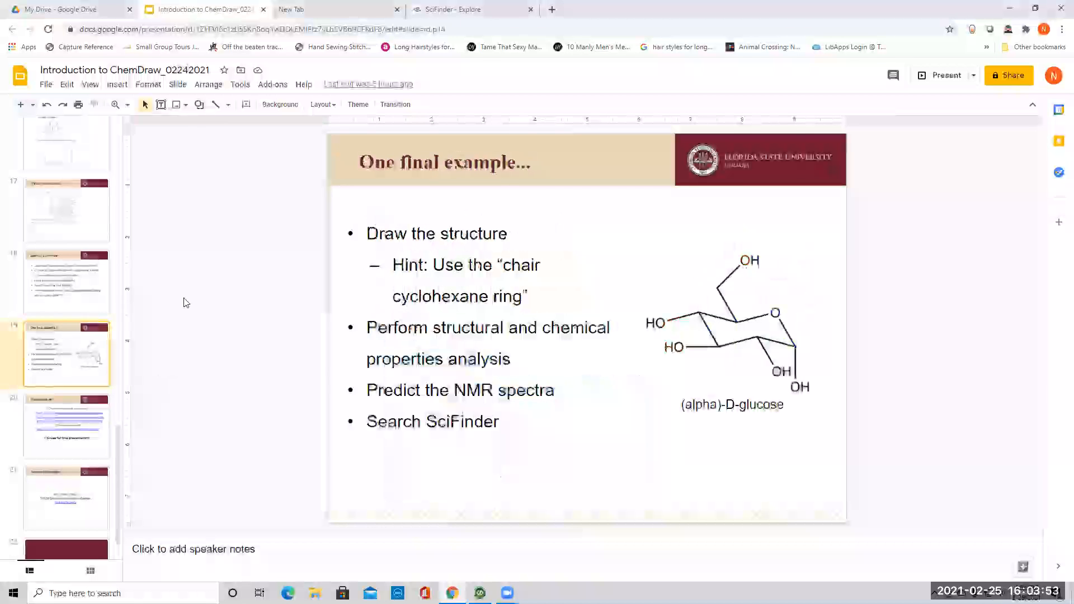
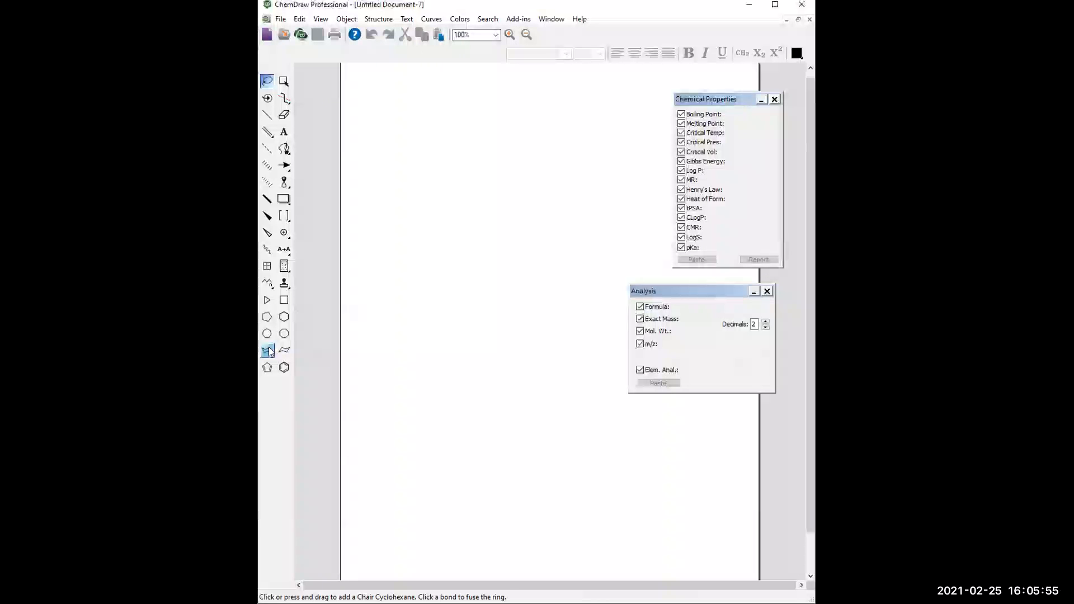
# Switch to ChemDraw, place a chair cyclohexane ring on the blank page, zoom to 200% and move the Analysis window clear of the ring.
pyautogui.click(266, 347)
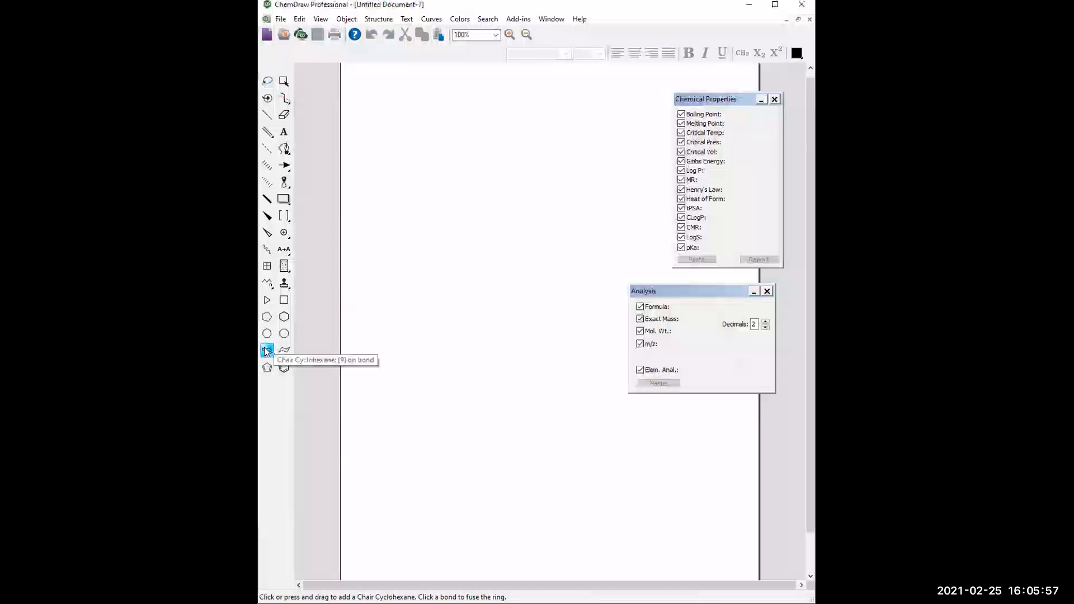
pyautogui.click(490, 201)
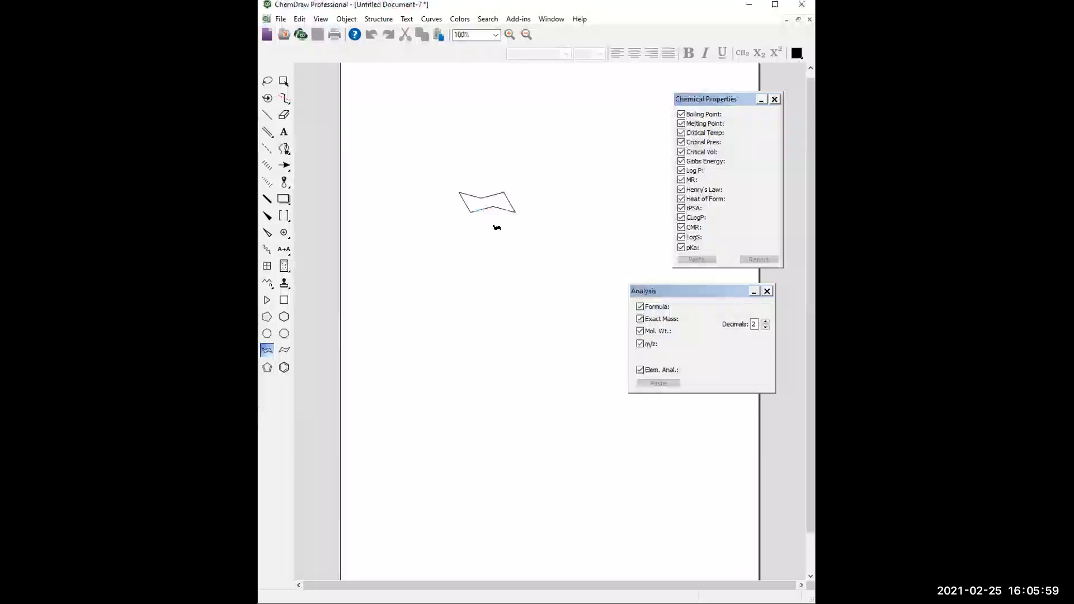
pyautogui.click(512, 33)
pyautogui.click(511, 33)
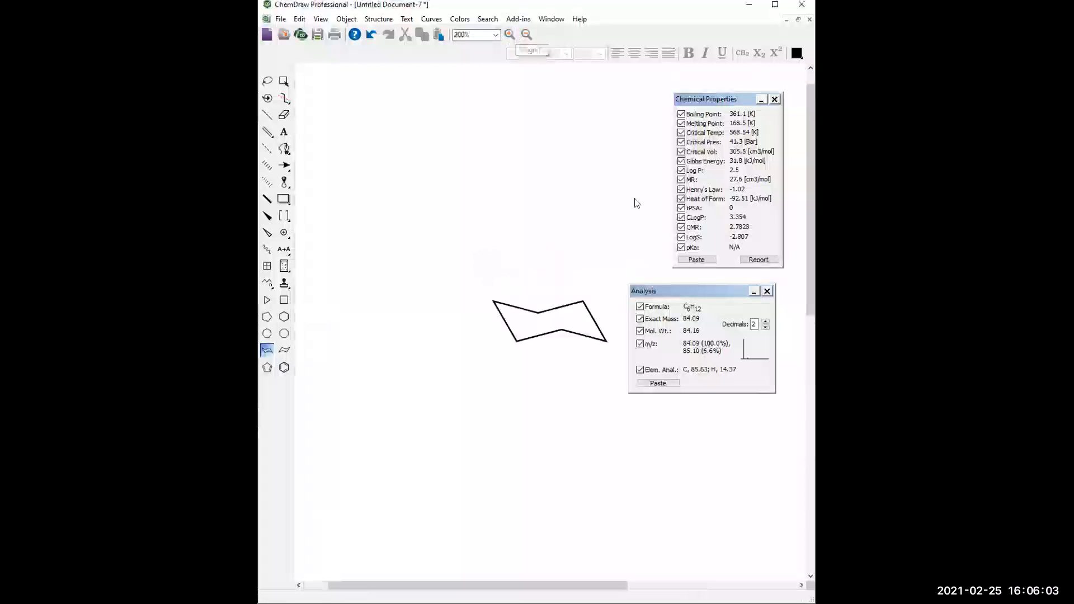
pyautogui.moveTo(693, 289); pyautogui.dragTo(724, 298)
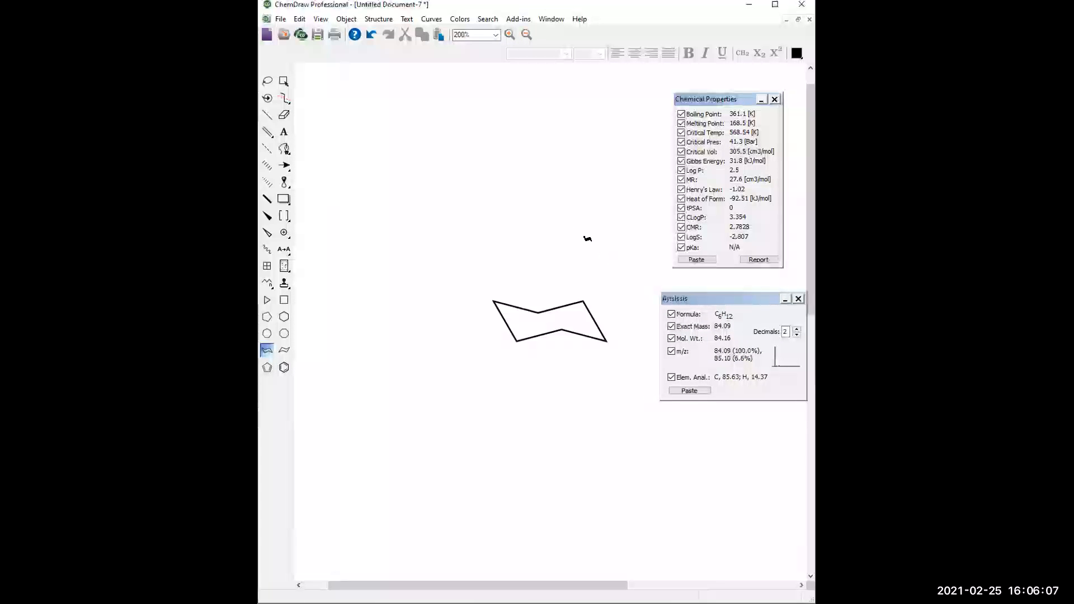
# Add single-bond substituents to five ring carbons, leaving the upper-right one bare, with an upward two-bond chain on the upper middle carbon.
pyautogui.click(267, 114)
pyautogui.click(491, 301)
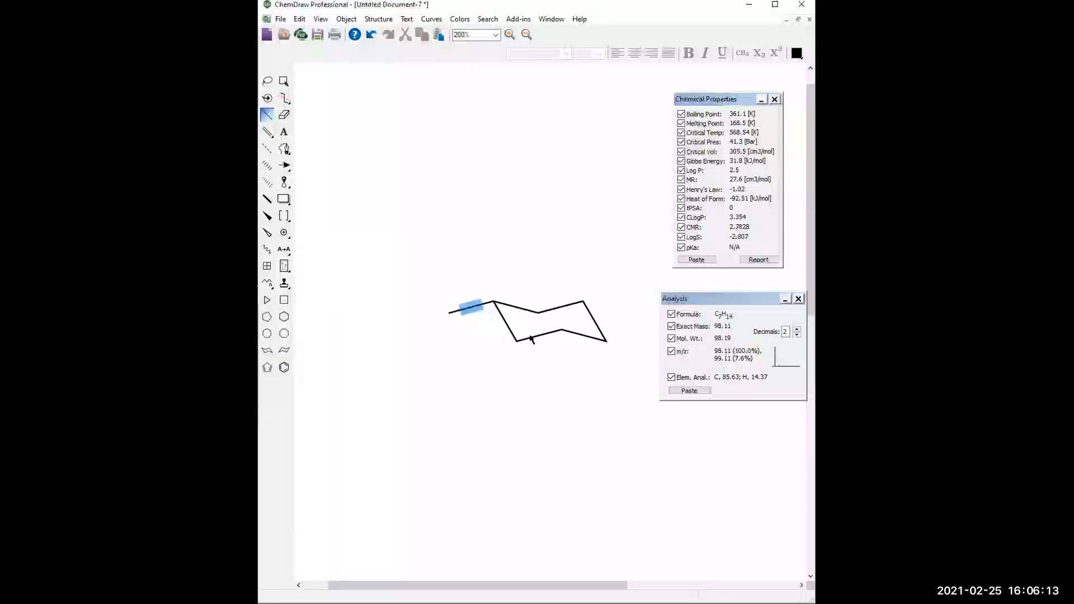
pyautogui.click(514, 342)
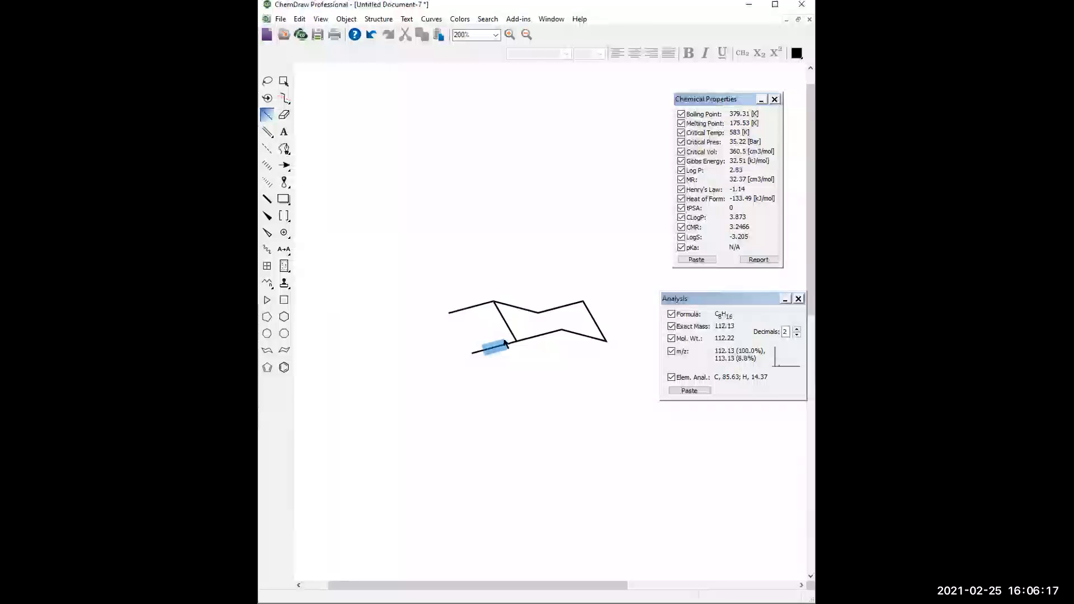
pyautogui.click(538, 312)
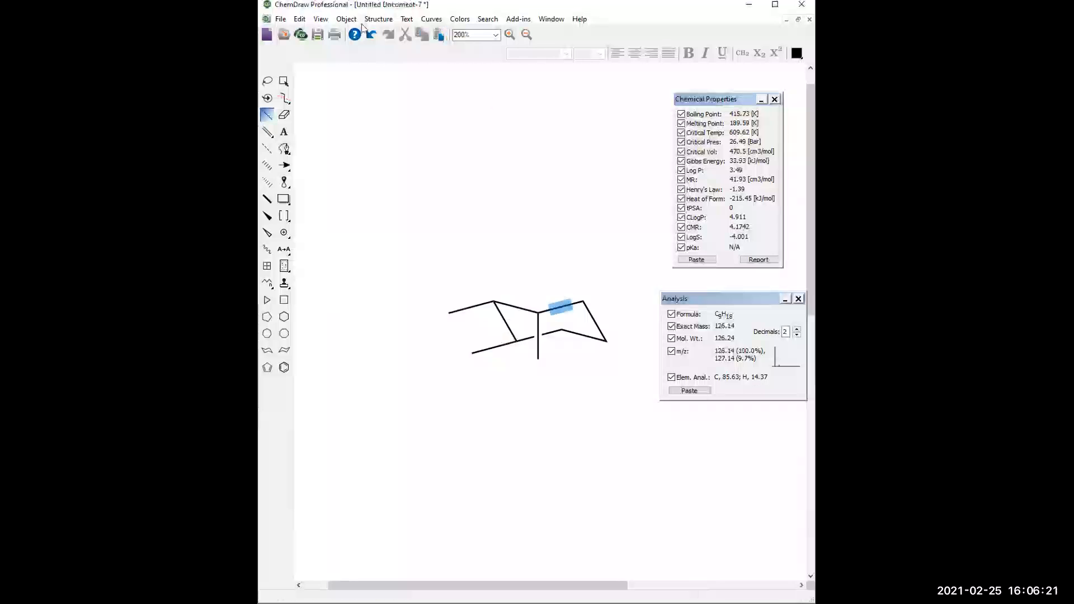
pyautogui.click(371, 34)
pyautogui.click(535, 294)
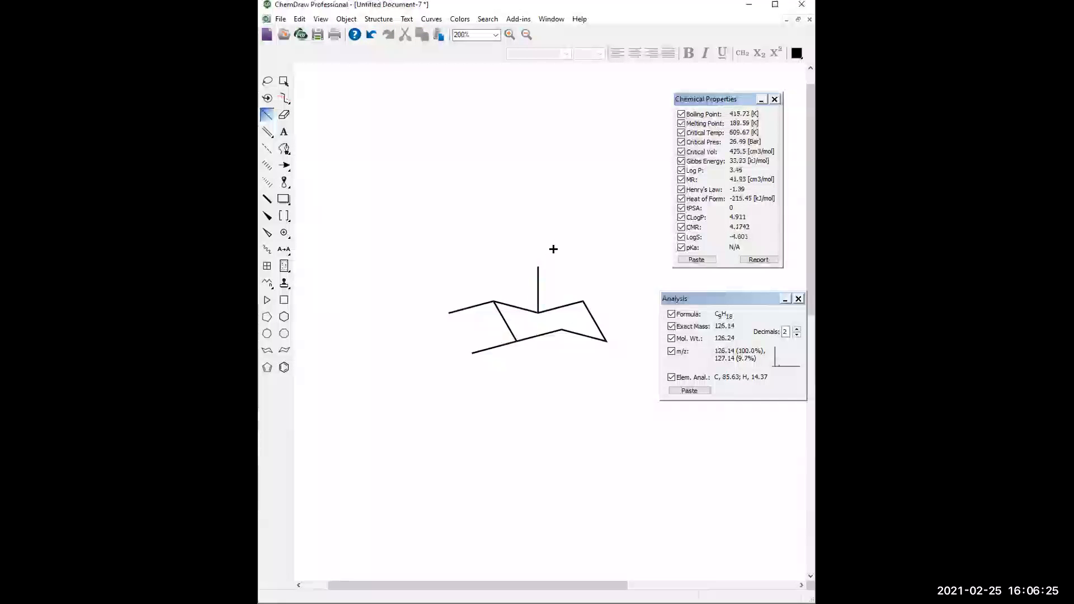
pyautogui.click(542, 265)
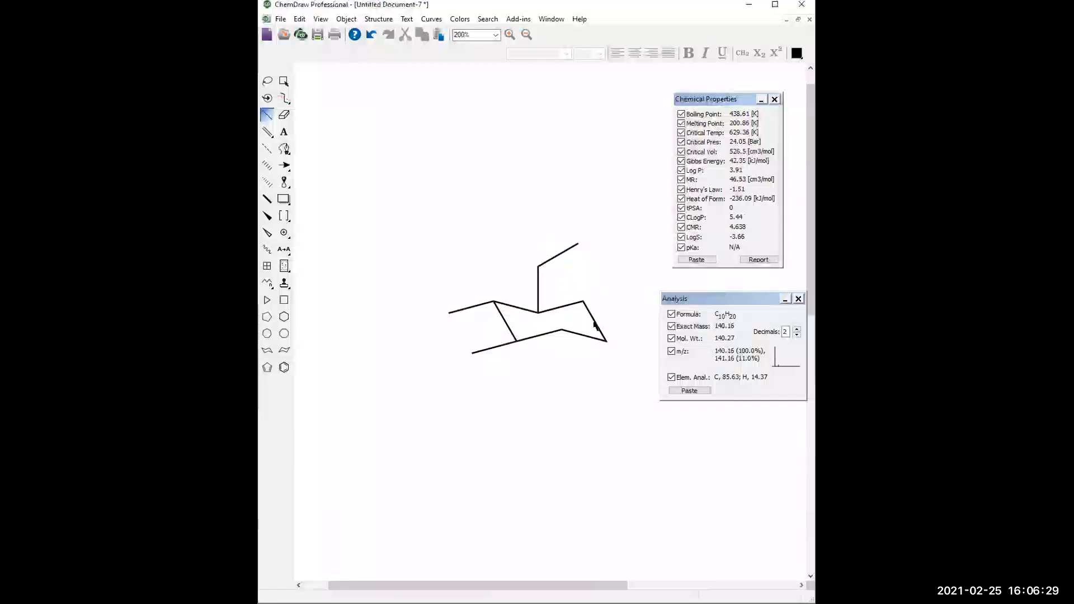
pyautogui.click(561, 330)
pyautogui.click(606, 341)
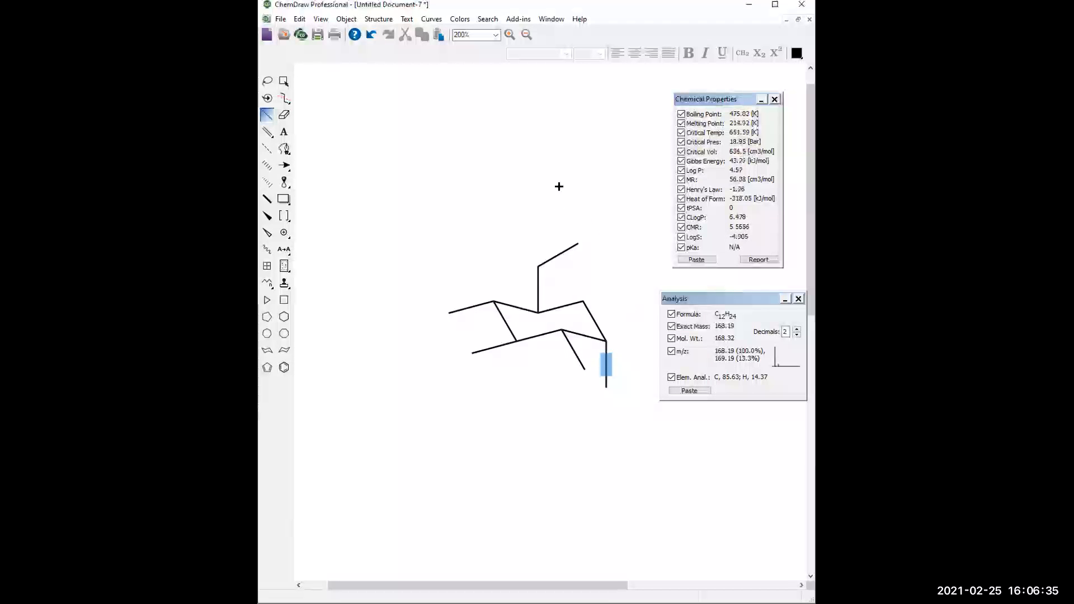
# Label the ends of the two left-hand substituent bonds OH.
pyautogui.click(284, 131)
pyautogui.click(446, 311)
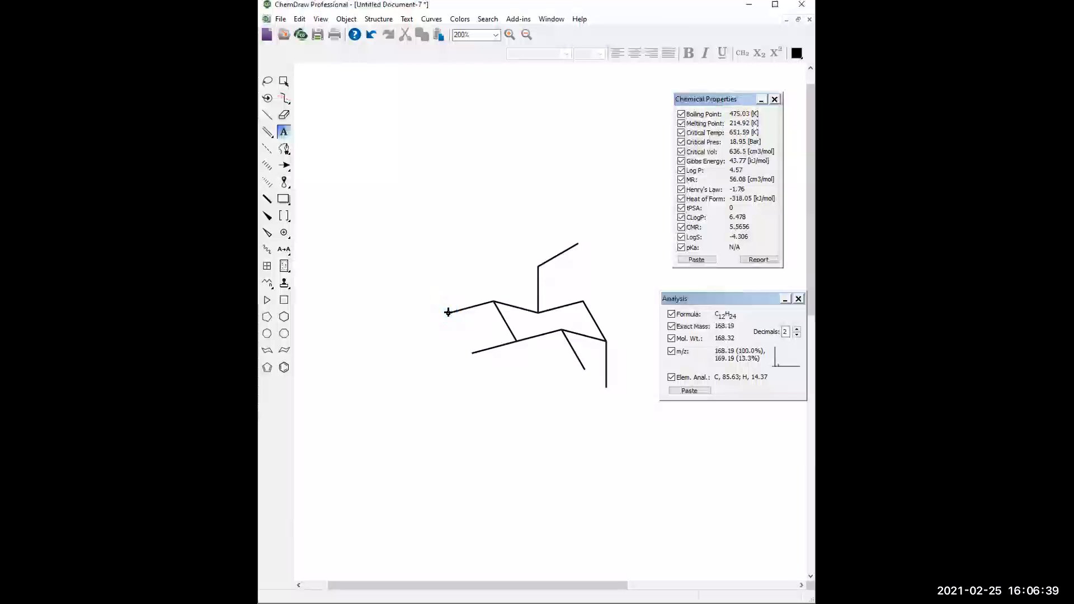
pyautogui.click(470, 352)
pyautogui.write('OH')
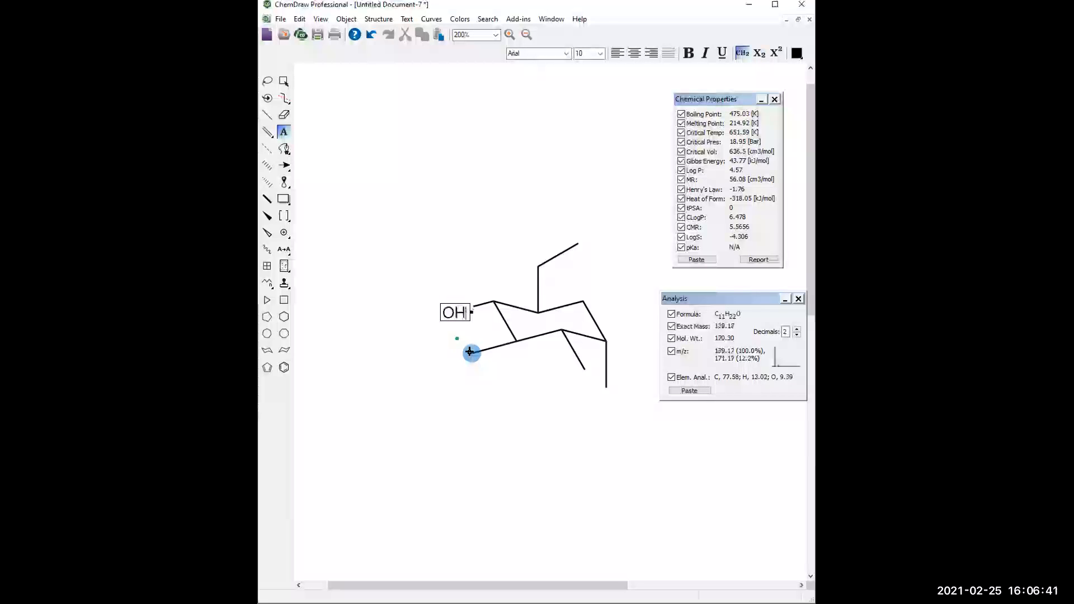
pyautogui.click(476, 376)
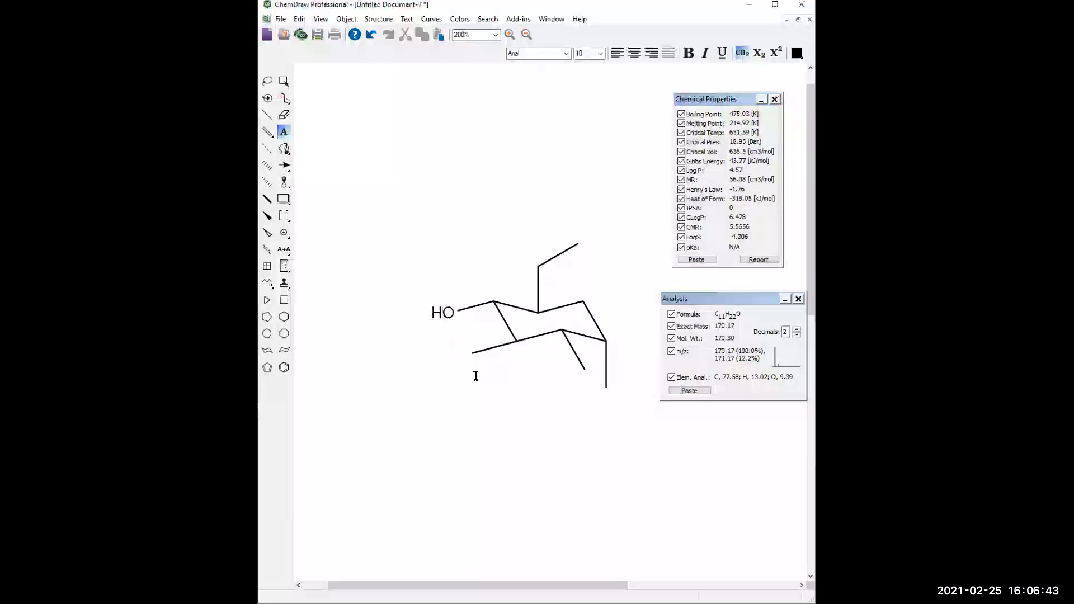
pyautogui.click(474, 361)
pyautogui.write('OH')
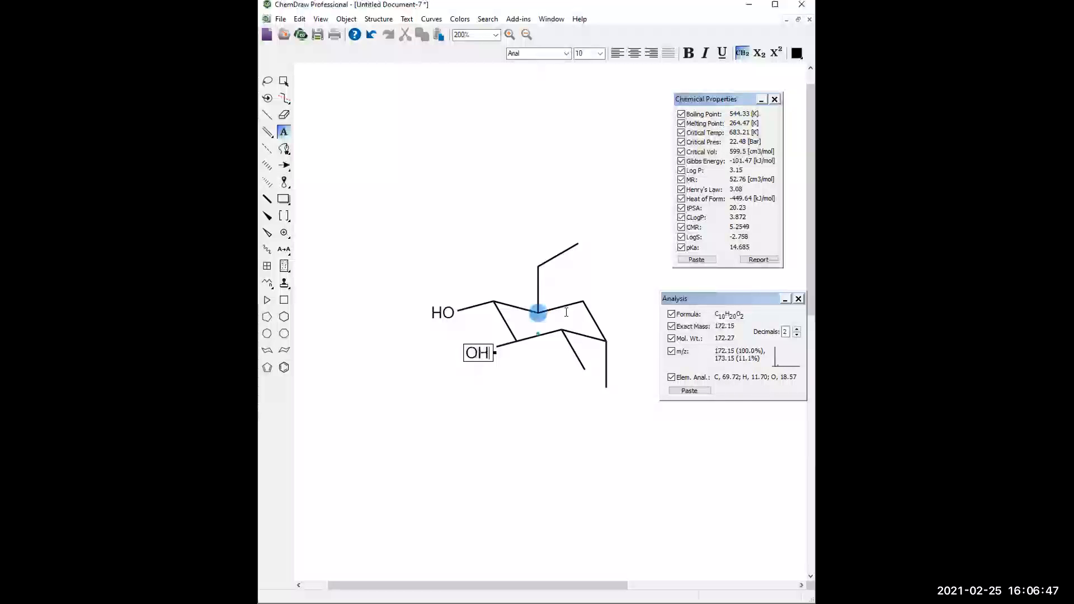
# Label the ends of the two lower-right substituent bonds and of the upper two-bond chain OH.
pyautogui.click(583, 368)
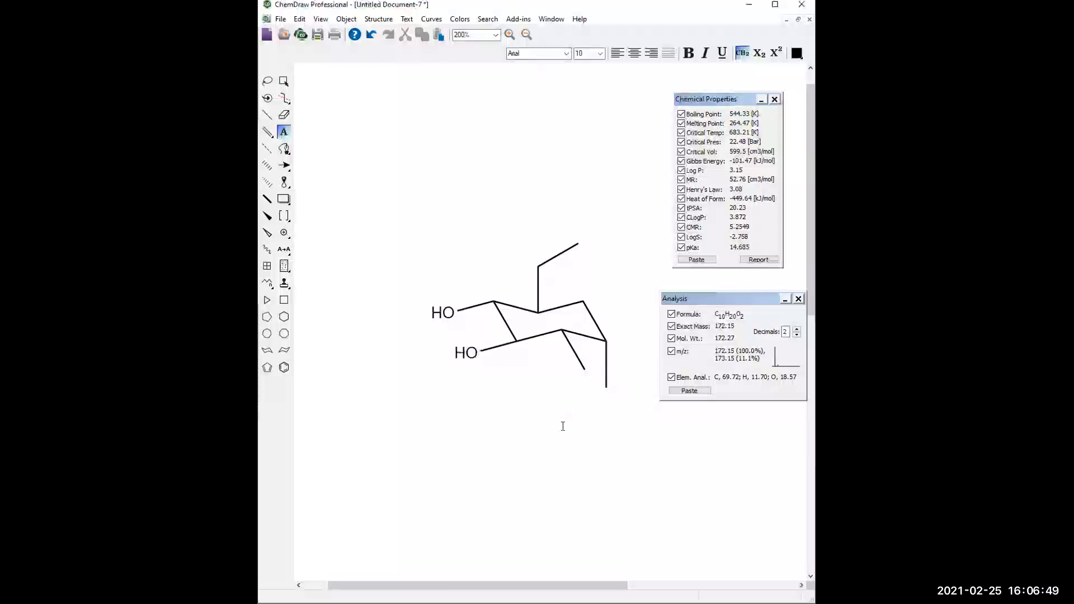
pyautogui.write('OH')
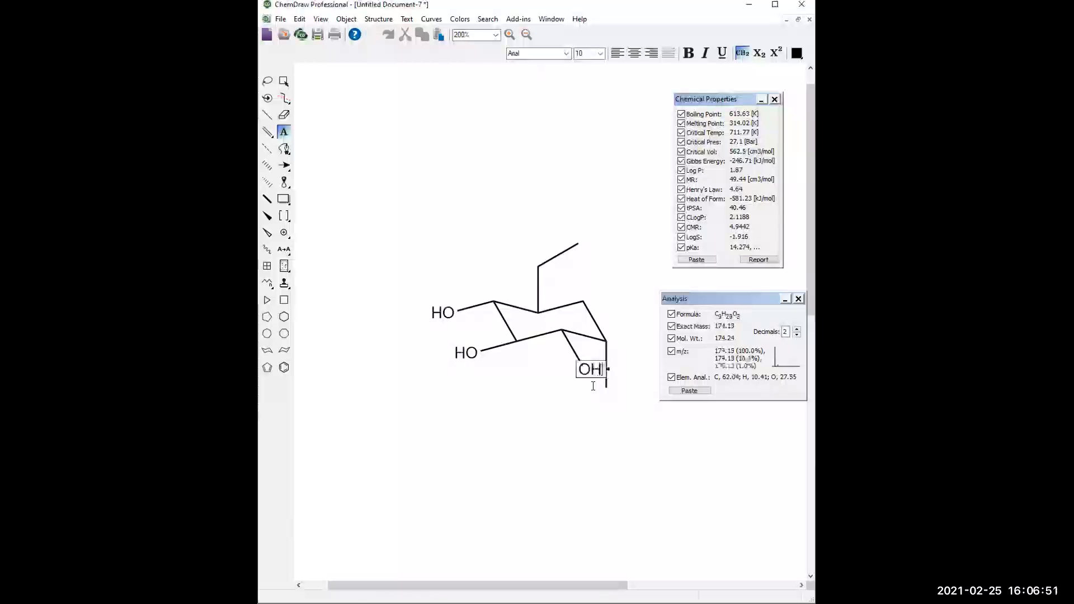
pyautogui.click(618, 432)
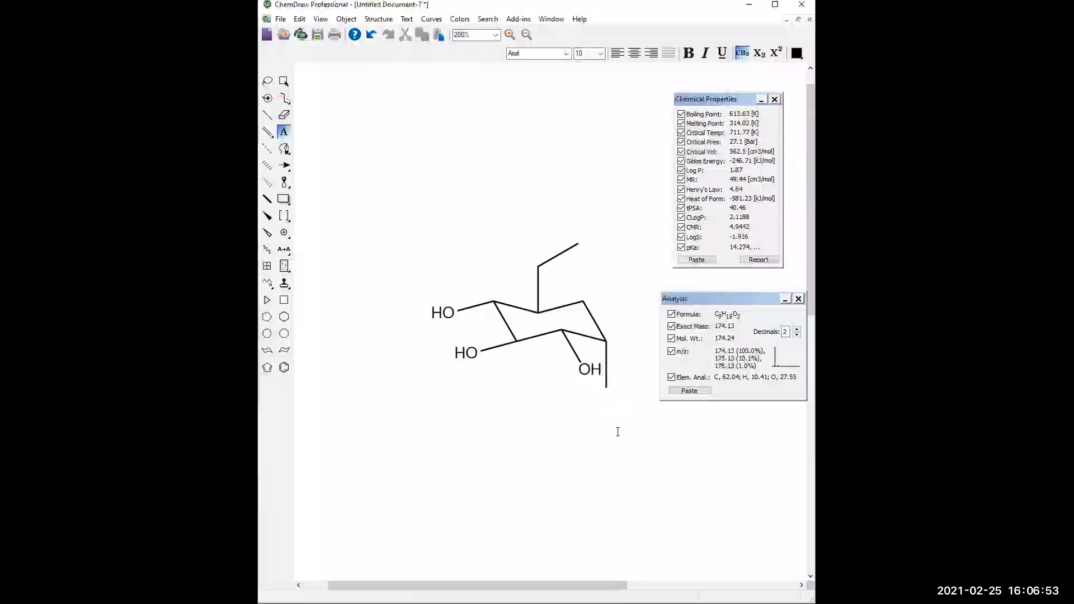
pyautogui.click(616, 395)
pyautogui.write('OH')
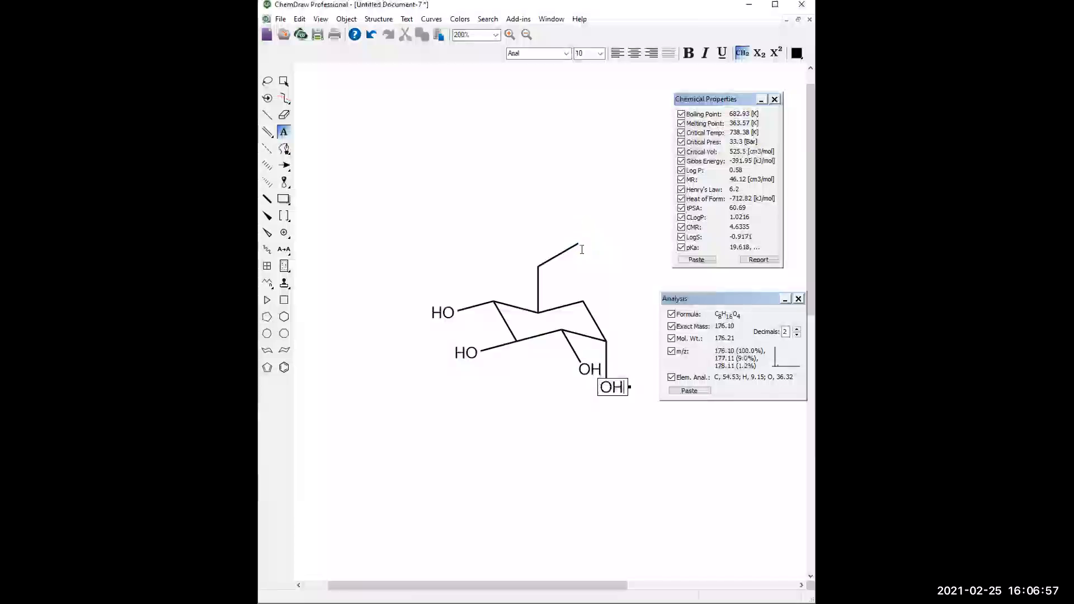
pyautogui.click(607, 292)
pyautogui.click(607, 271)
pyautogui.write('OH')
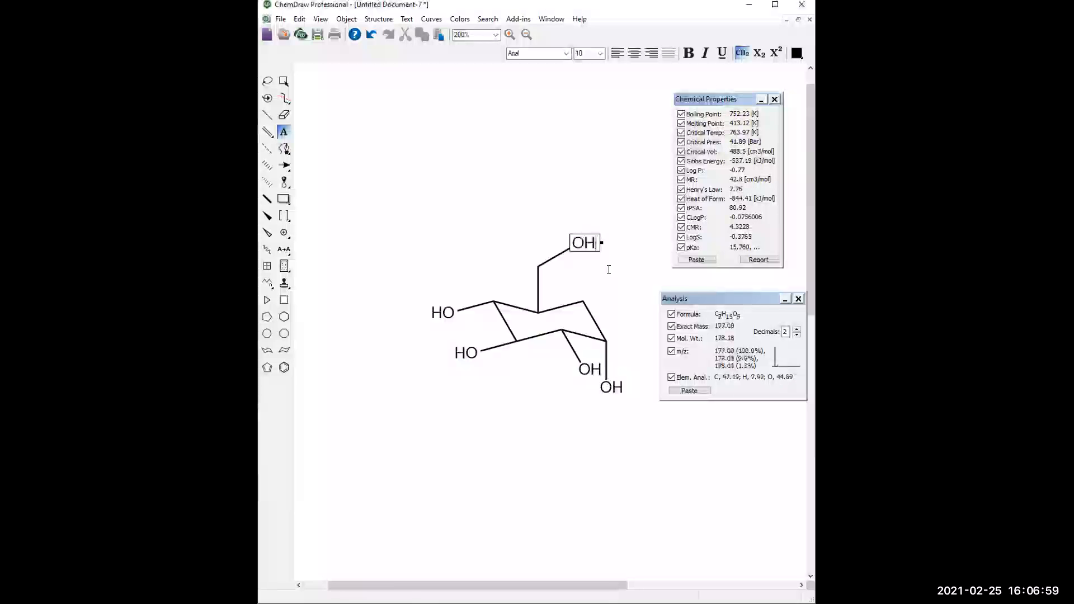
# Replace the unsubstituted upper-right ring carbon with O to complete the glucose structure.
pyautogui.click(584, 300)
pyautogui.click(585, 297)
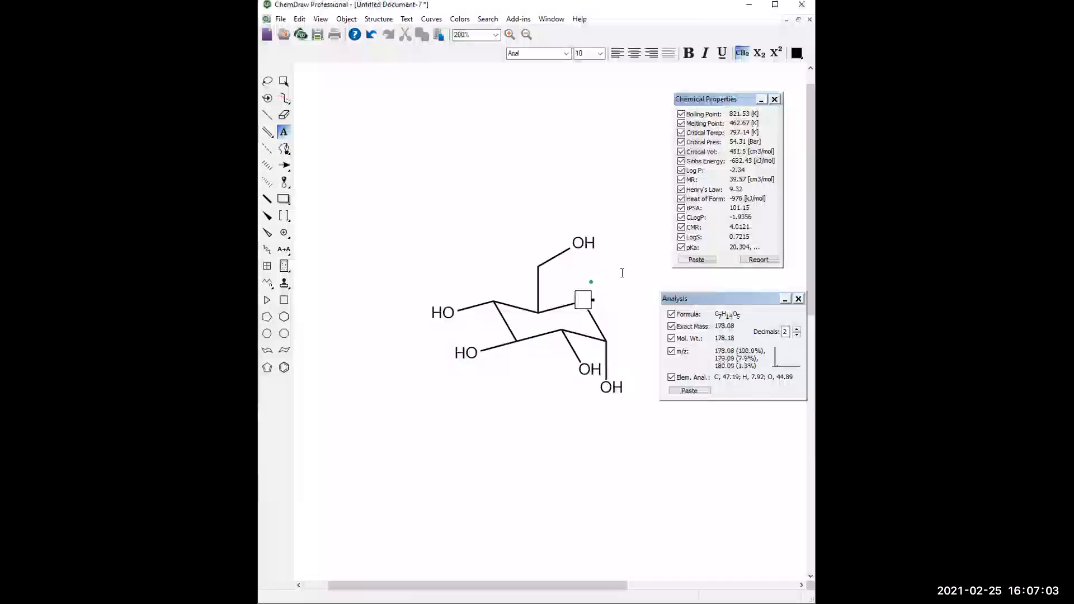
pyautogui.write('O')
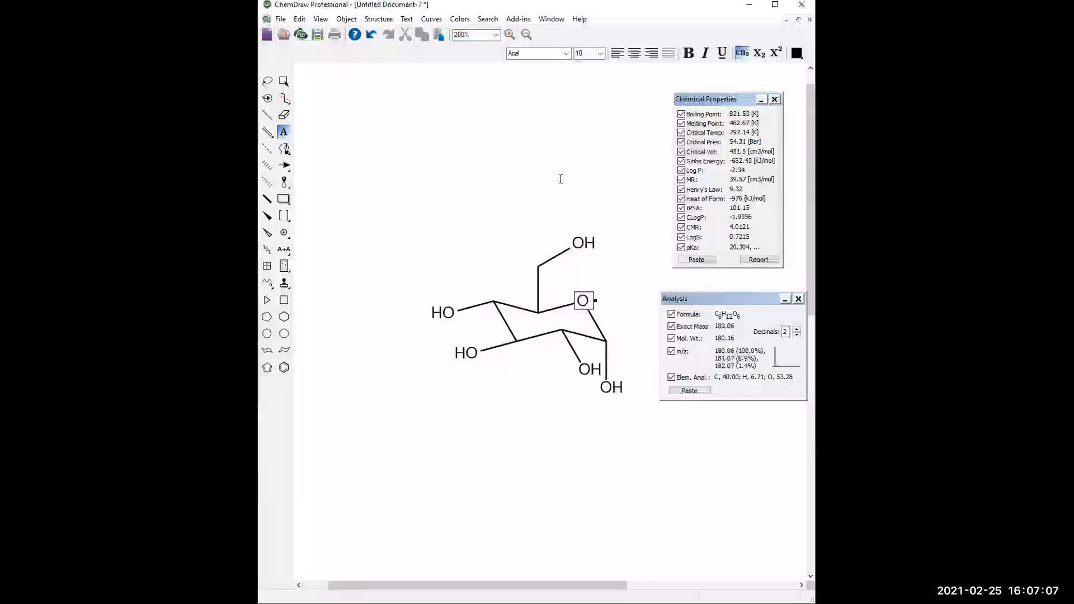
pyautogui.press('Escape')
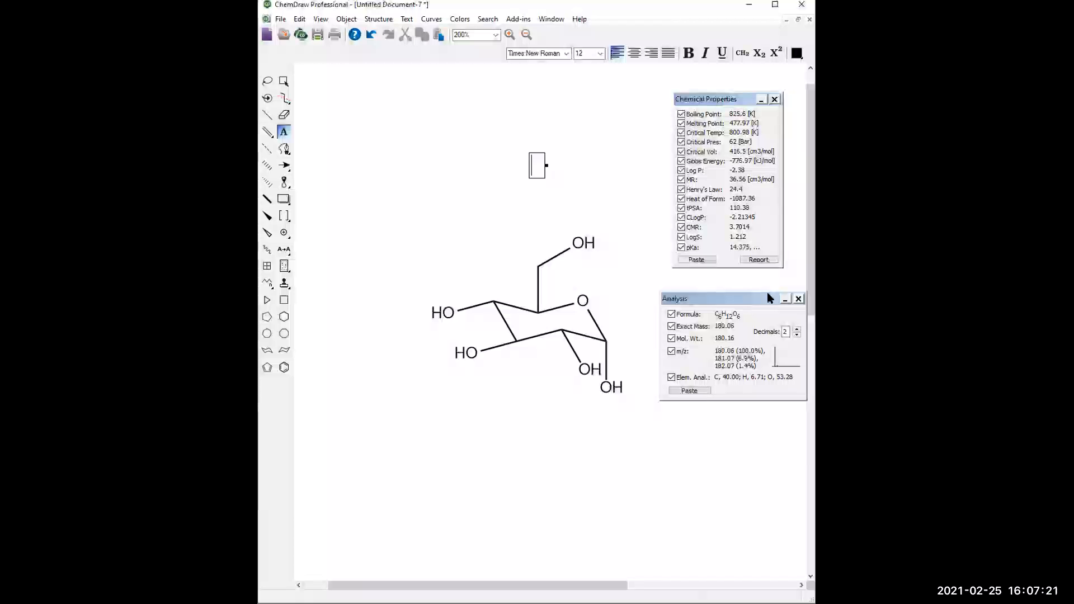
# Paste the full structural analysis data beneath the glucose structure as a caption, with no text box being edited.
pyautogui.click(690, 391)
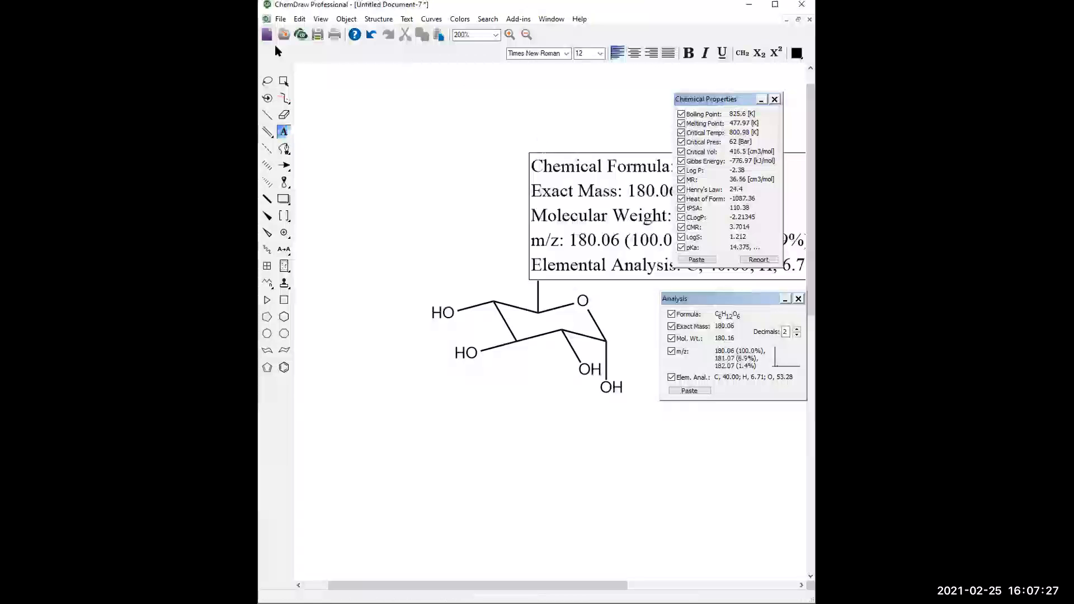
pyautogui.click(371, 34)
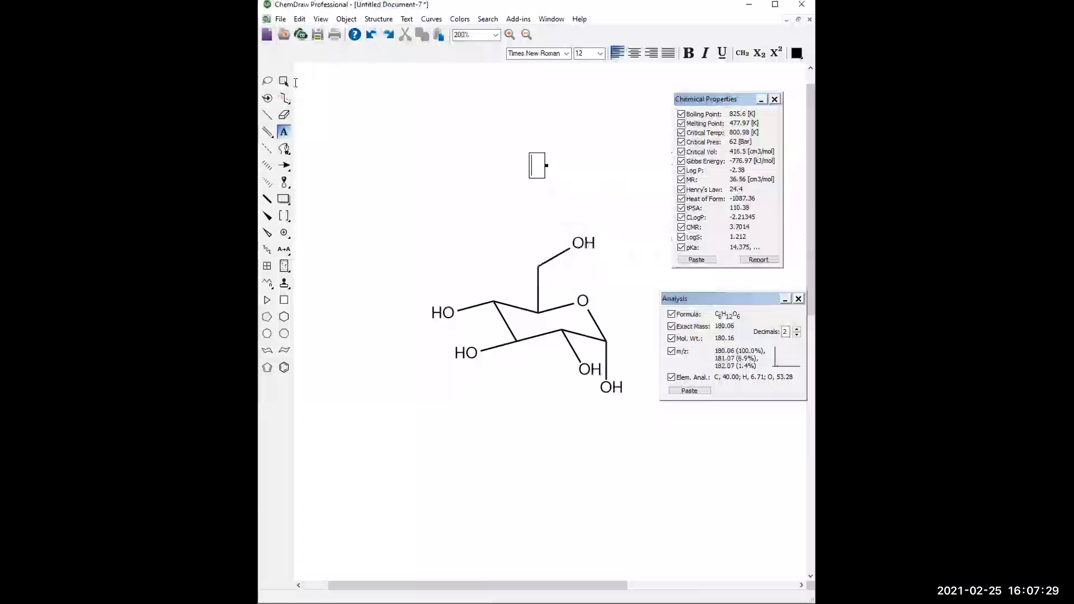
pyautogui.click(268, 81)
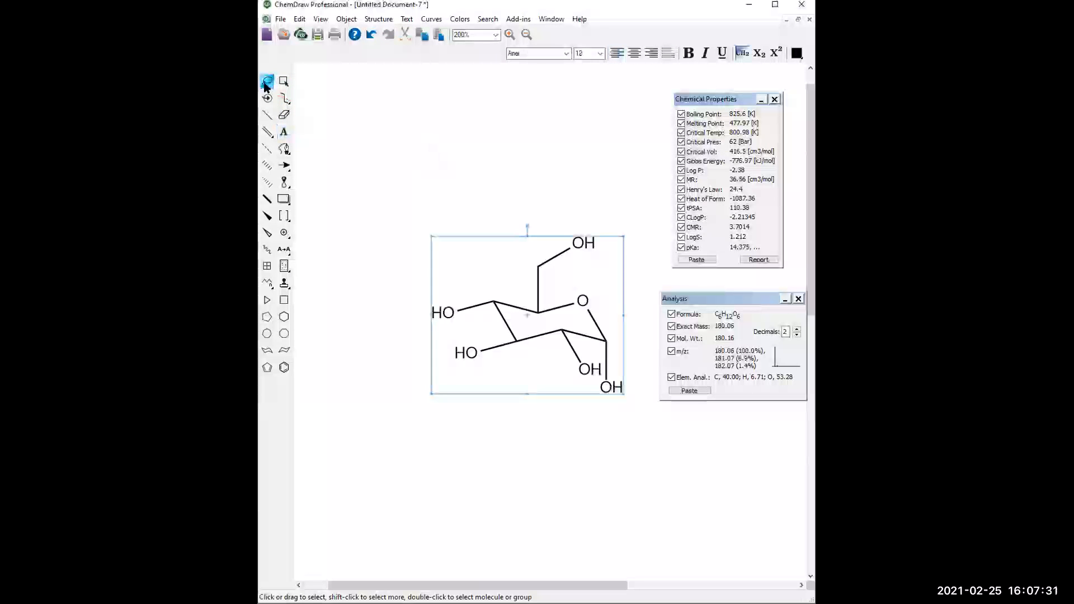
pyautogui.click(443, 134)
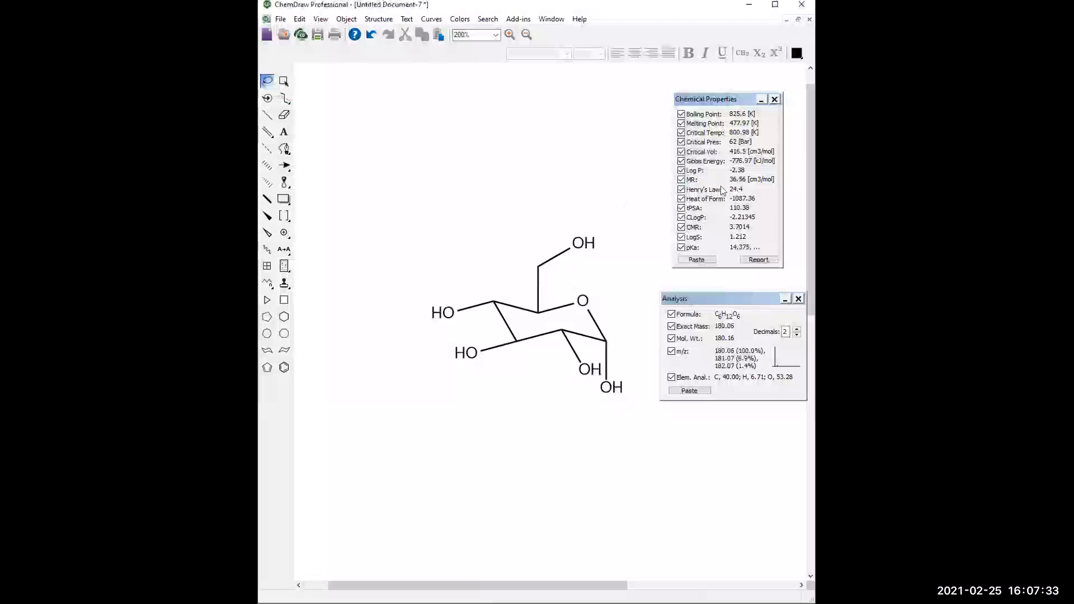
pyautogui.click(688, 391)
pyautogui.scroll(-3, 568, 367)
pyautogui.scroll(-6, 568, 368)
pyautogui.scroll(3, 568, 369)
pyautogui.scroll(2, 568, 368)
pyautogui.scroll(-1, 567, 368)
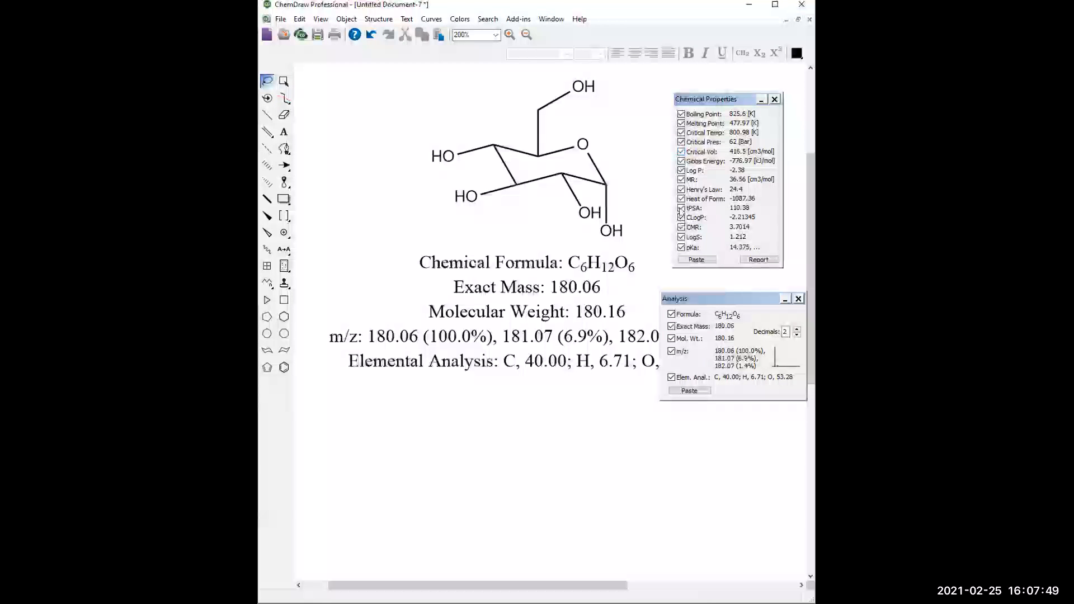
# Limit the chemical properties to boiling point, melting point, critical temperature and critical pressure, and paste them beneath the analysis data.
pyautogui.click(681, 237)
pyautogui.click(681, 246)
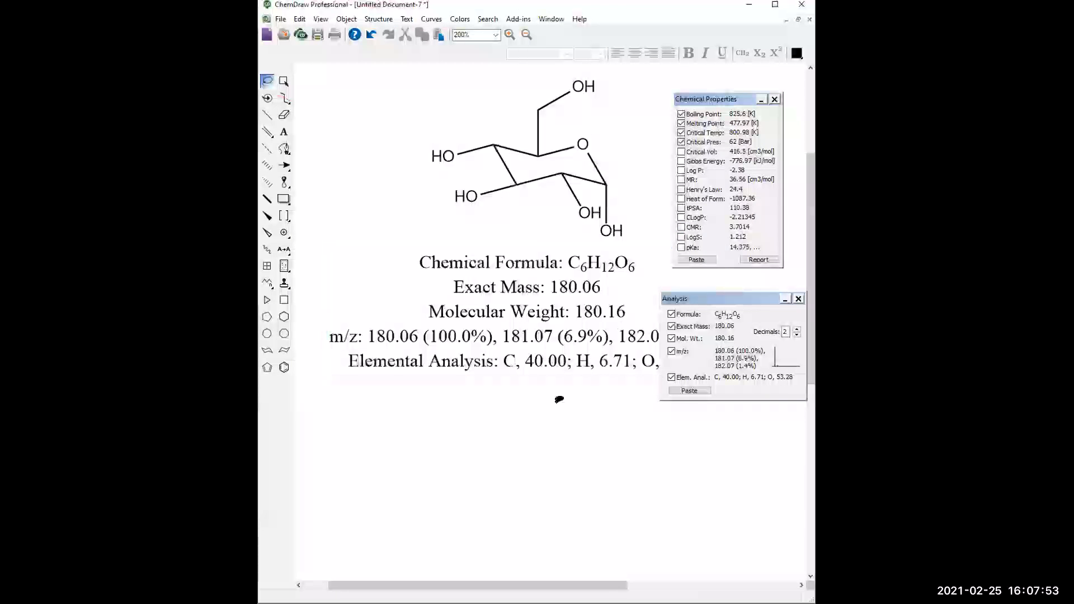
pyautogui.click(696, 259)
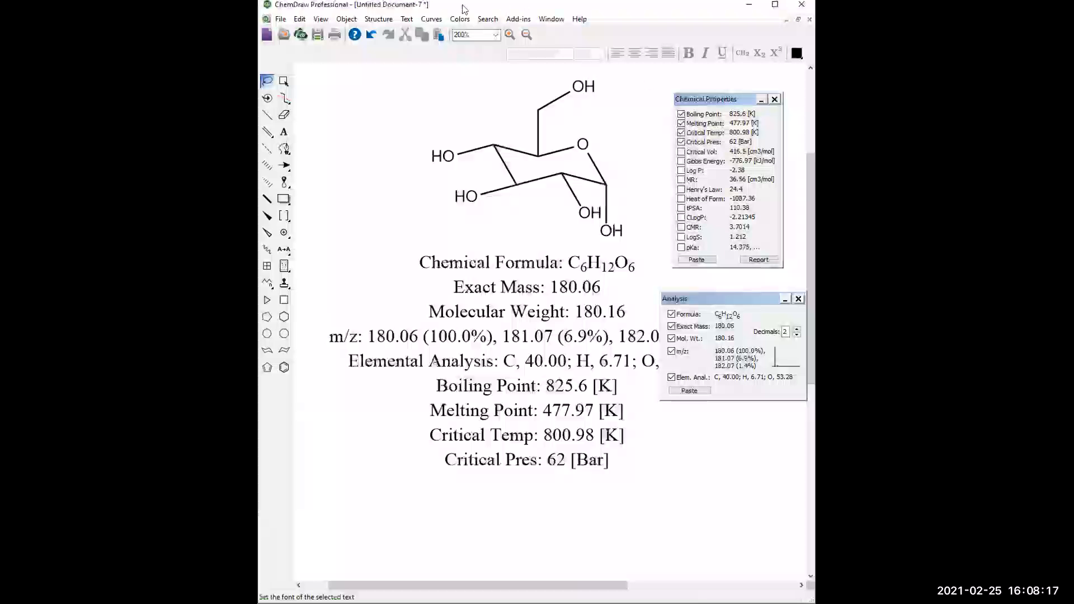
# Select the whole glucose structure and predict its 1H-NMR shifts.
pyautogui.click(378, 20)
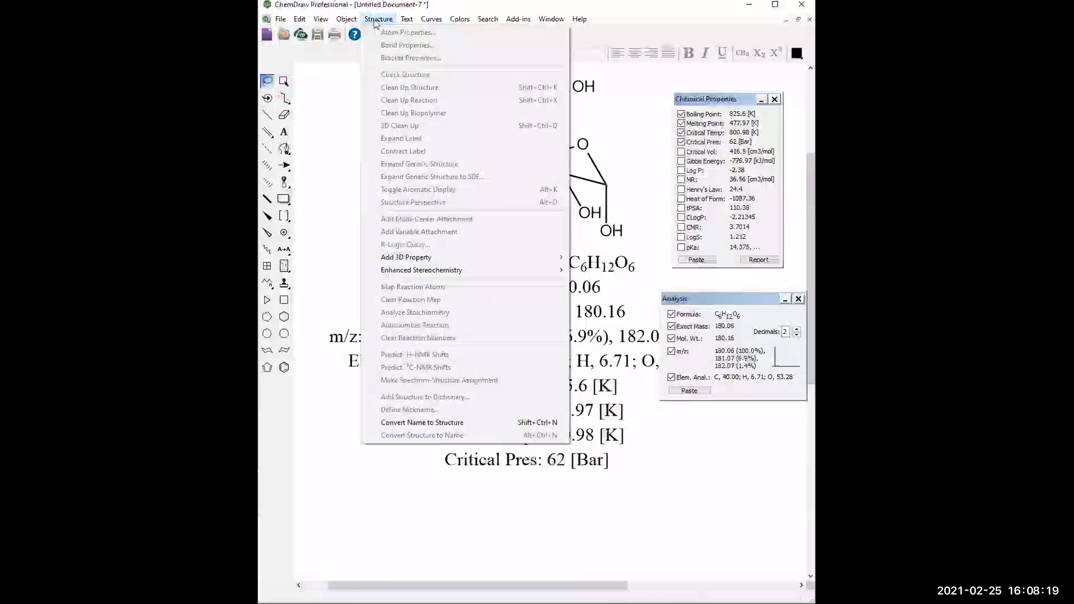
pyautogui.moveTo(488, 19)
pyautogui.moveTo(379, 21)
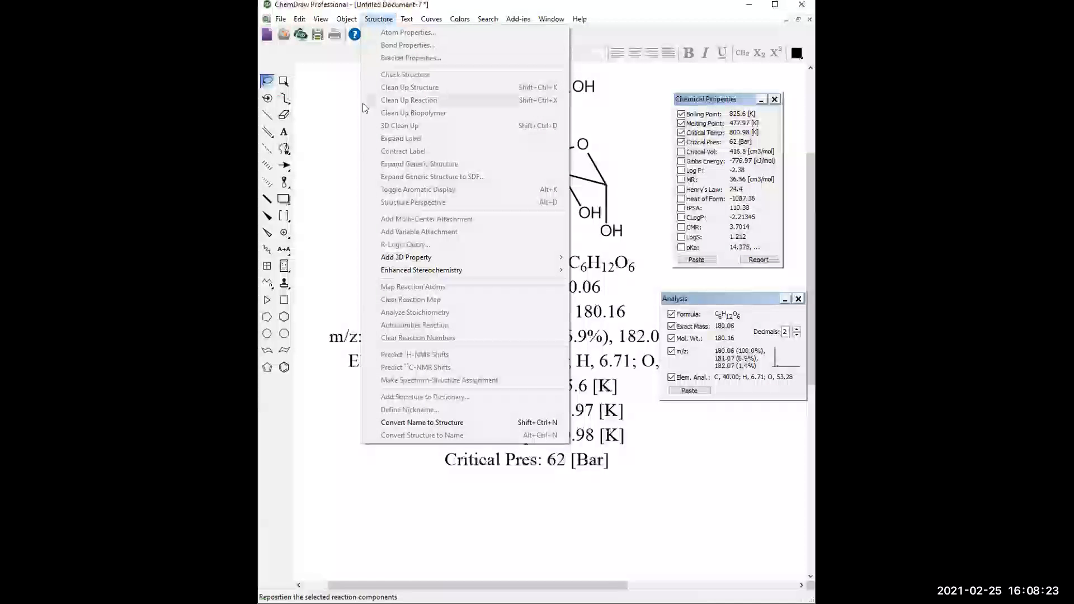
pyautogui.click(350, 125)
pyautogui.moveTo(461, 75)
pyautogui.mouseDown()
pyautogui.moveTo(525, 73)
pyautogui.moveTo(643, 168)
pyautogui.moveTo(621, 238)
pyautogui.moveTo(422, 210)
pyautogui.mouseUp()
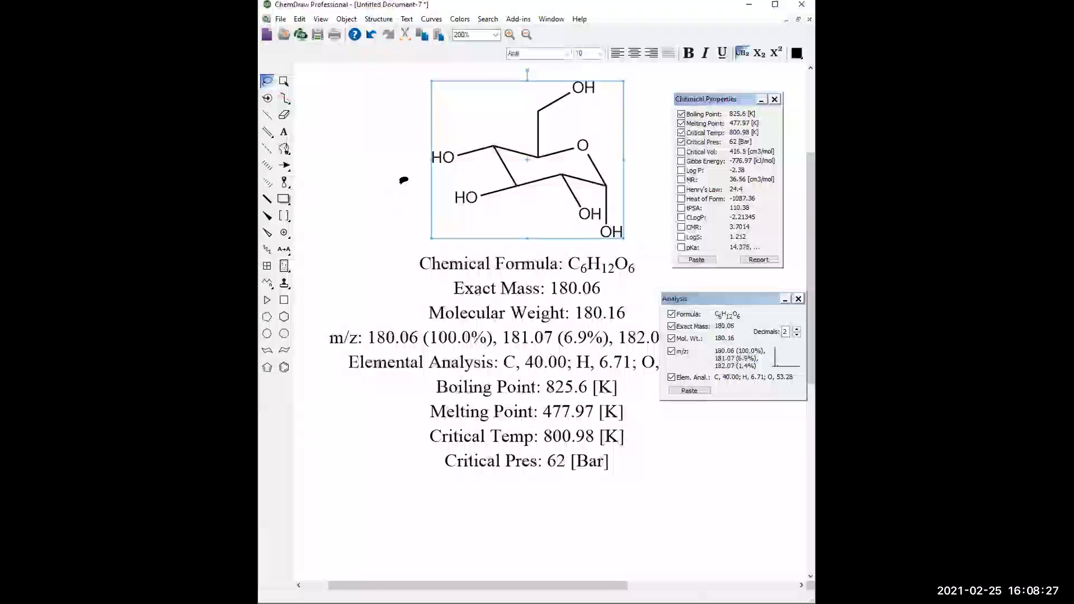
pyautogui.click(388, 22)
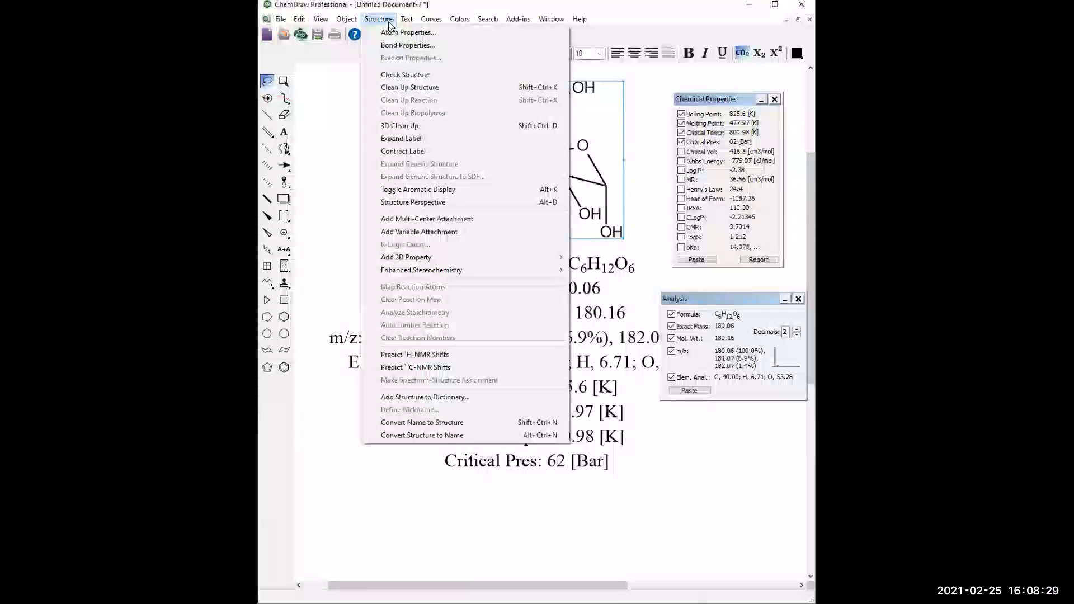
pyautogui.click(430, 355)
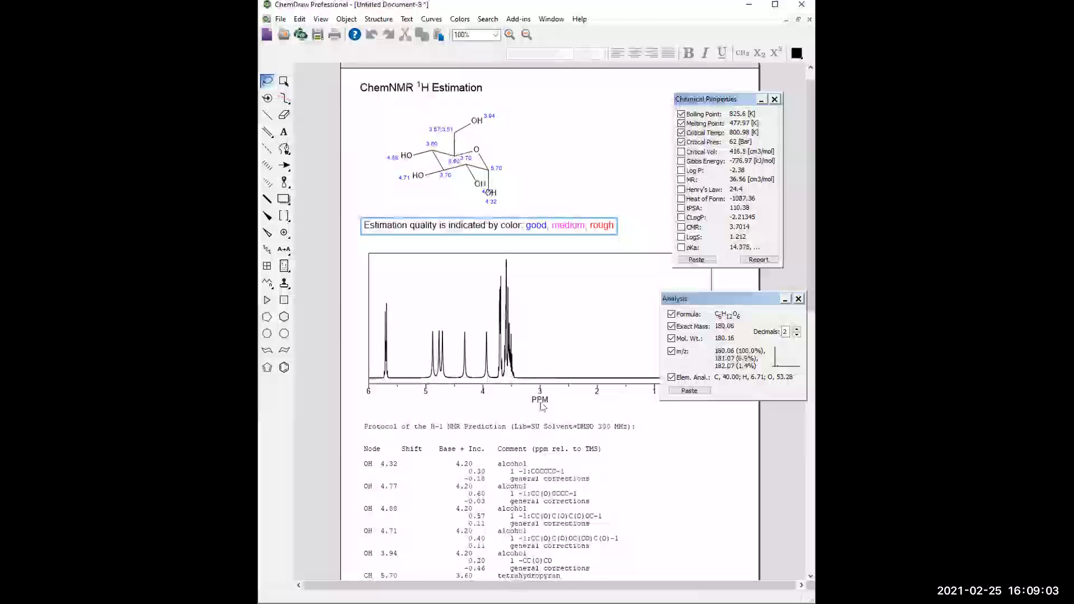
# Examine the glucose 1H-NMR estimation report, covering the spectrum, the shift protocol and the coupling constant prediction.
pyautogui.scroll(-1, 529, 425)
pyautogui.scroll(-5, 515, 459)
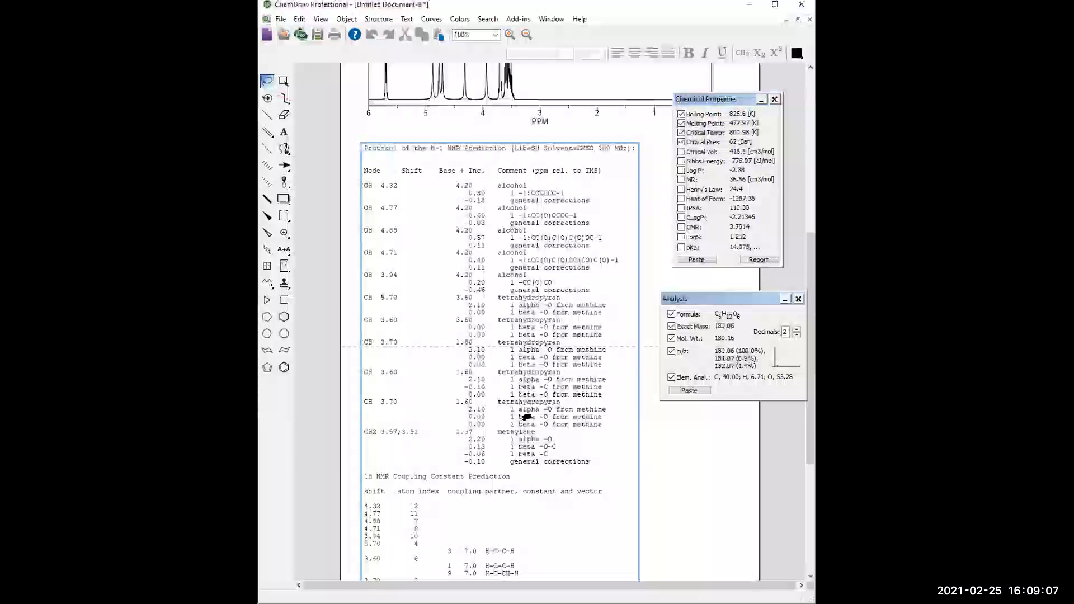
pyautogui.scroll(-2, 526, 417)
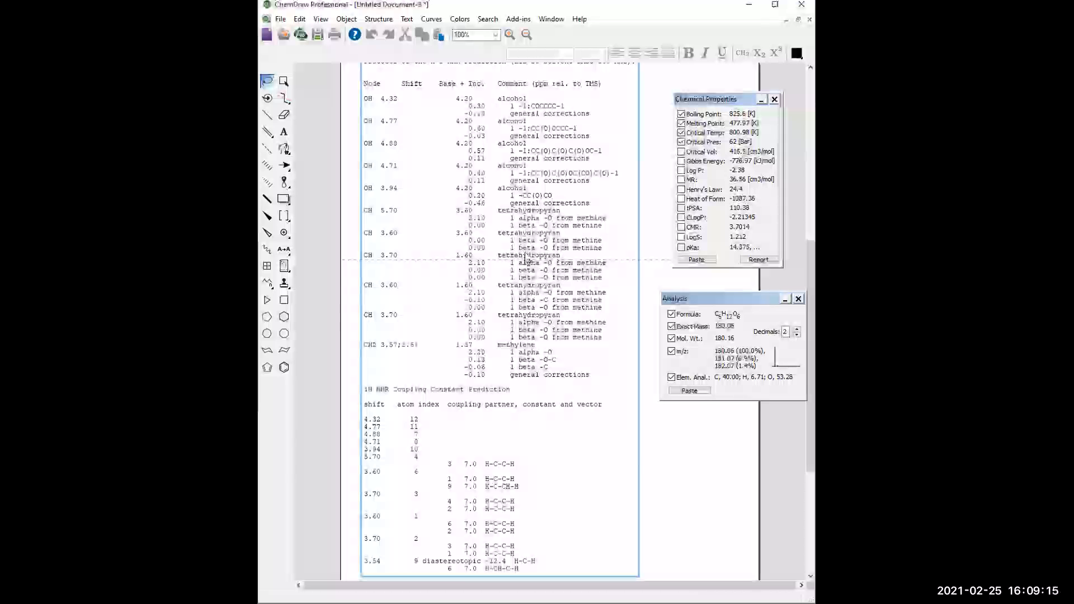
pyautogui.scroll(-1, 529, 271)
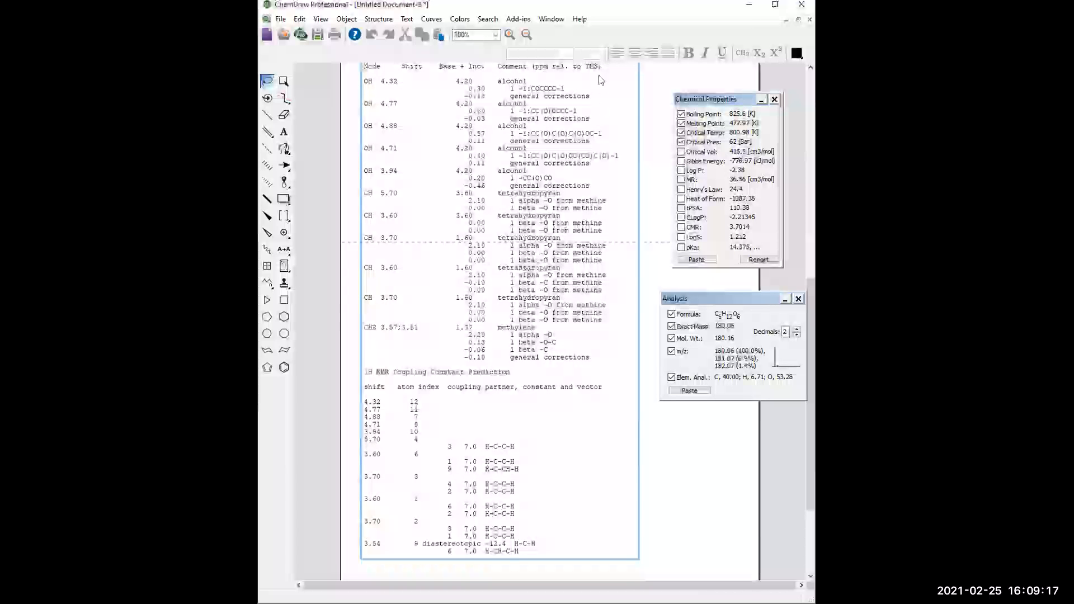
pyautogui.scroll(-5, 600, 144)
pyautogui.scroll(7, 572, 199)
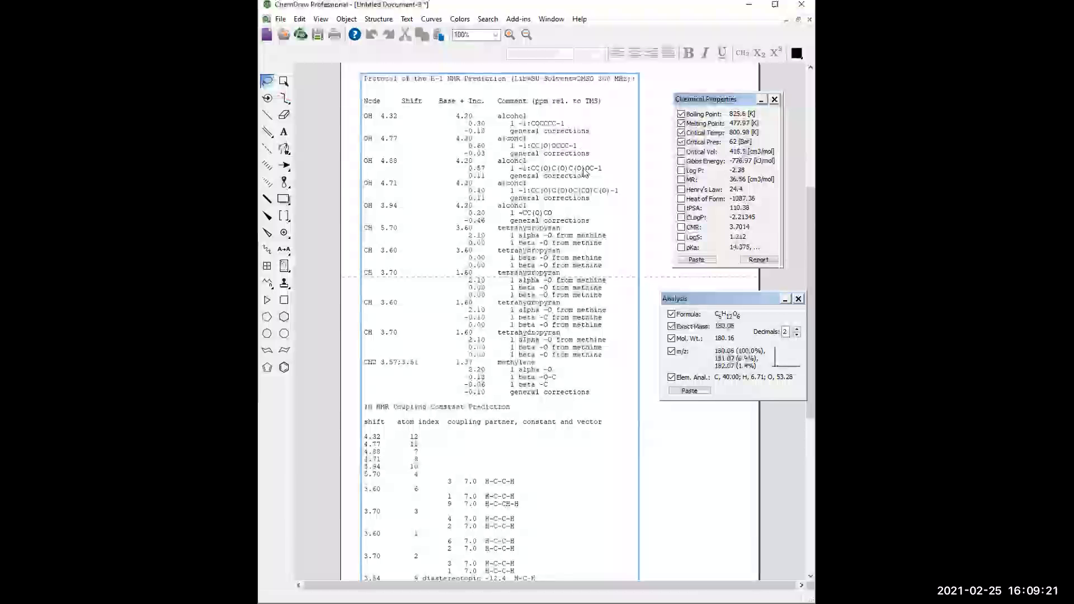
pyautogui.scroll(5, 586, 174)
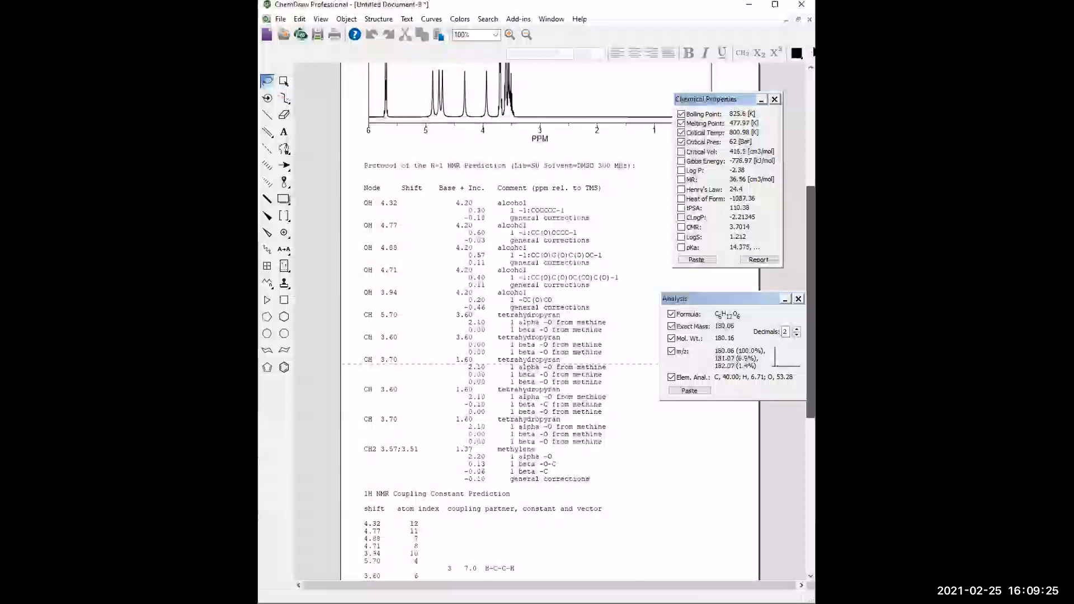
pyautogui.scroll(1, 814, 102)
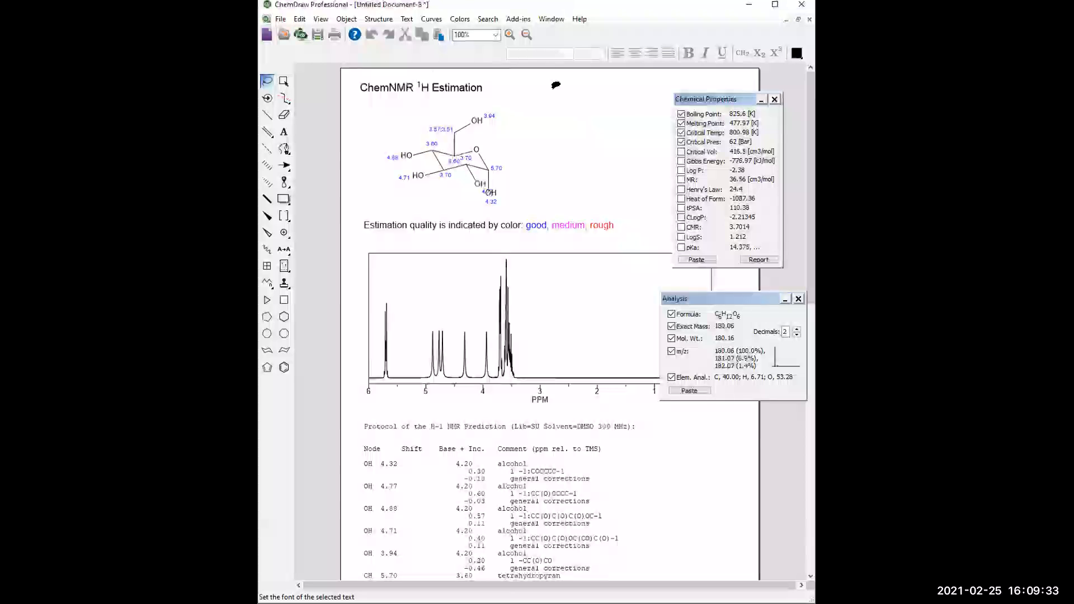
# Minimise the NMR estimation document, move the Chemical Properties window aside and maximise the glucose document.
pyautogui.click(784, 19)
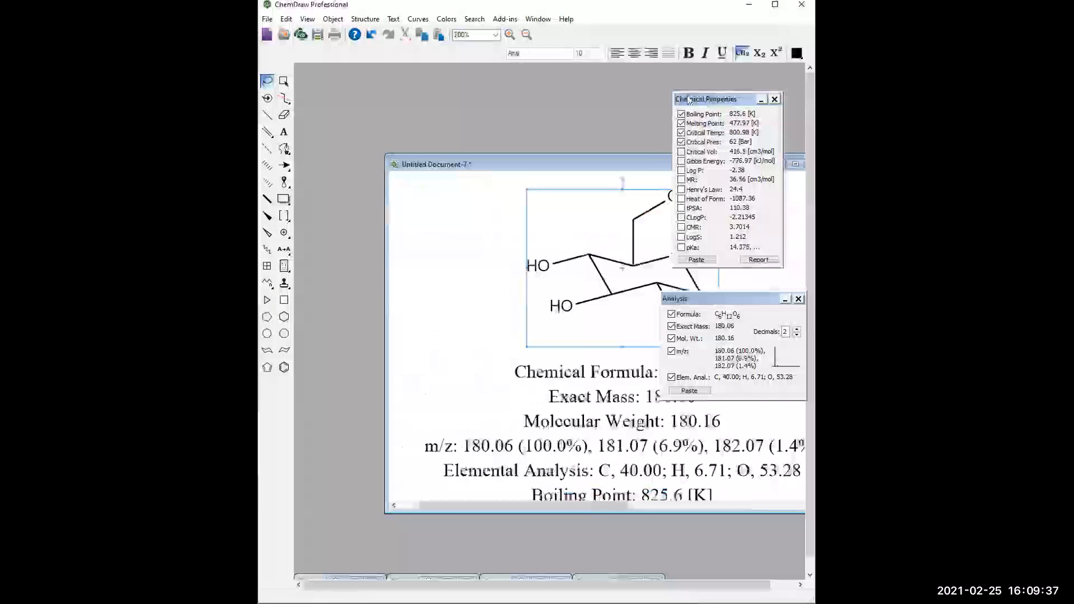
pyautogui.moveTo(620, 167); pyautogui.dragTo(509, 162)
pyautogui.moveTo(735, 96); pyautogui.dragTo(777, 89)
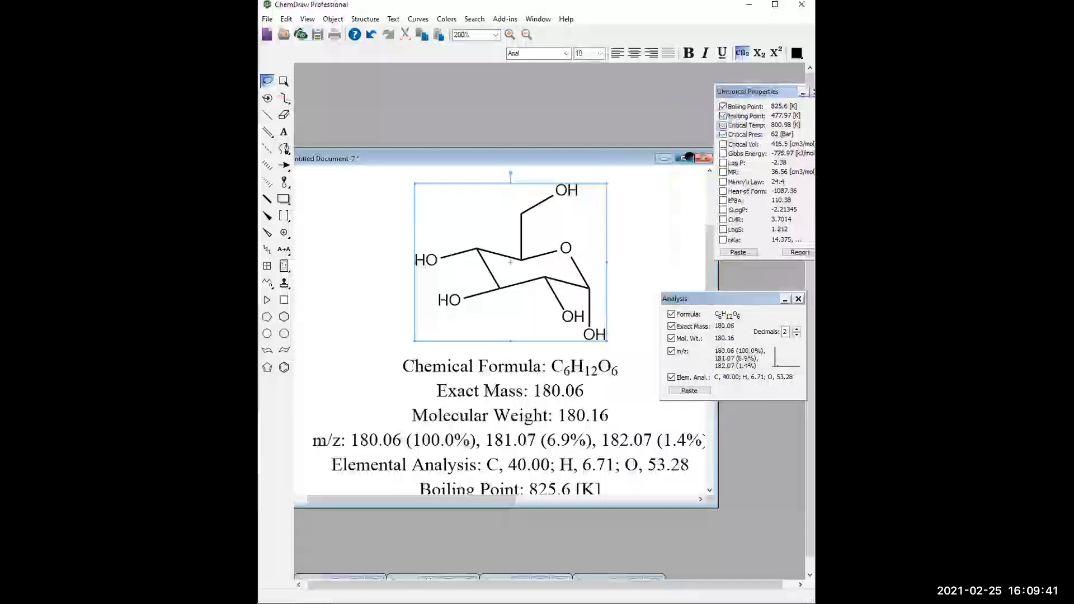
pyautogui.doubleClick(689, 157)
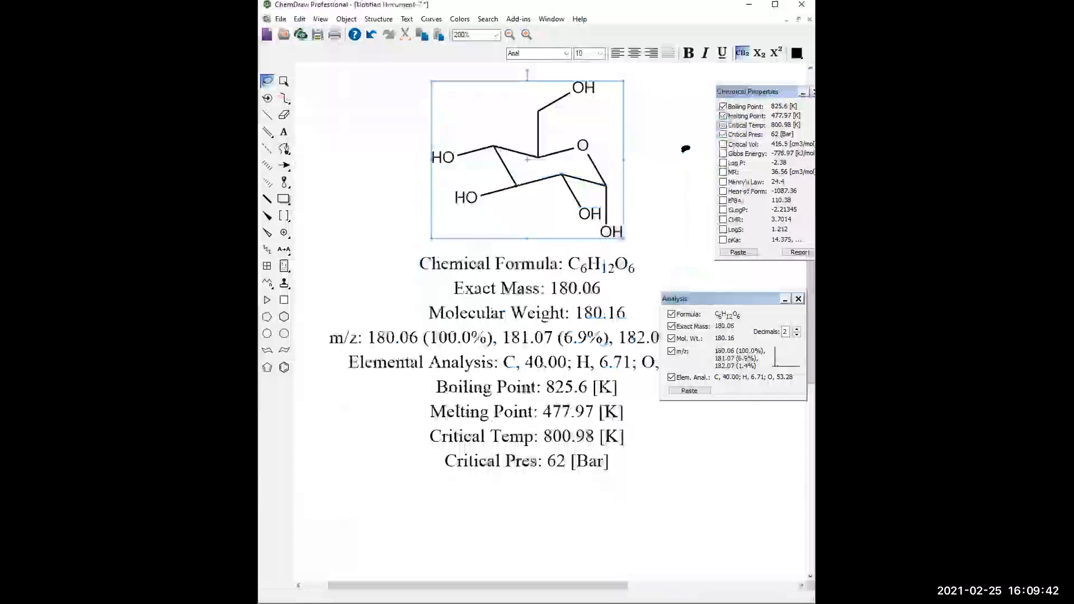
# Send the selected glucose structure to SciFinder as a substructure substance search and switch to the browser.
pyautogui.click(488, 19)
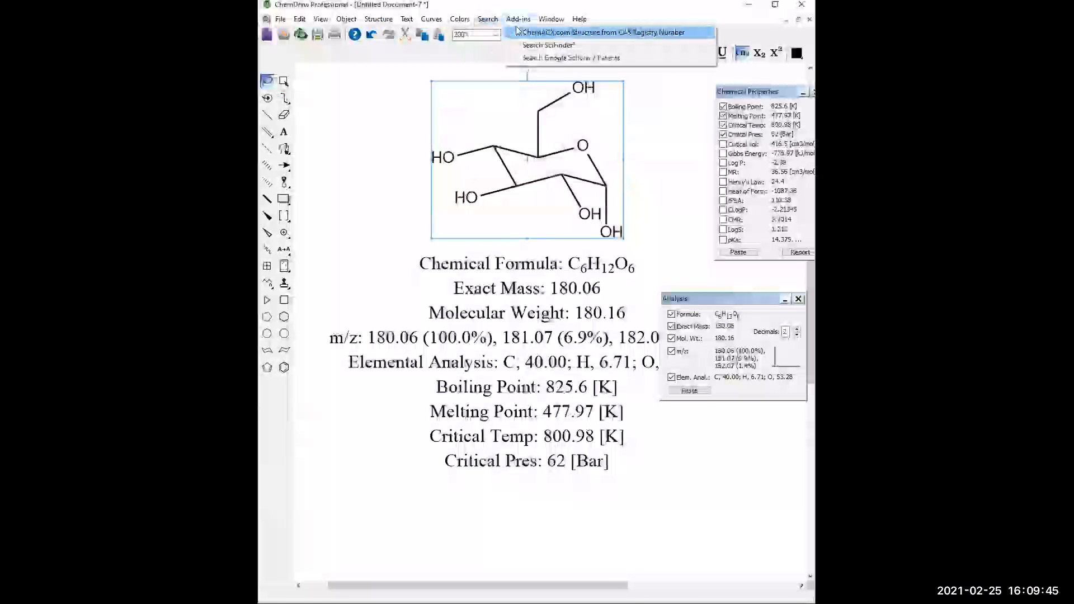
pyautogui.click(494, 44)
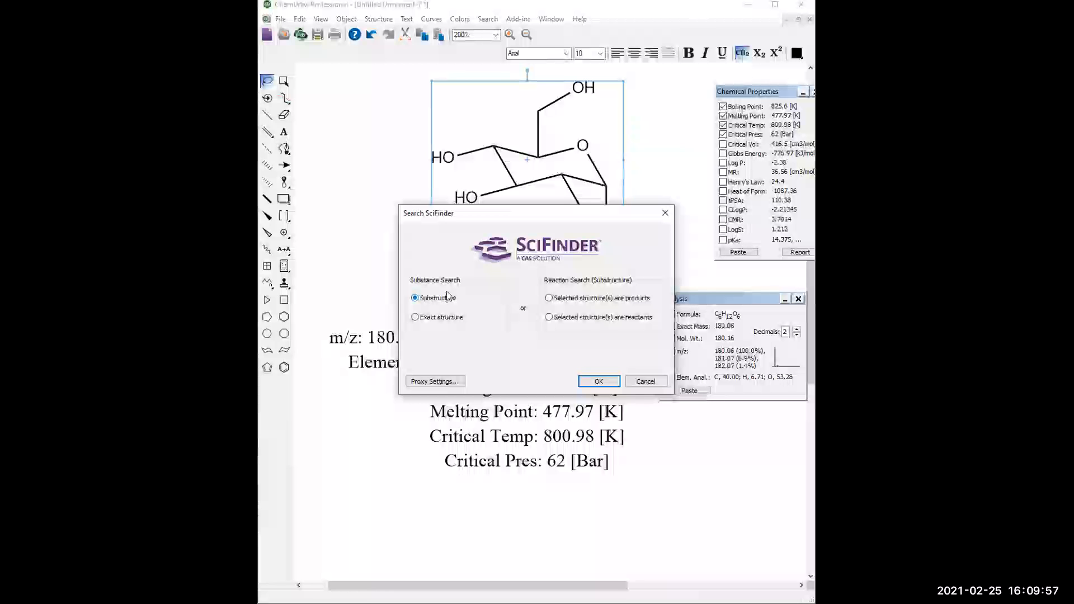
pyautogui.click(598, 381)
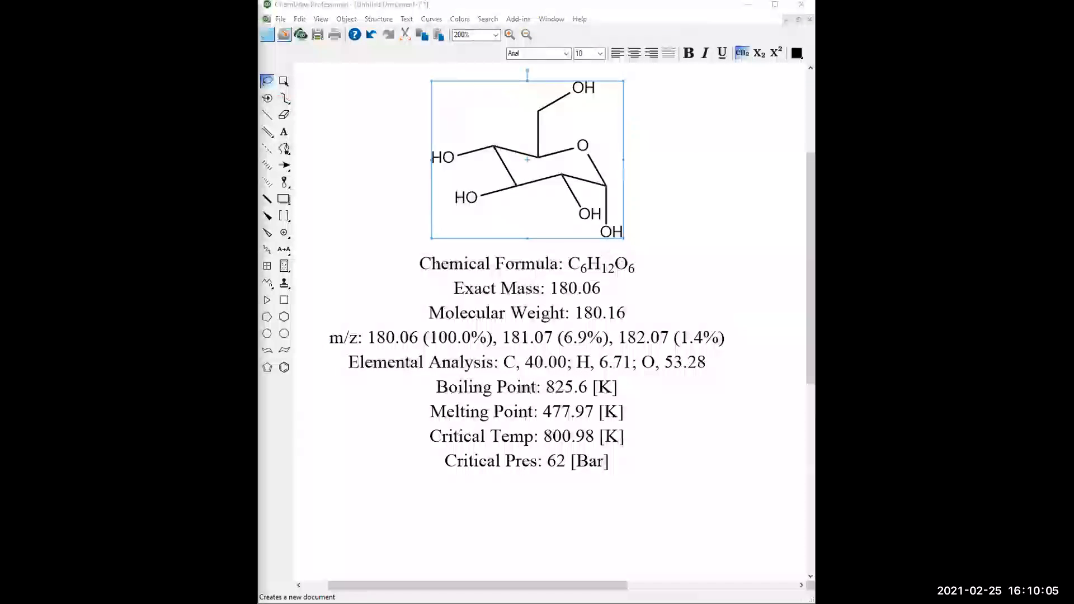
pyautogui.click(267, 34)
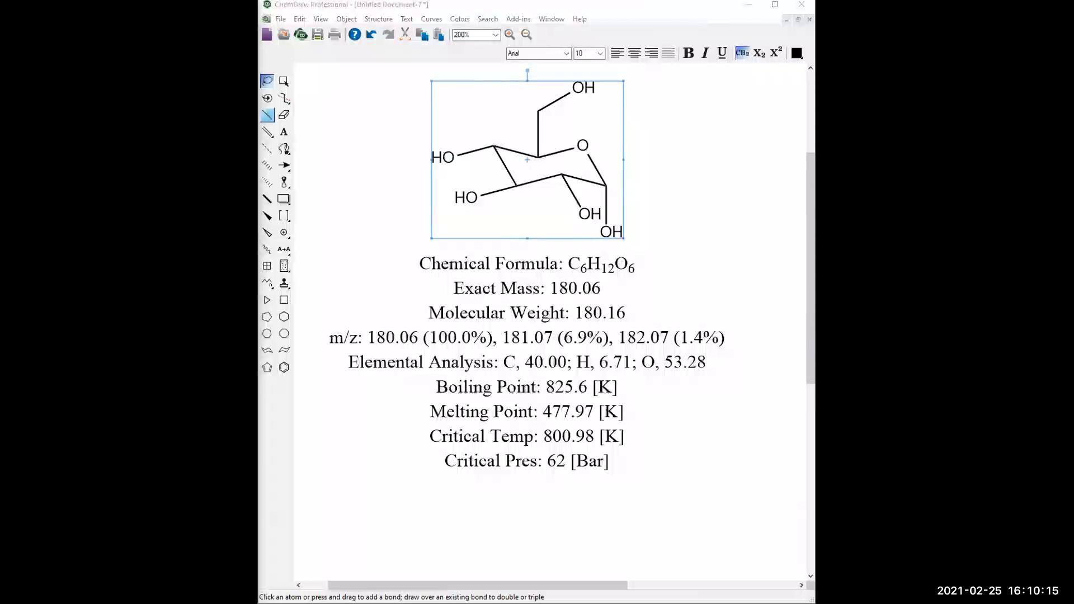
pyautogui.hotkey('alt', 'Tab')
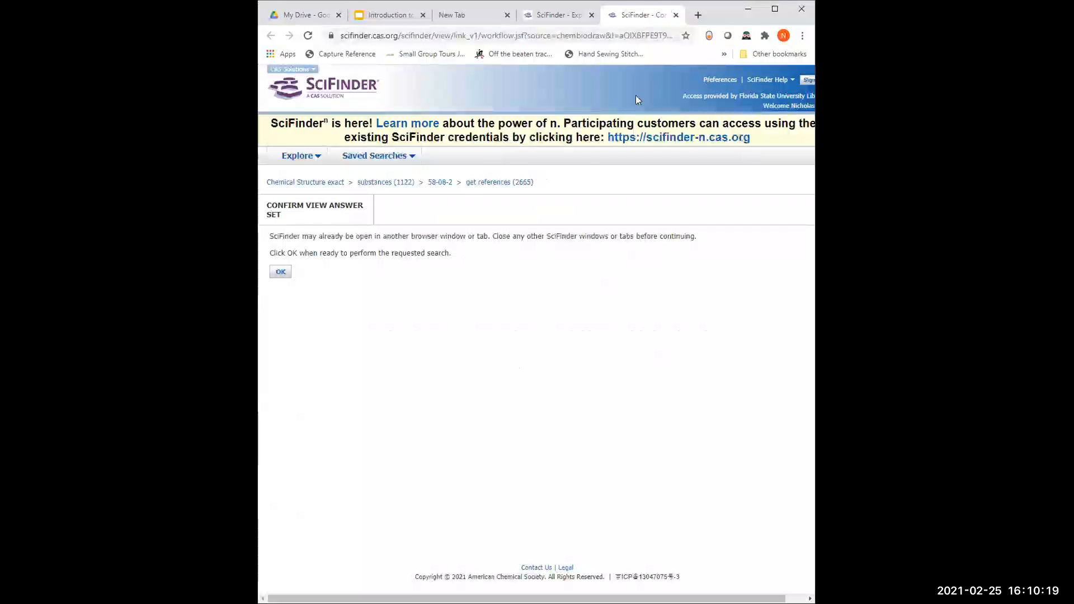
# Close the older SciFinder Explore page and confirm the requested search on the remaining SciFinder page.
pyautogui.click(551, 15)
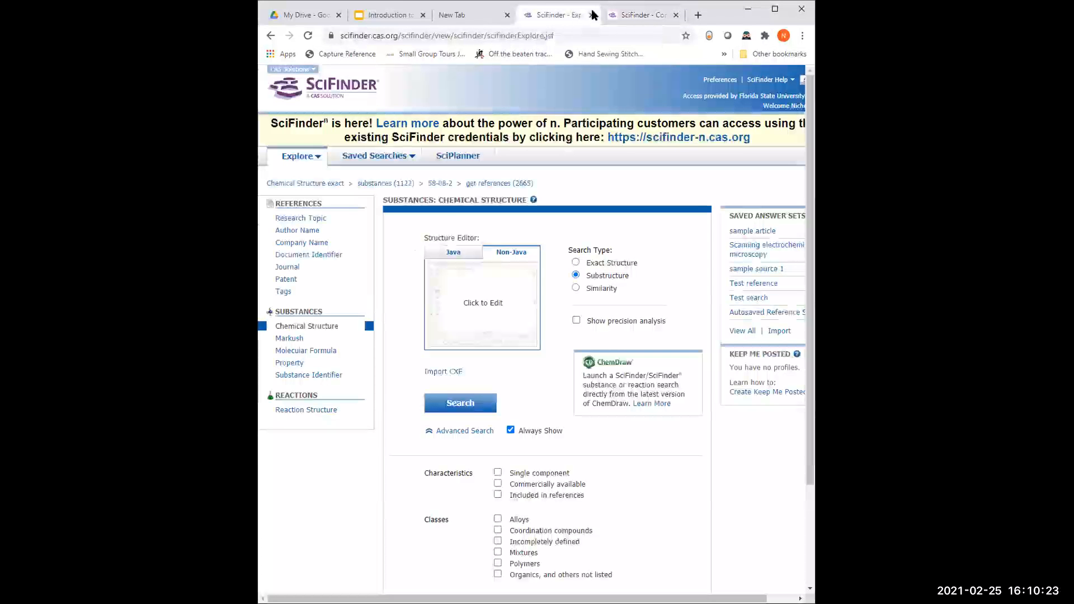
pyautogui.click(592, 15)
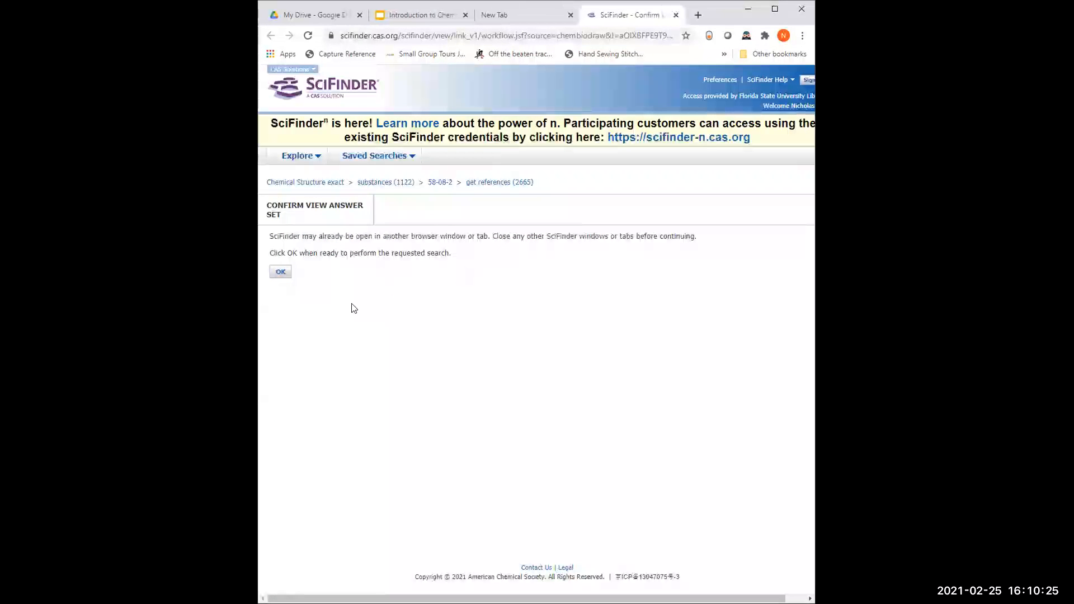
pyautogui.click(280, 273)
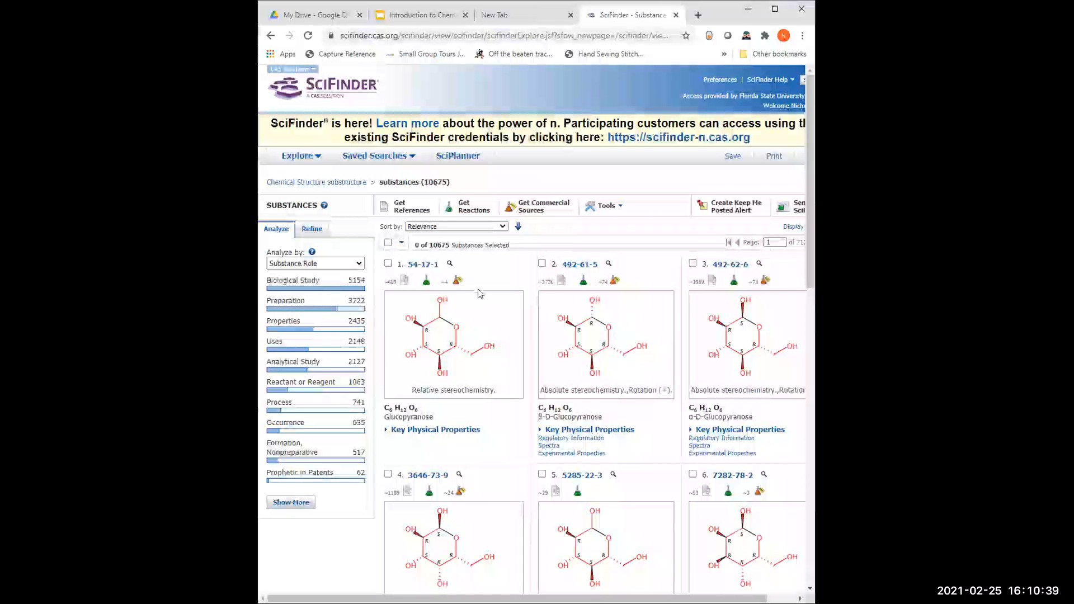
# Look through the first page of substructure results, checking the structures, names and commercial source links.
pyautogui.scroll(-10, 555, 360)
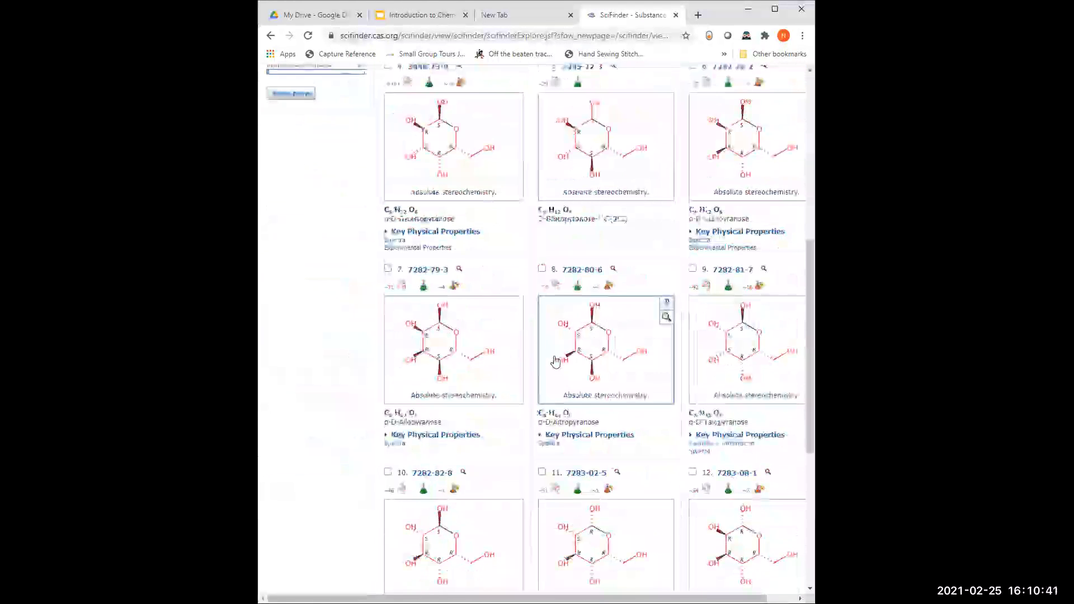
pyautogui.scroll(10, 553, 361)
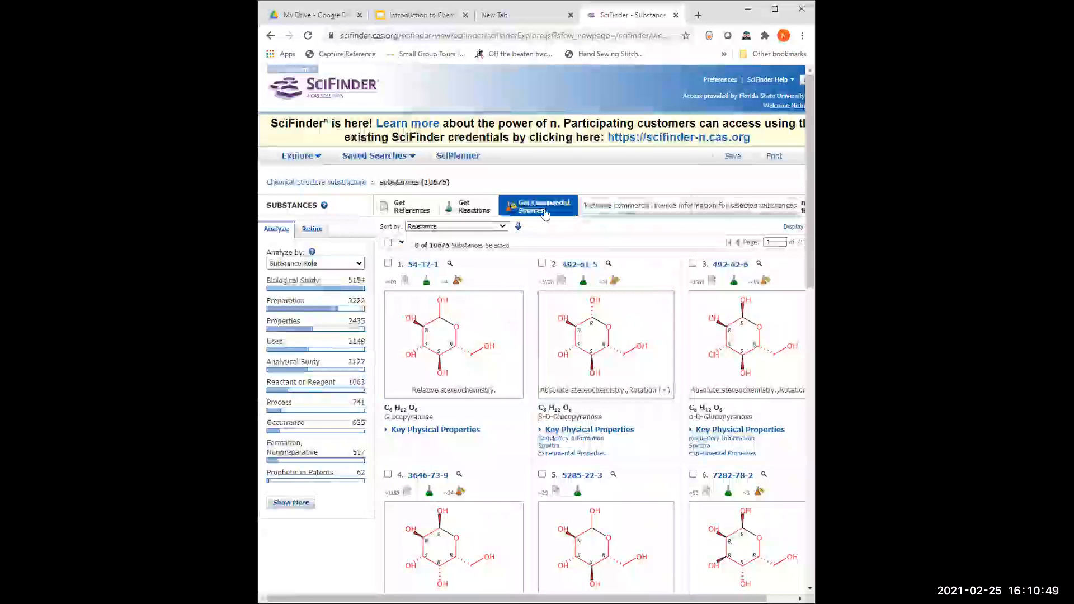
pyautogui.scroll(-12, 565, 313)
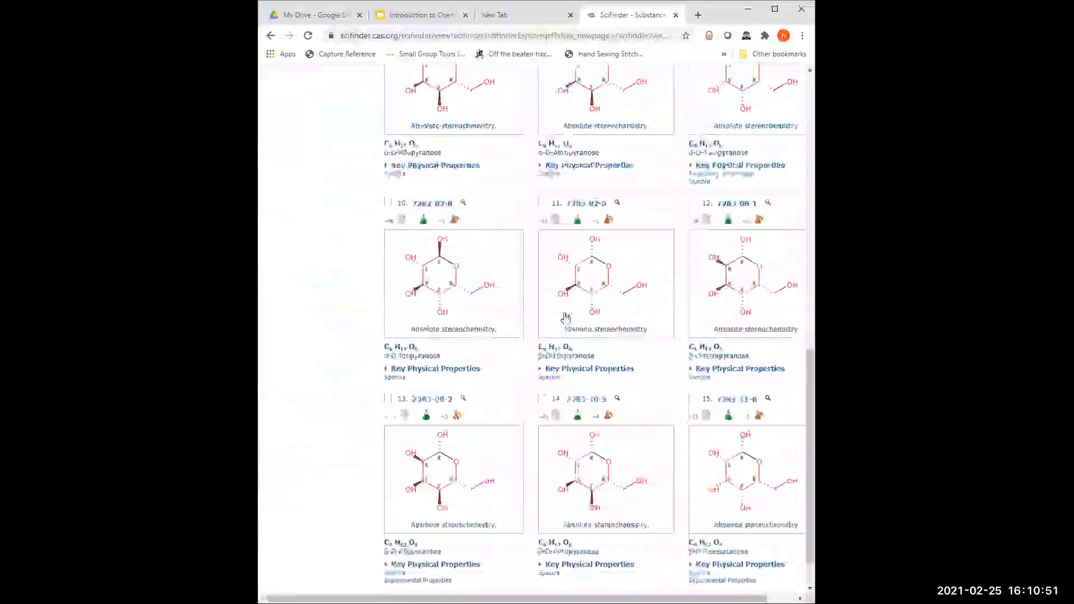
pyautogui.scroll(10, 562, 313)
pyautogui.scroll(2, 562, 312)
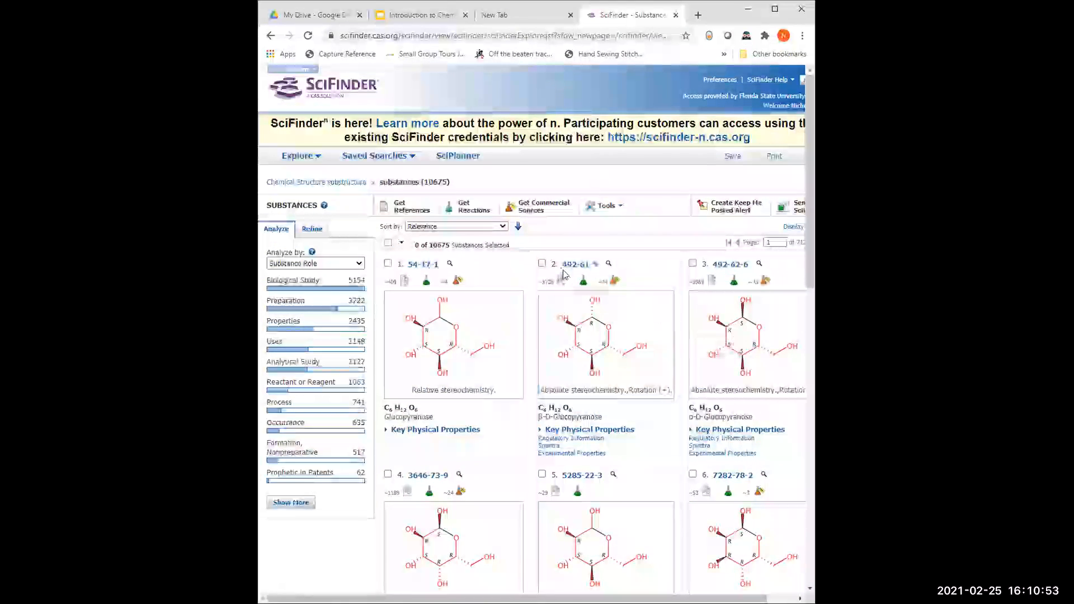
pyautogui.scroll(-12, 563, 273)
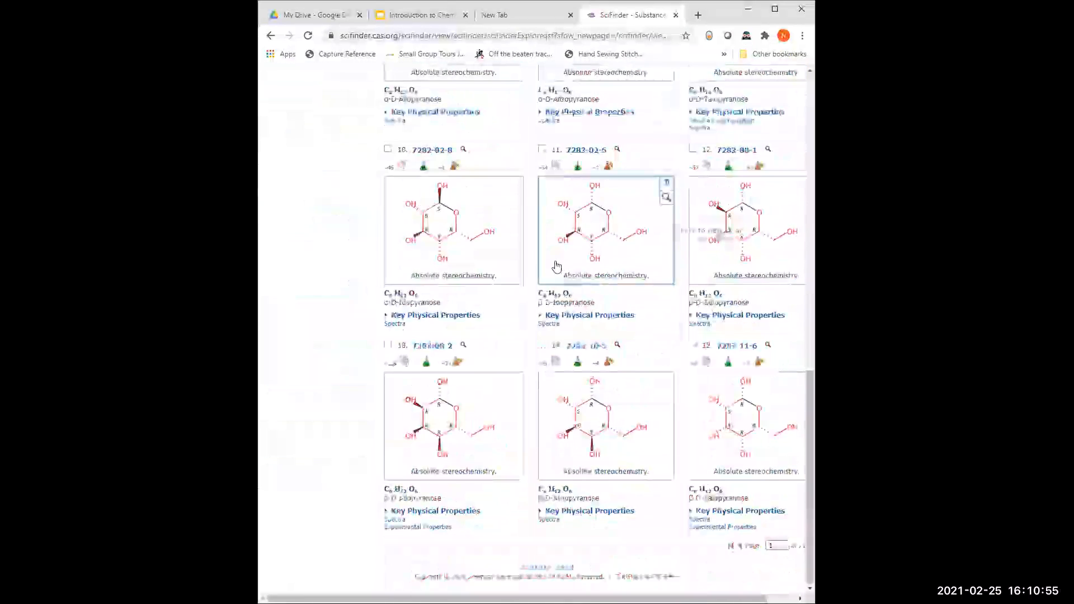
pyautogui.scroll(8, 557, 258)
pyautogui.scroll(5, 557, 259)
pyautogui.scroll(-12, 559, 246)
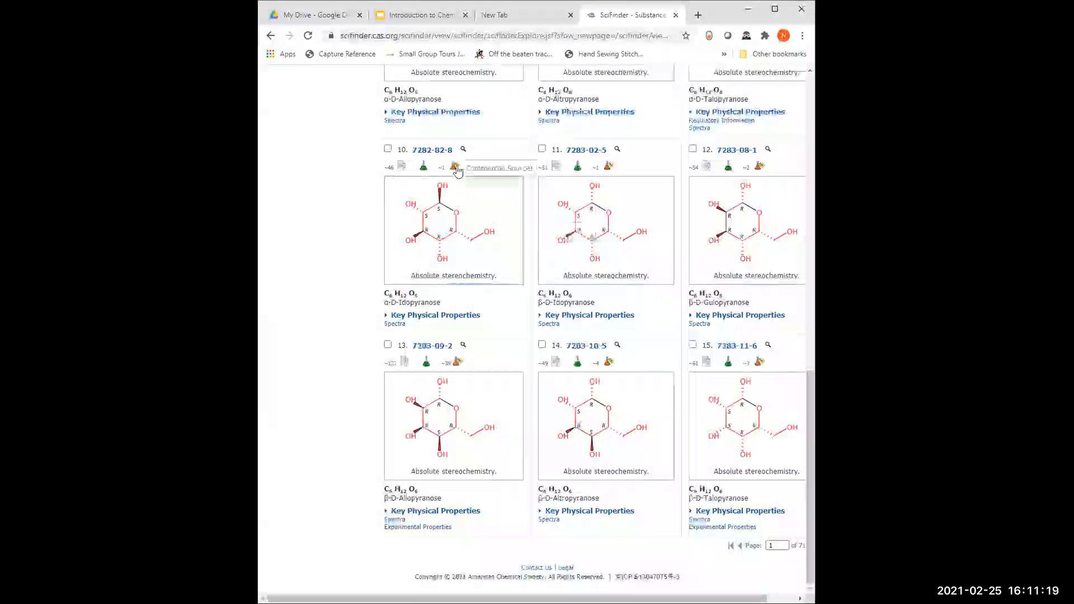
# Switch to the Introduction to ChemDraw presentation in Google Slides and display the More resources slide.
pyautogui.click(421, 16)
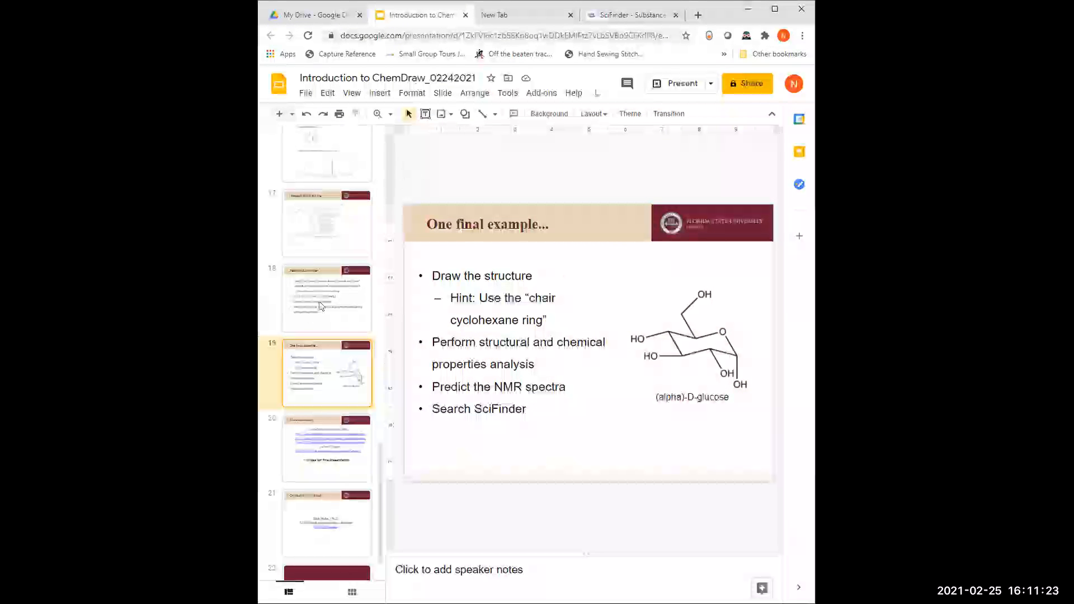
pyautogui.click(305, 436)
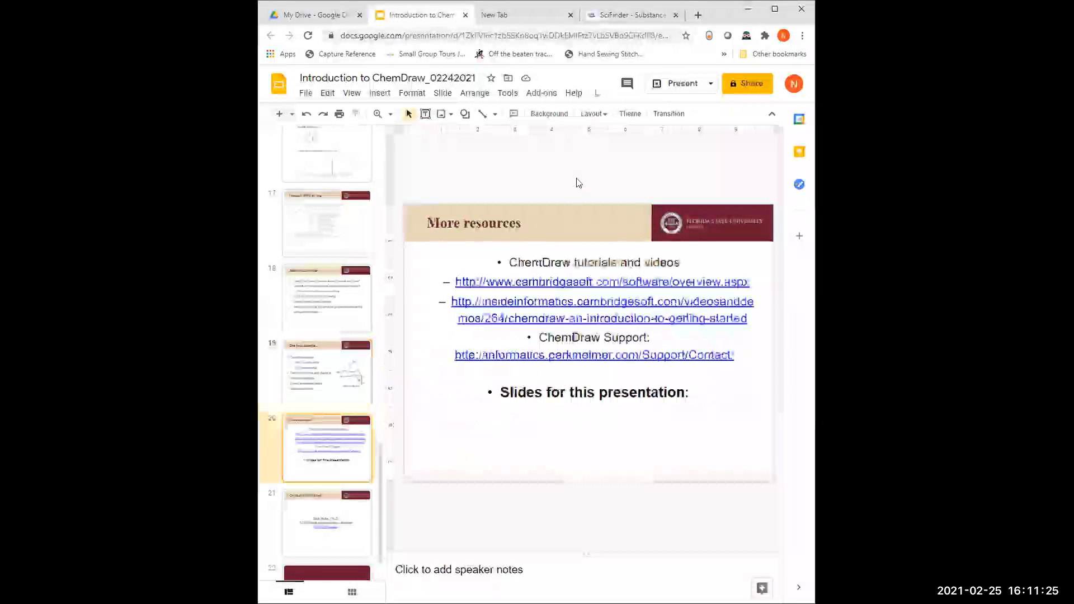